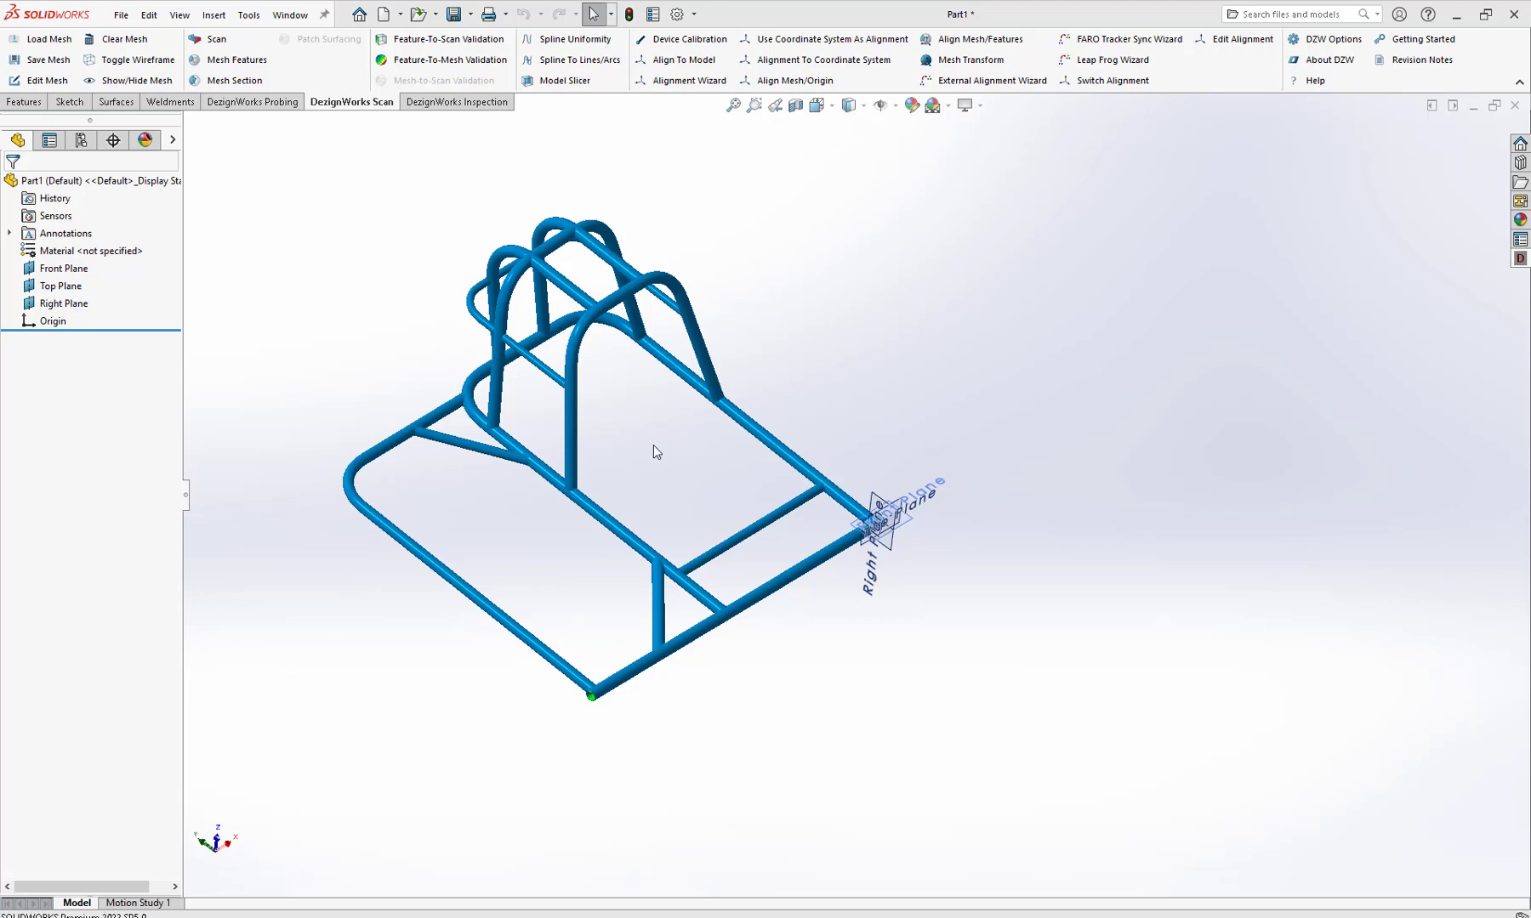
Start mesh feature extraction on the scanned tube frame
middle_drag(653, 445, 687, 444)
scroll(715, 465, up, 2)
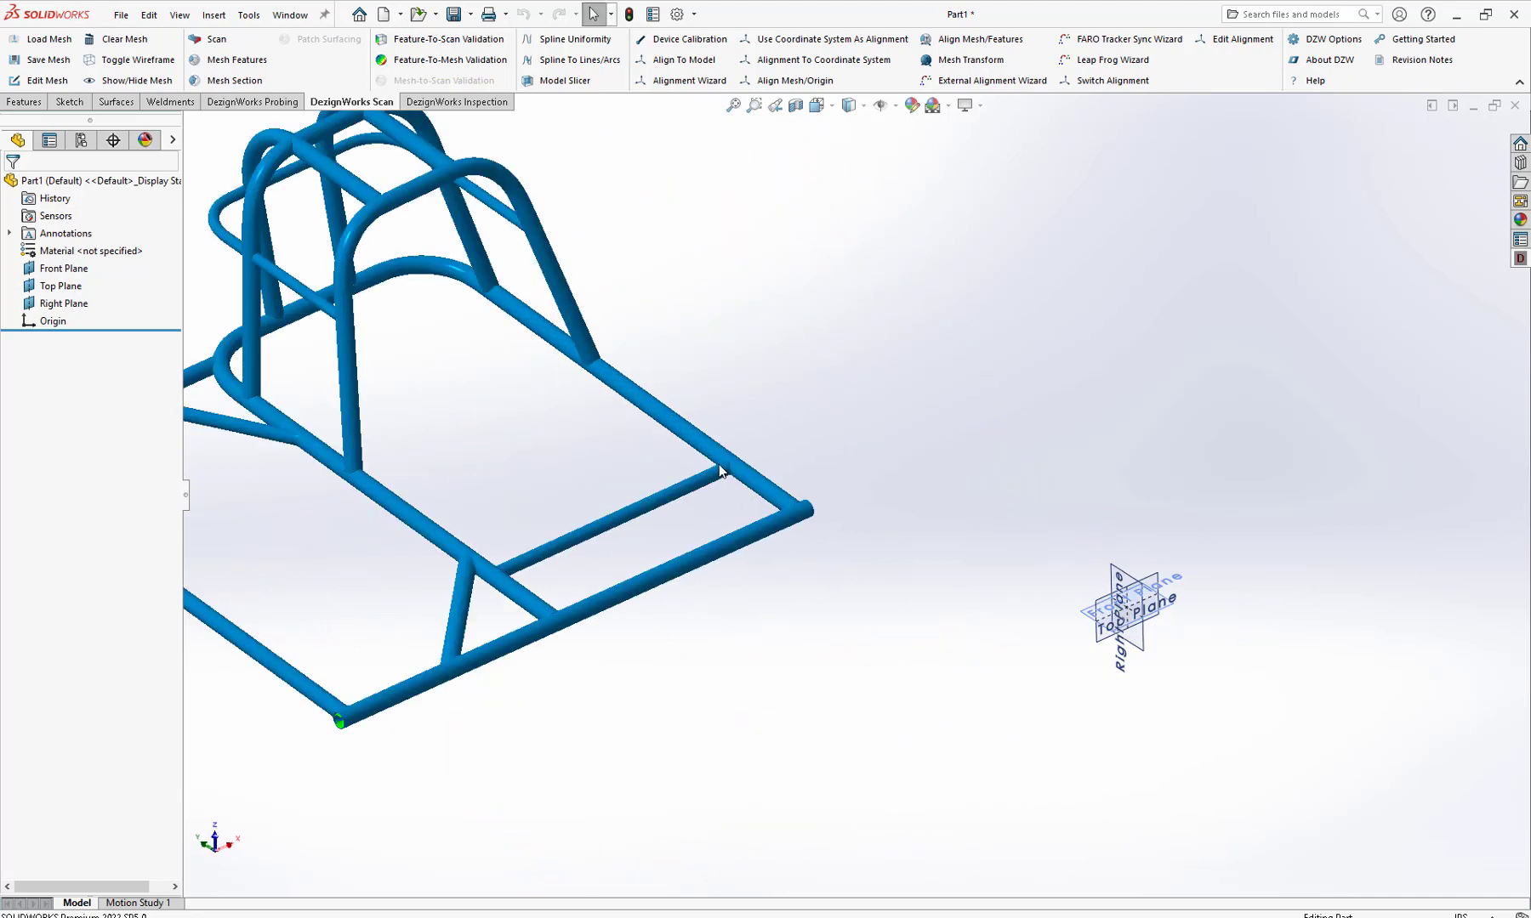
scroll(663, 488, down, 3)
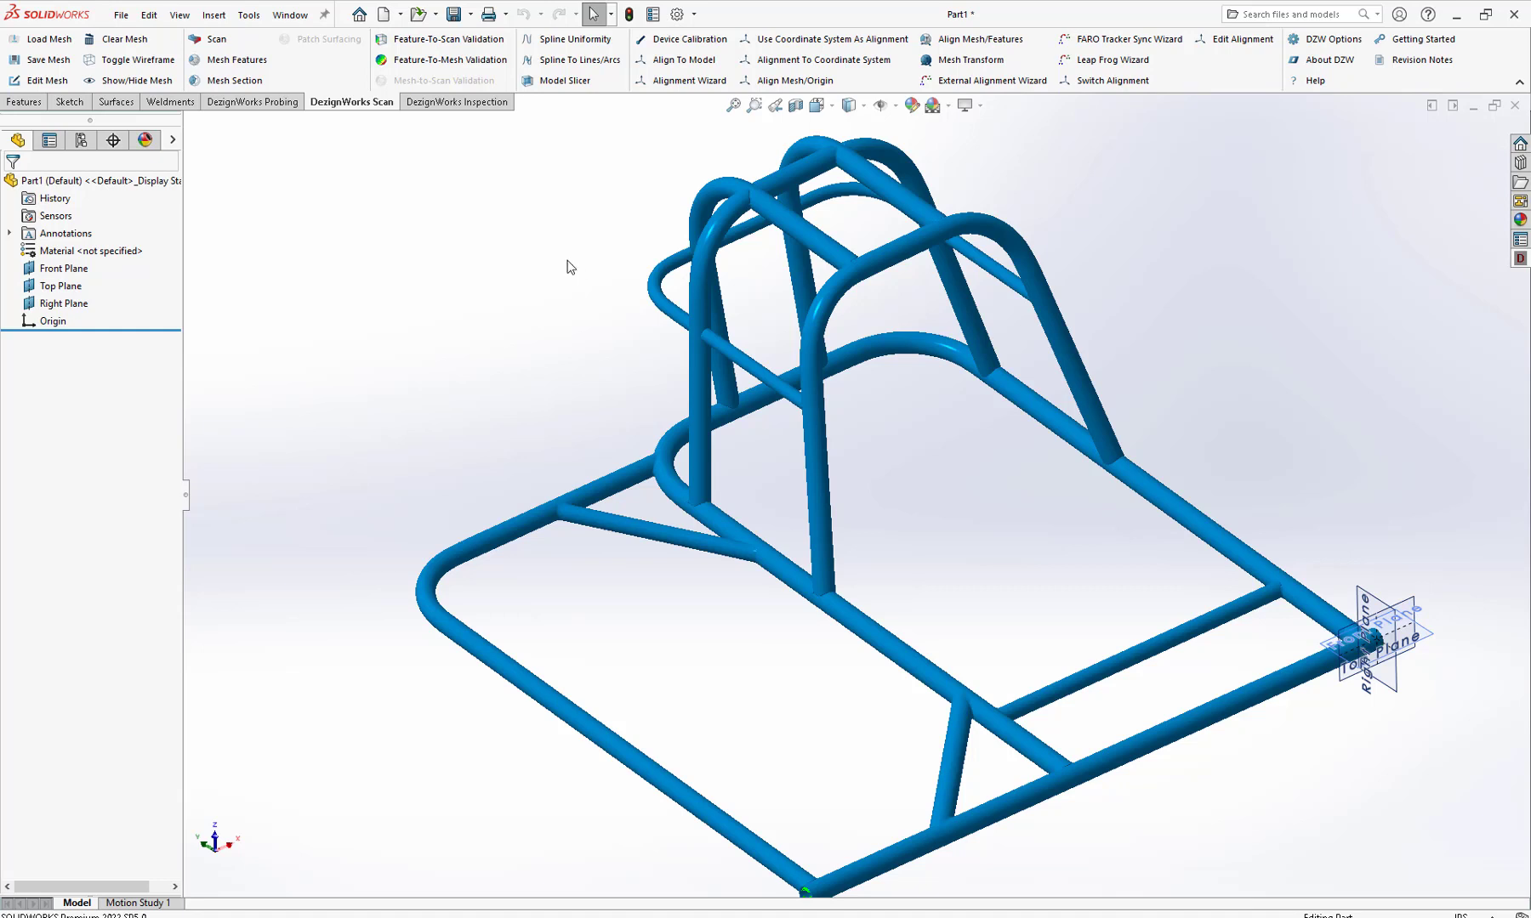
click(250, 68)
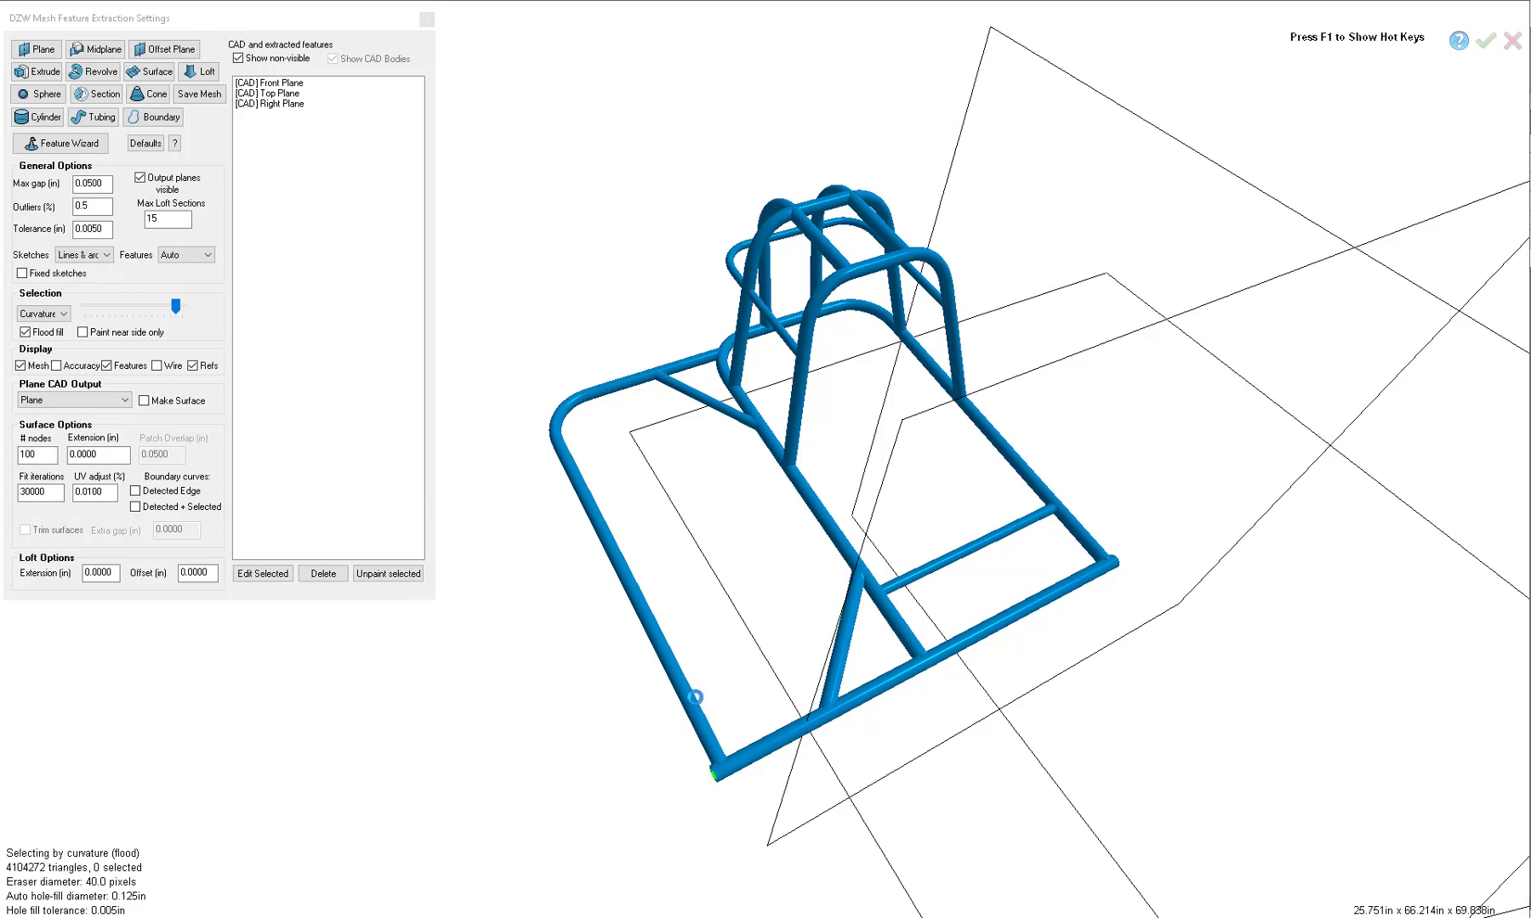
Select the L-shaped outer frame tube by curvature and remove its bend from the selection with a 160-pixel square front/back brush
click(695, 699)
middle_drag(653, 405, 714, 284)
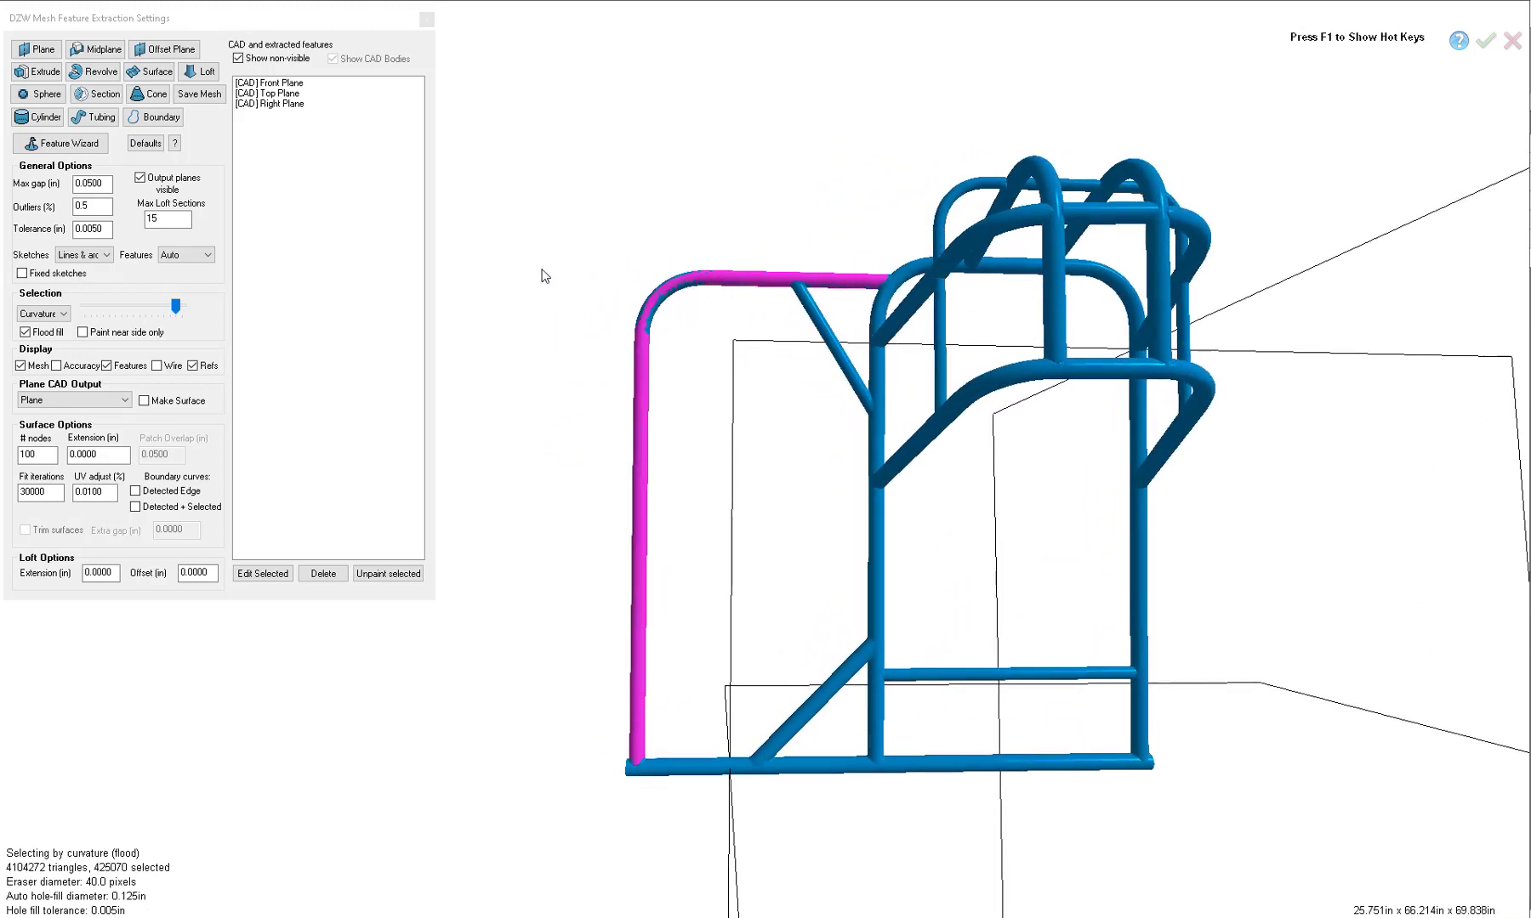
key(b)
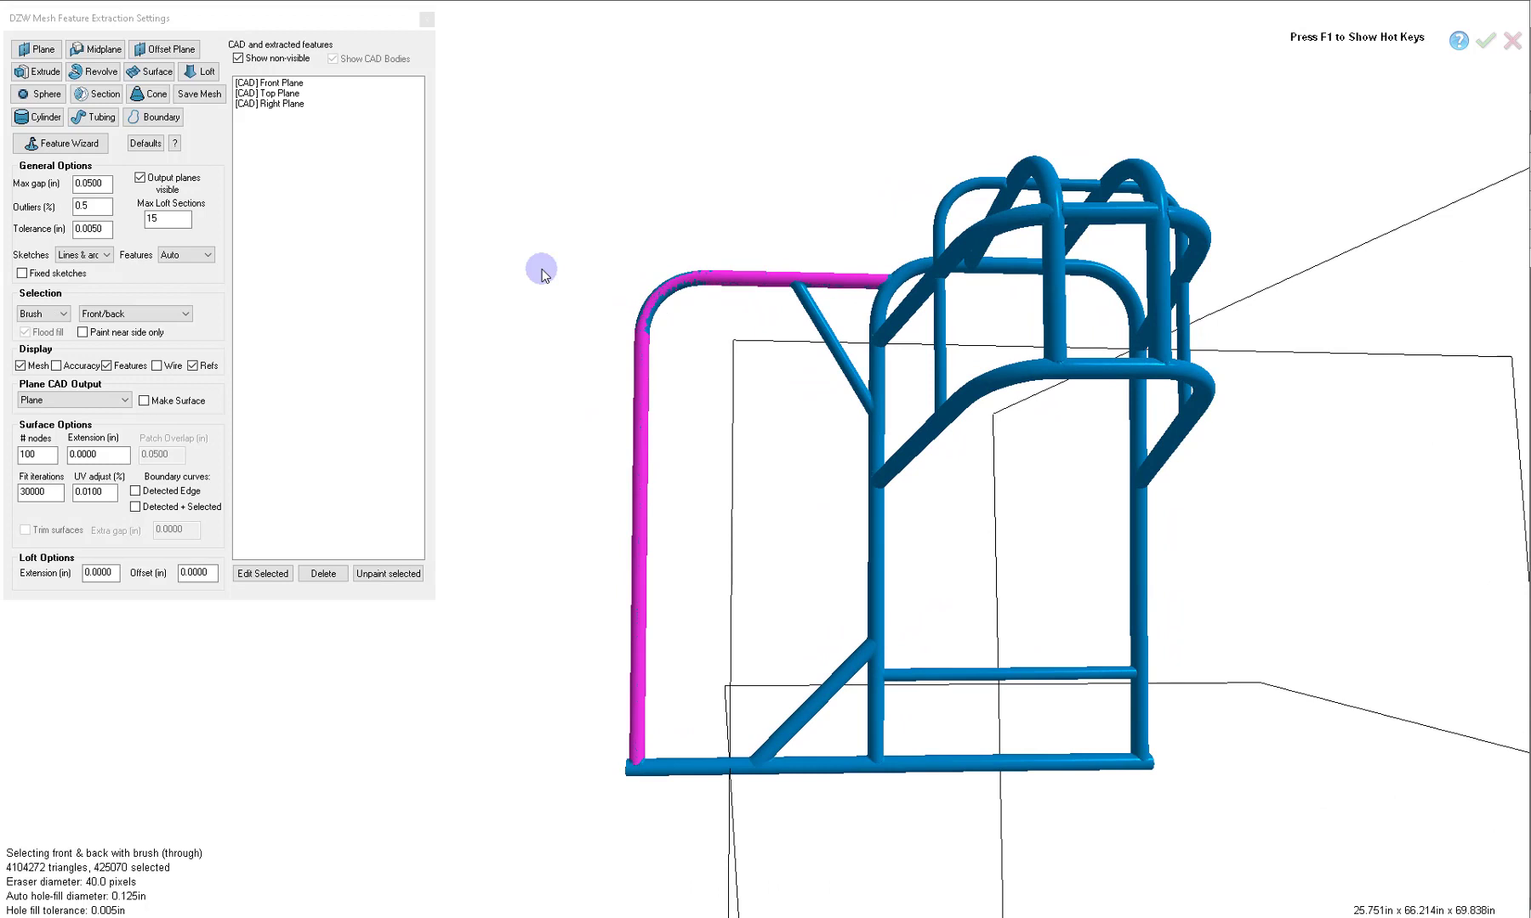
key(b)
key(plus)
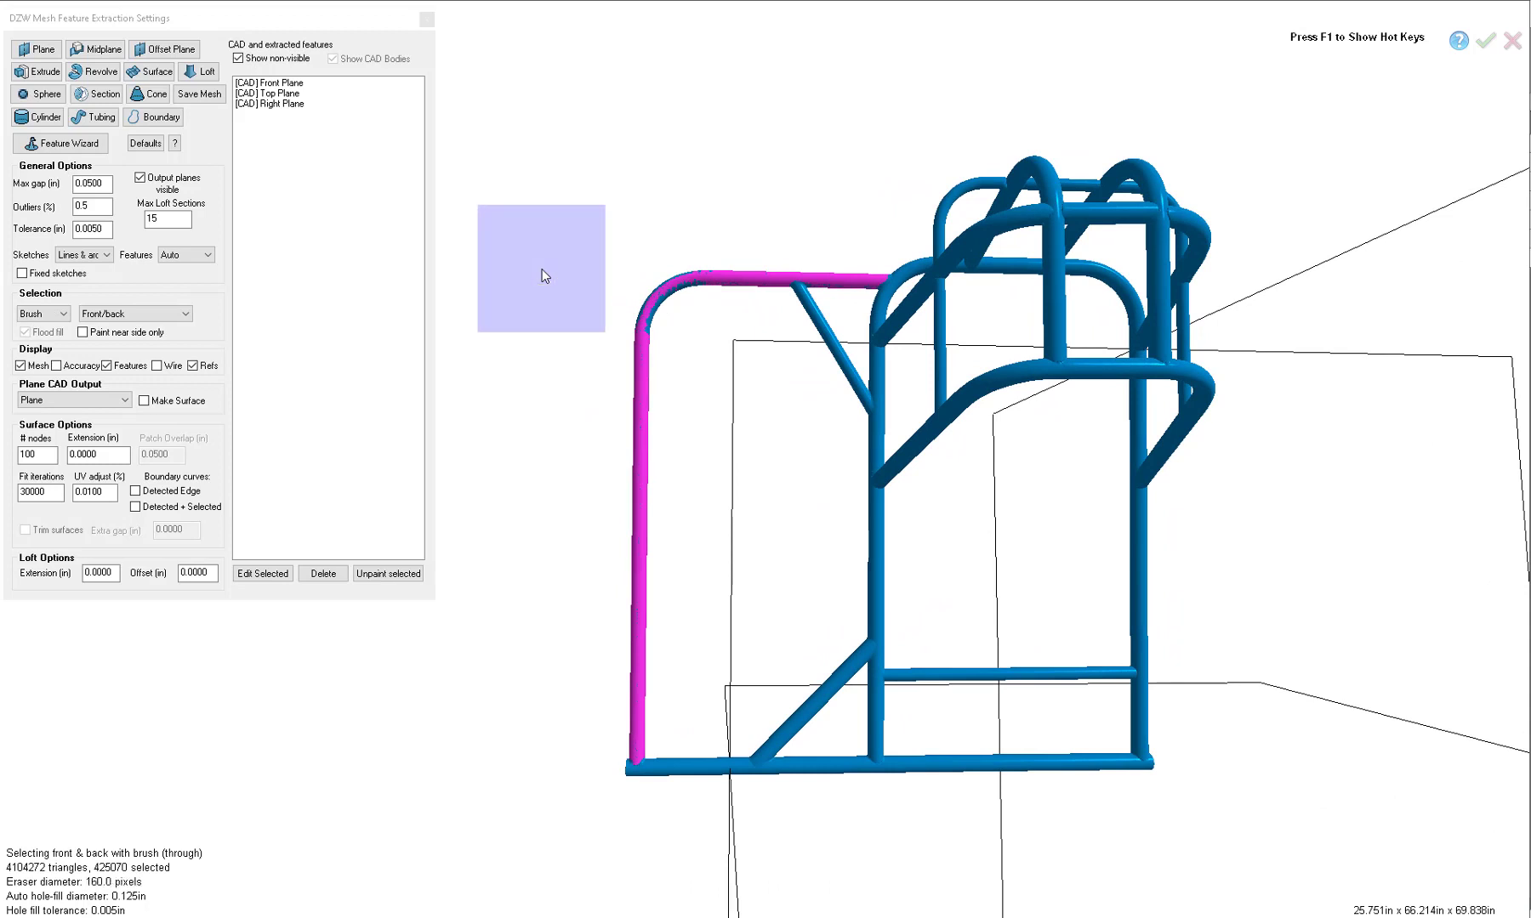
click(655, 293)
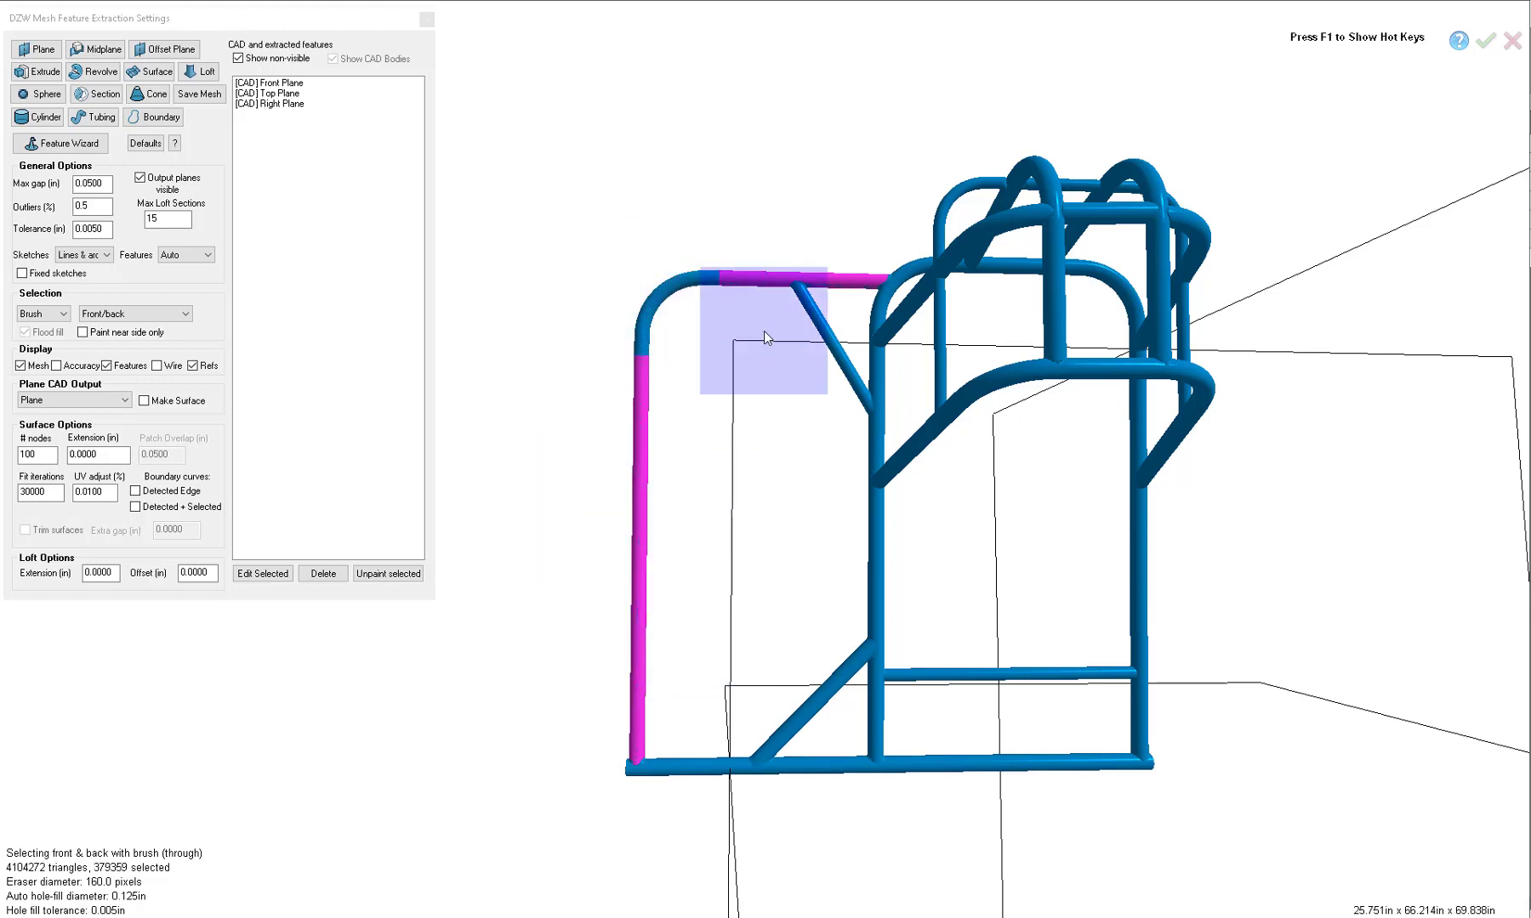
Extract the L-shaped outer tube with the Tubing tool, entering a tube diameter and a 6 in bend radius
click(101, 117)
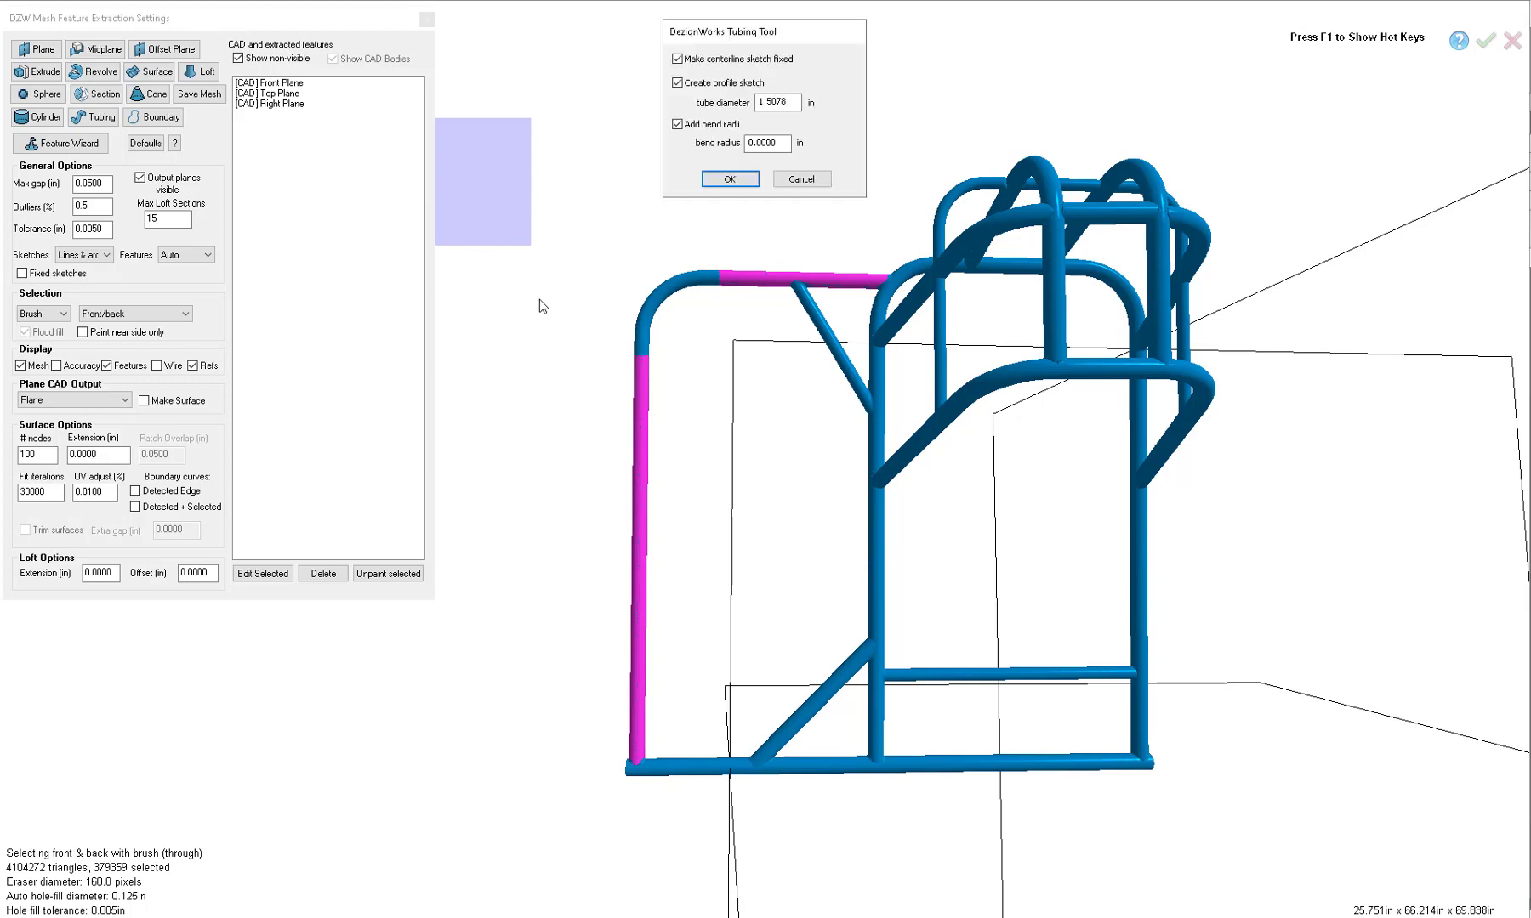
double_click(773, 102)
text(1)
double_click(779, 143)
text(60)
text(.0)
click(738, 177)
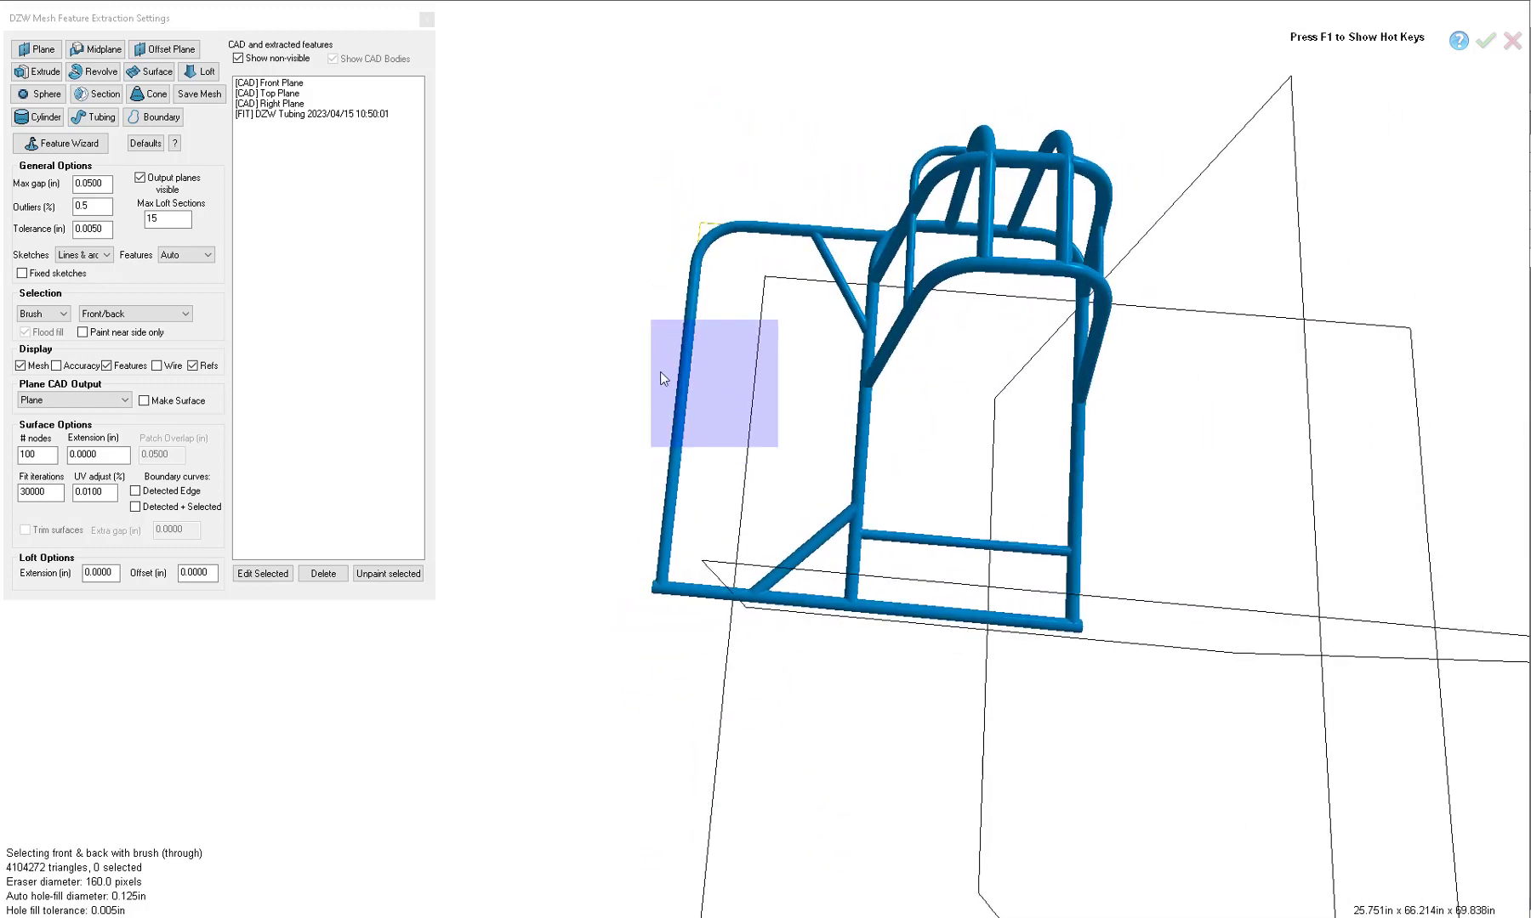
Select the straight end tube of the base frame by curvature and extract it as tubing with an entered tube diameter
key(c)
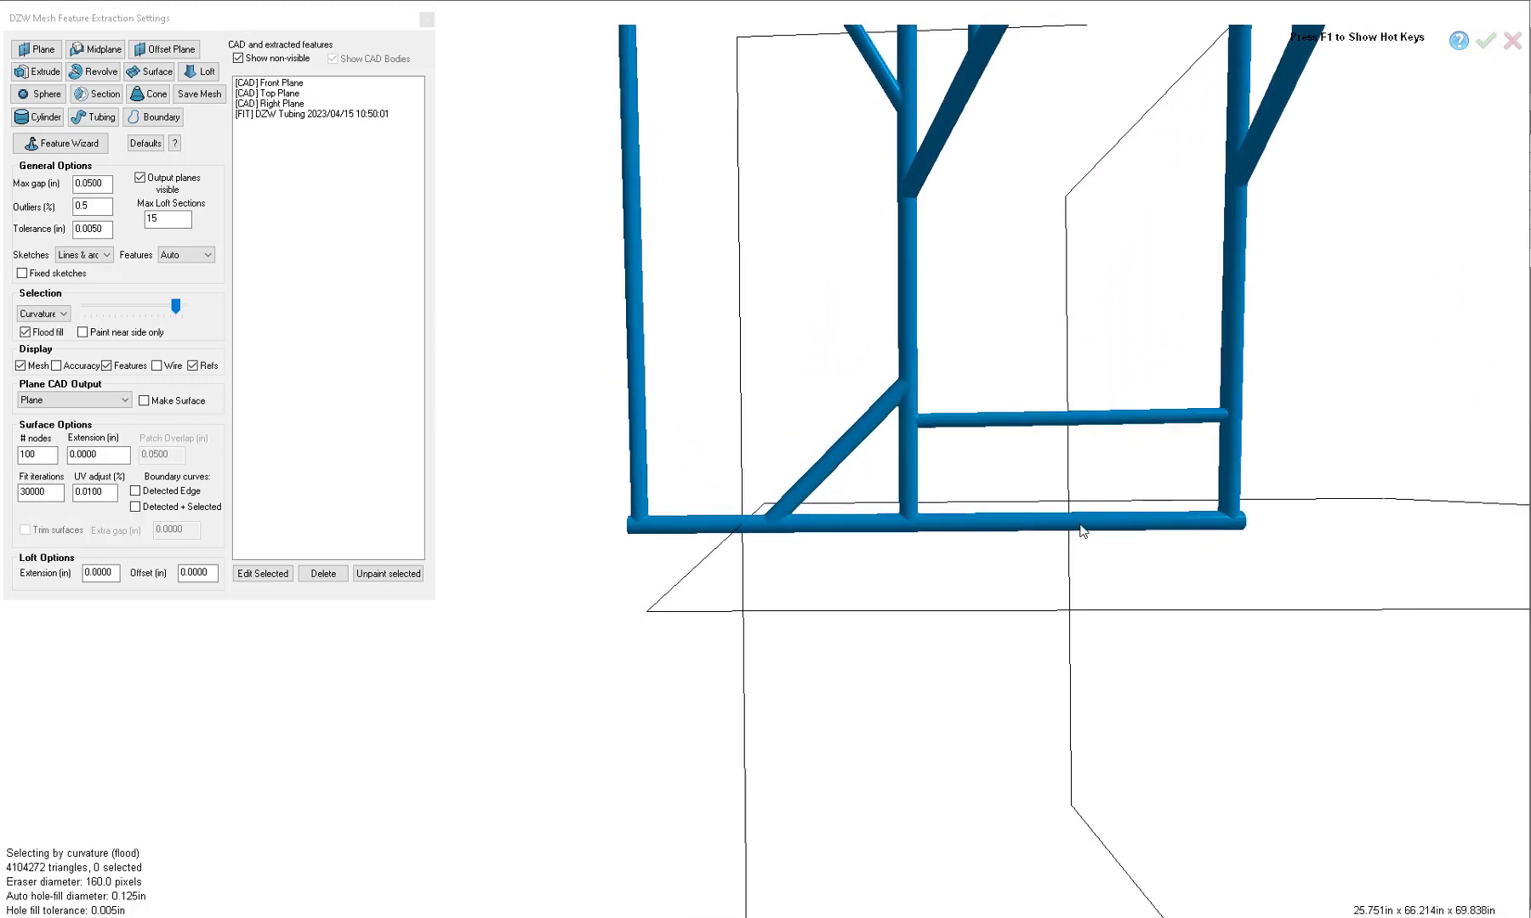
click(1087, 521)
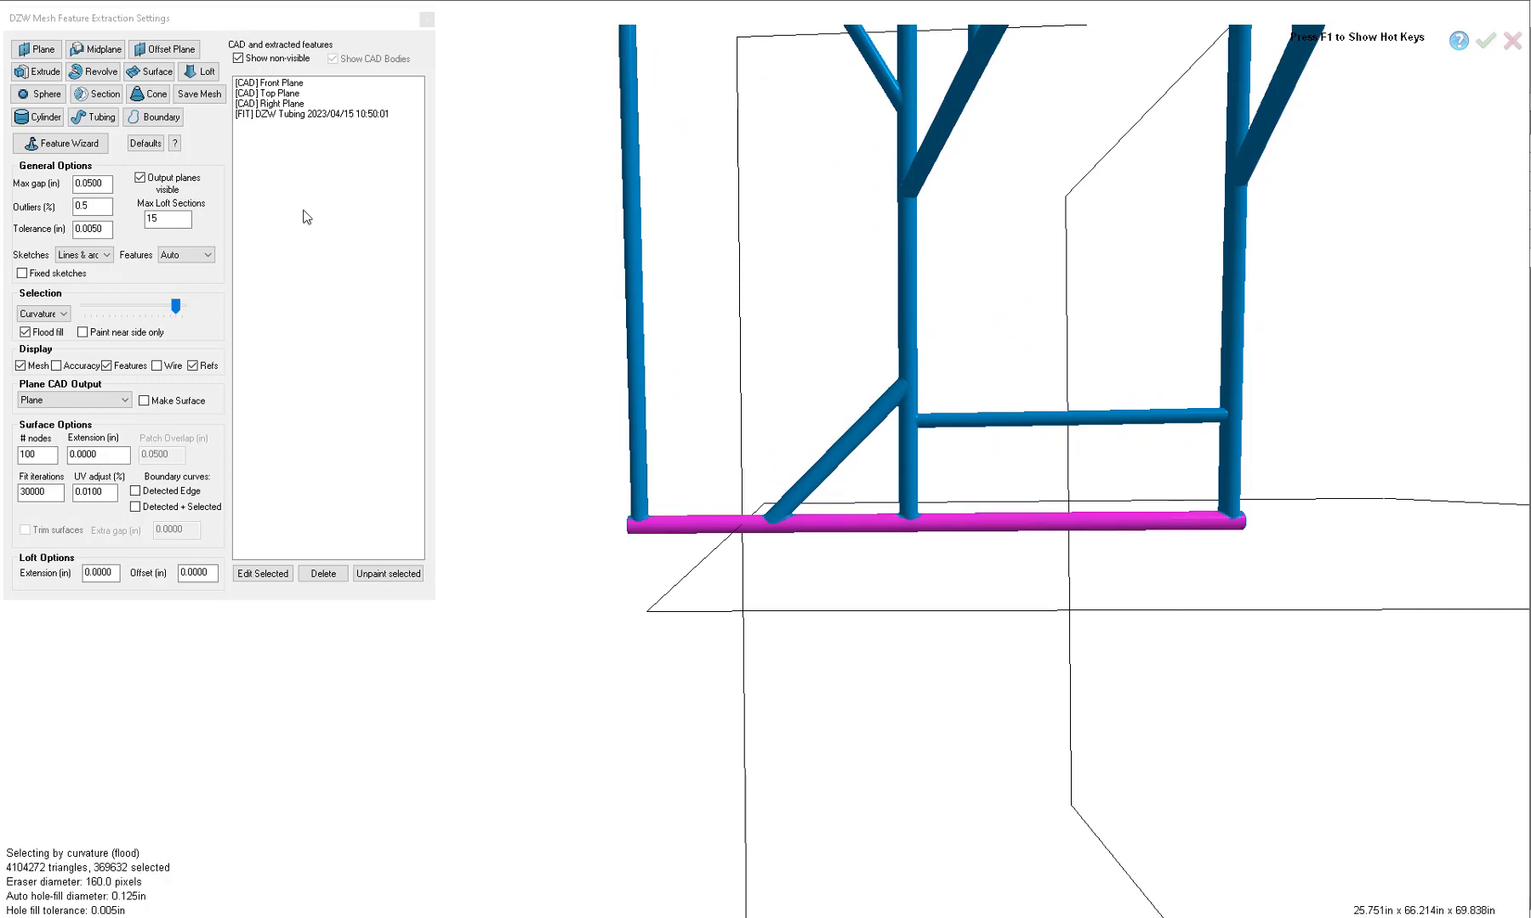
click(95, 117)
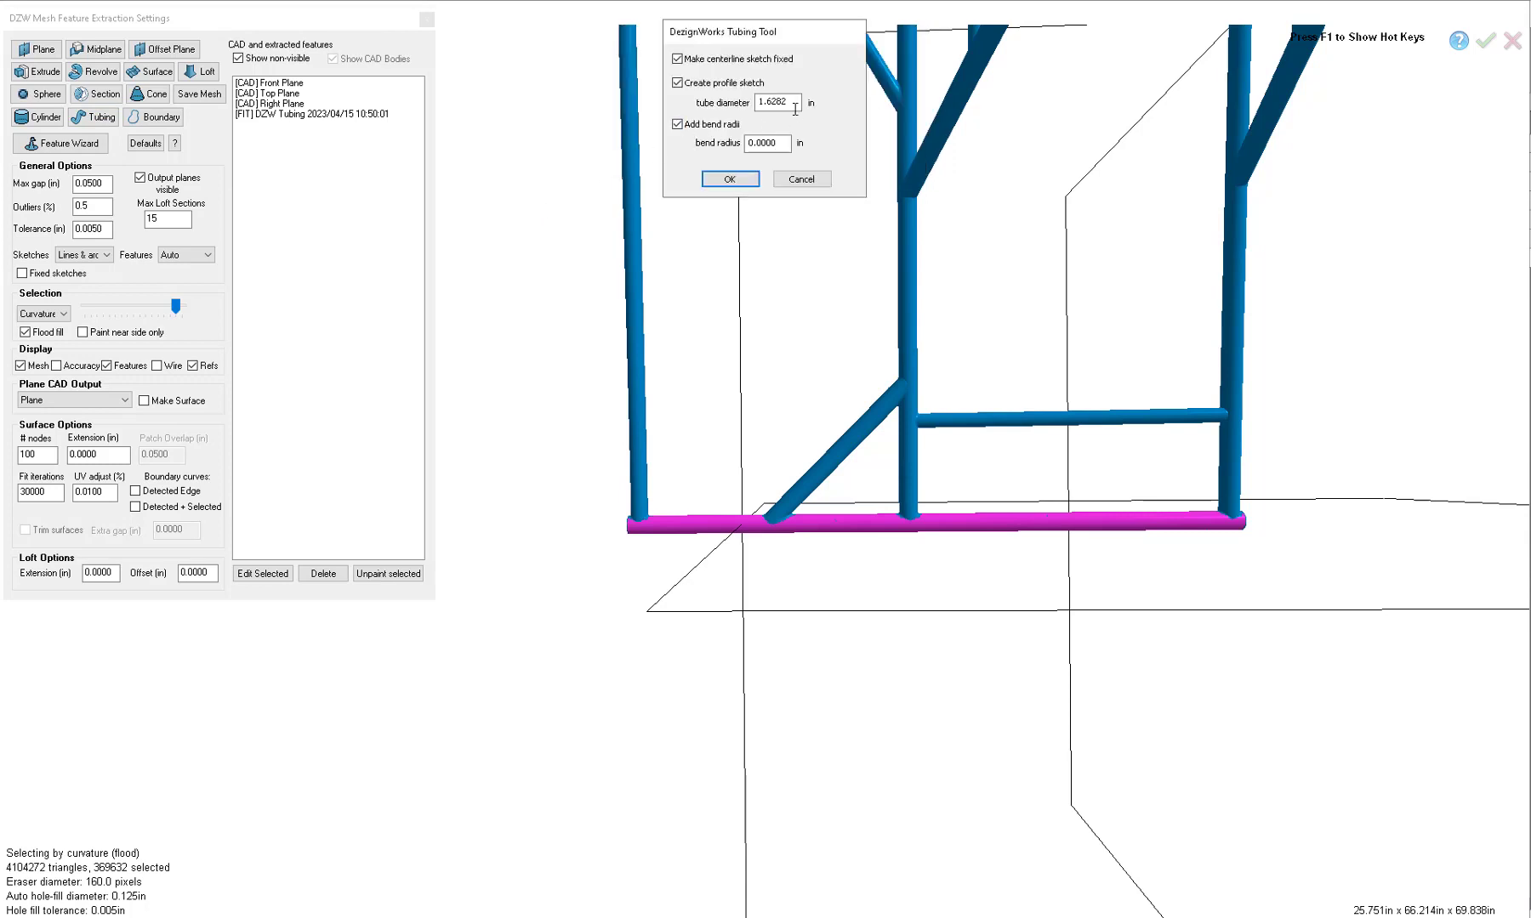
drag(795, 102, 730, 99)
text(1)
click(730, 180)
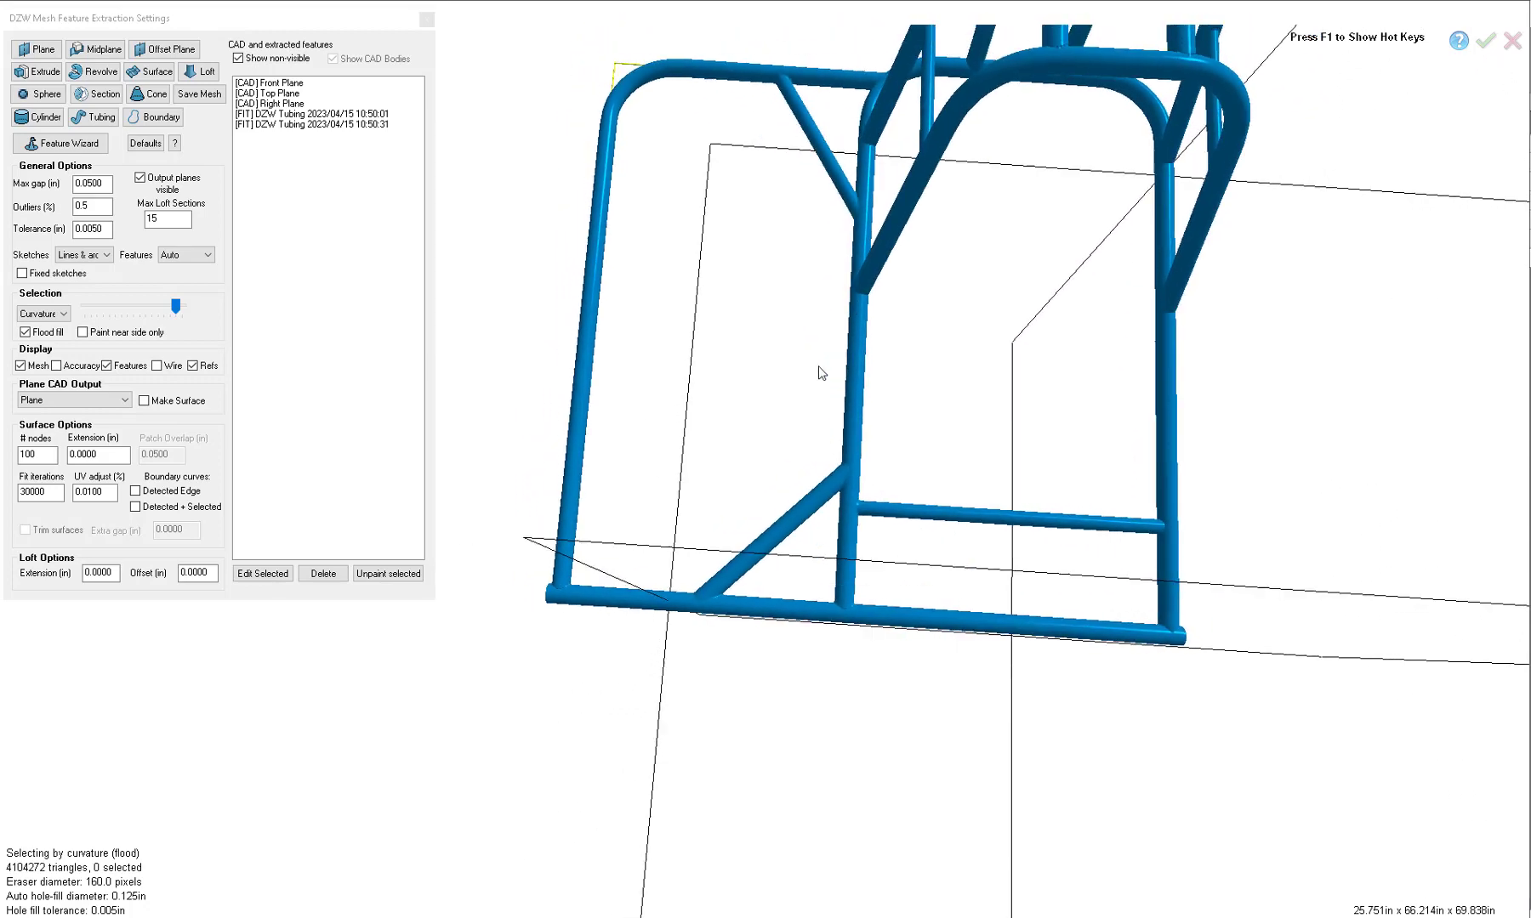
Select the U-shaped base tube by curvature and brush its two bends out of the selection
click(876, 422)
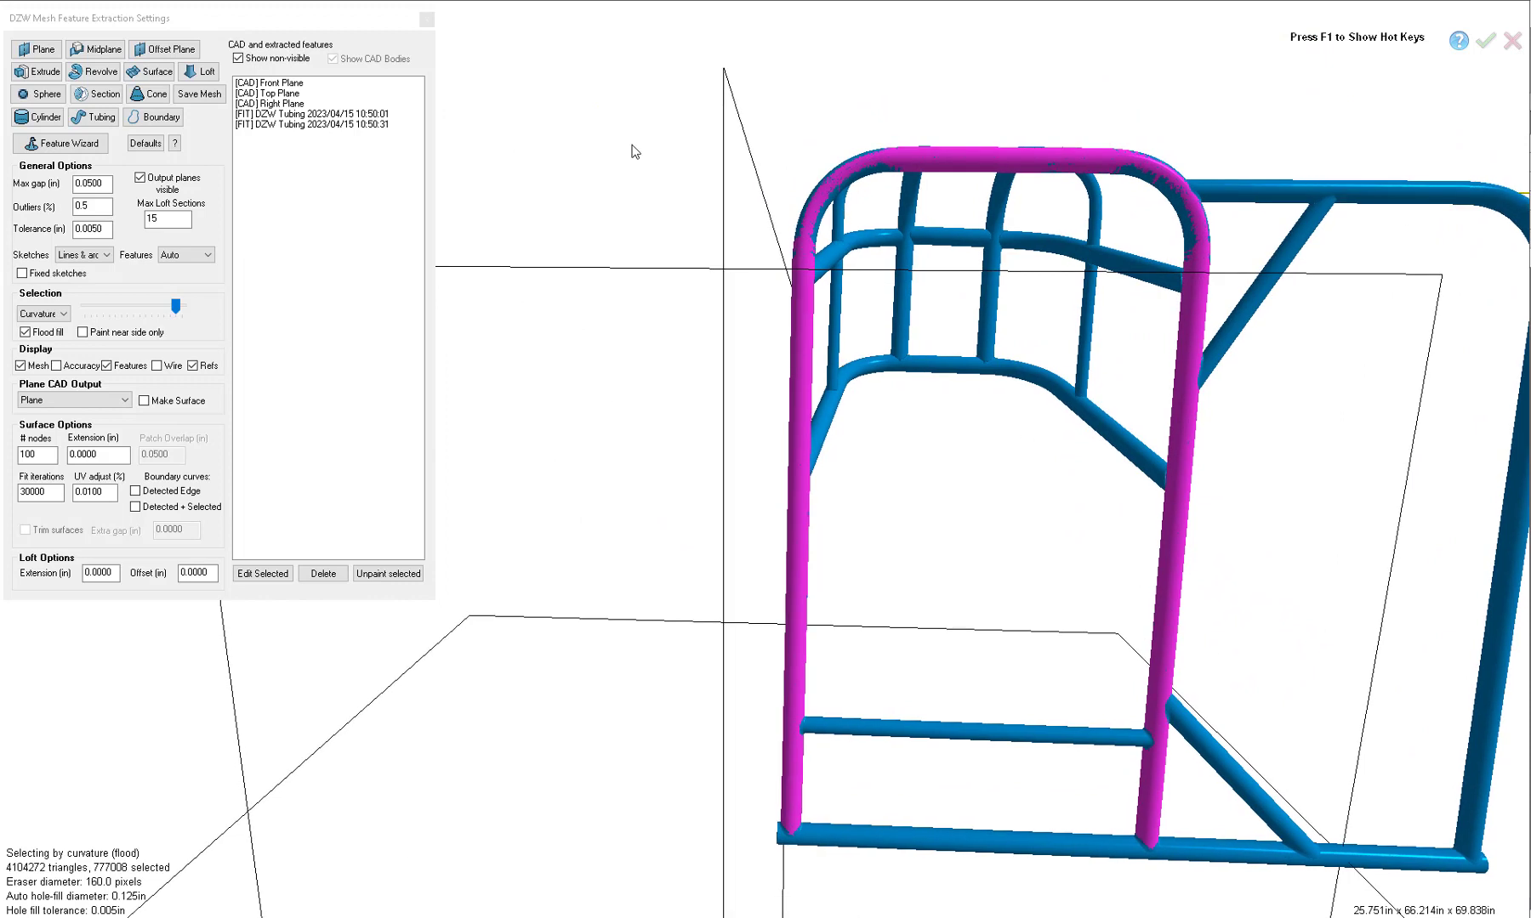
key(b)
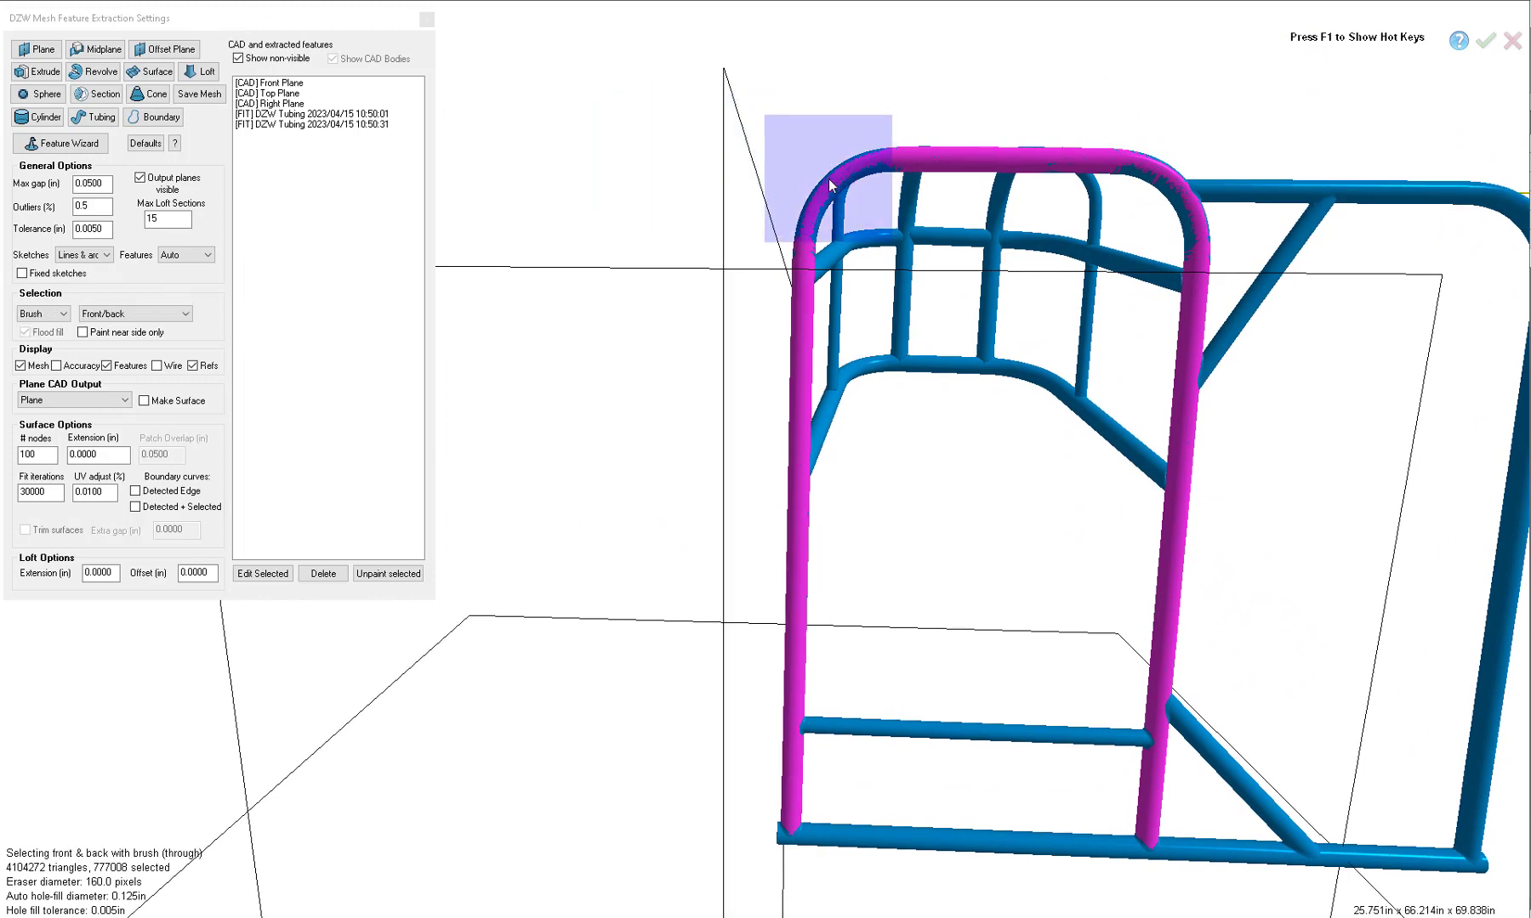
drag(829, 184, 821, 191)
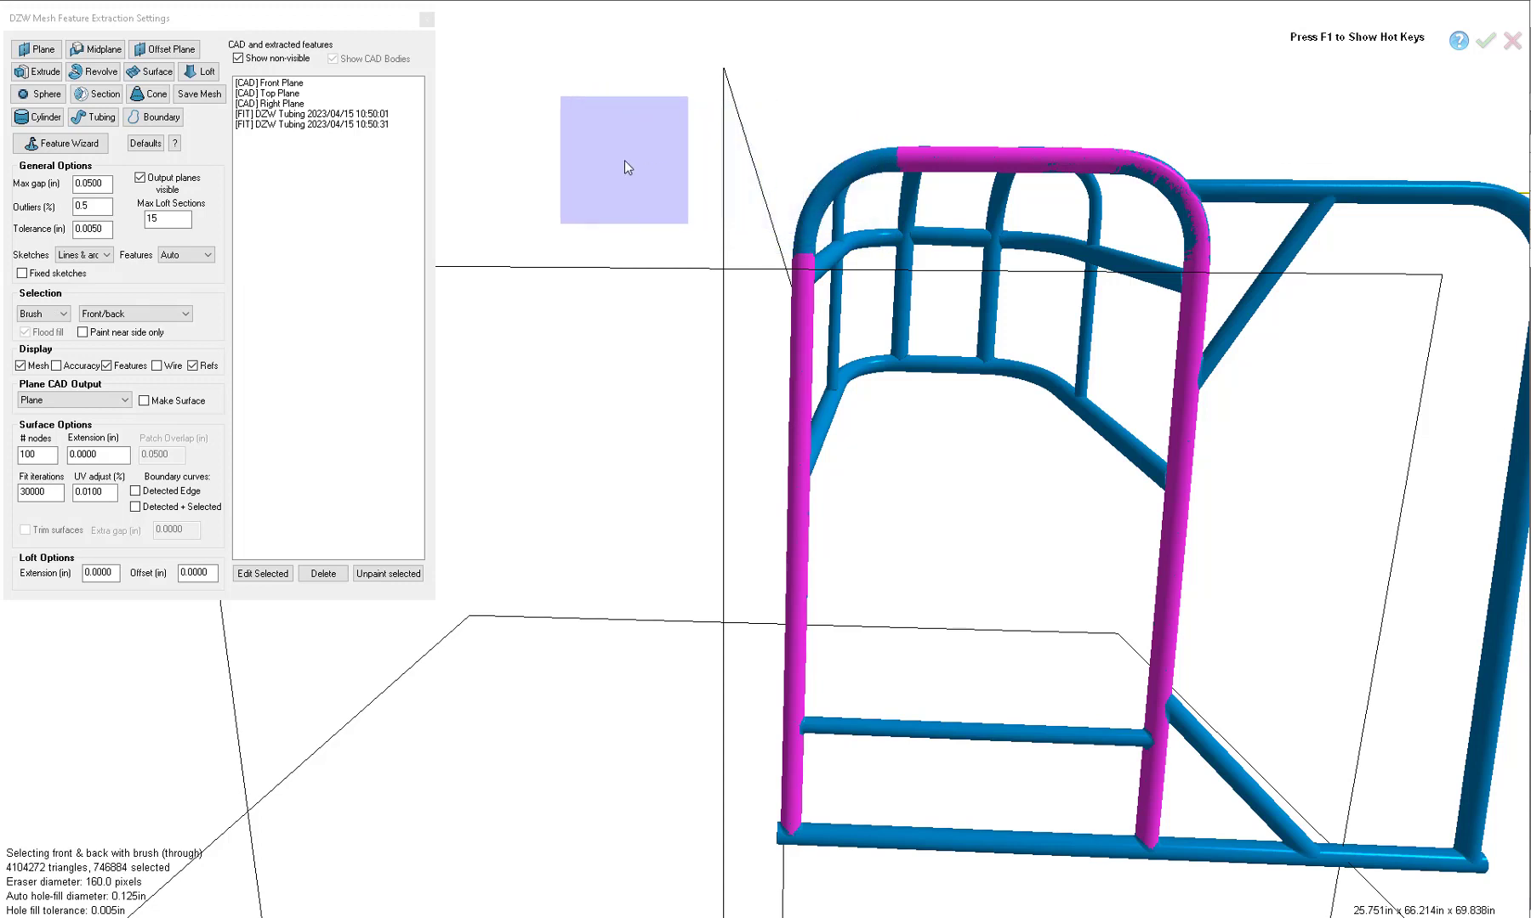
middle_drag(1184, 233, 1167, 216)
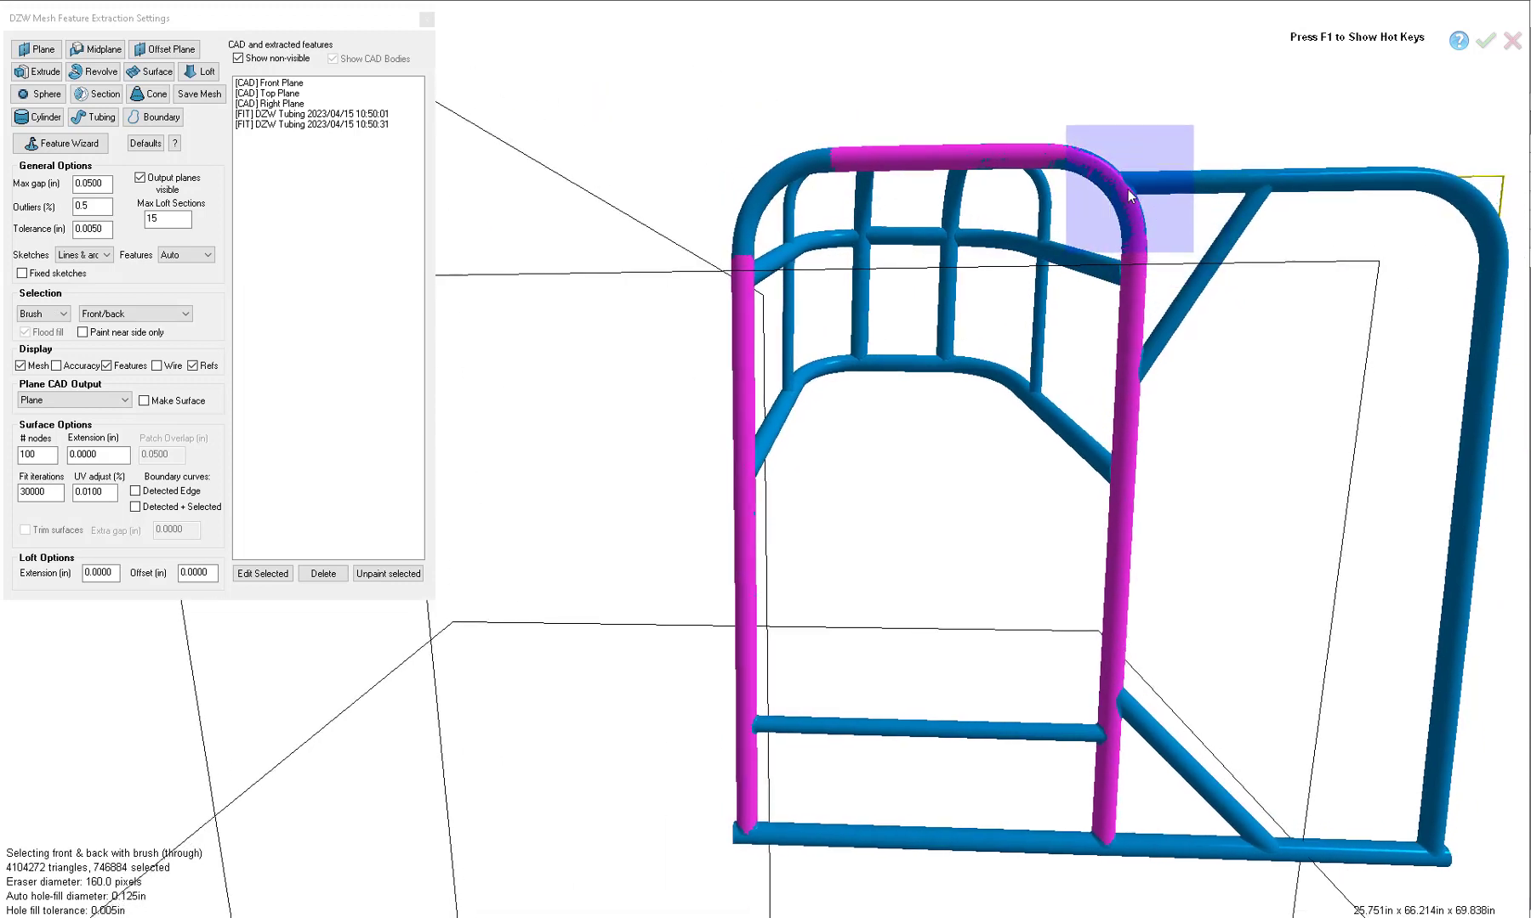
click(1127, 189)
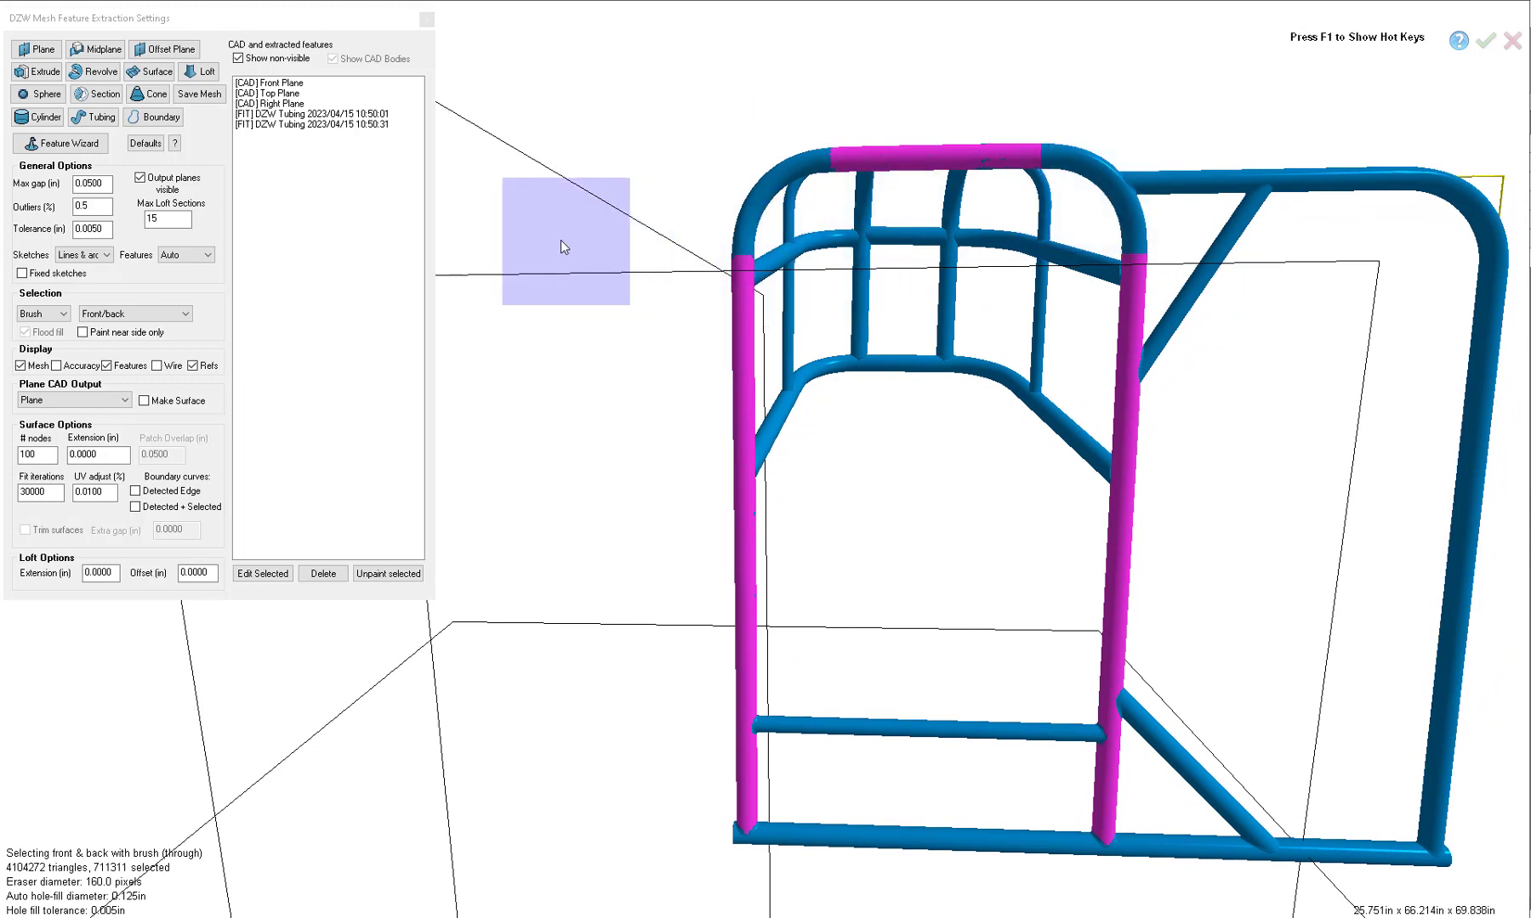
Extract the U-shaped base tube as tubing, entering a tube diameter and a 6 in bend radius
click(104, 120)
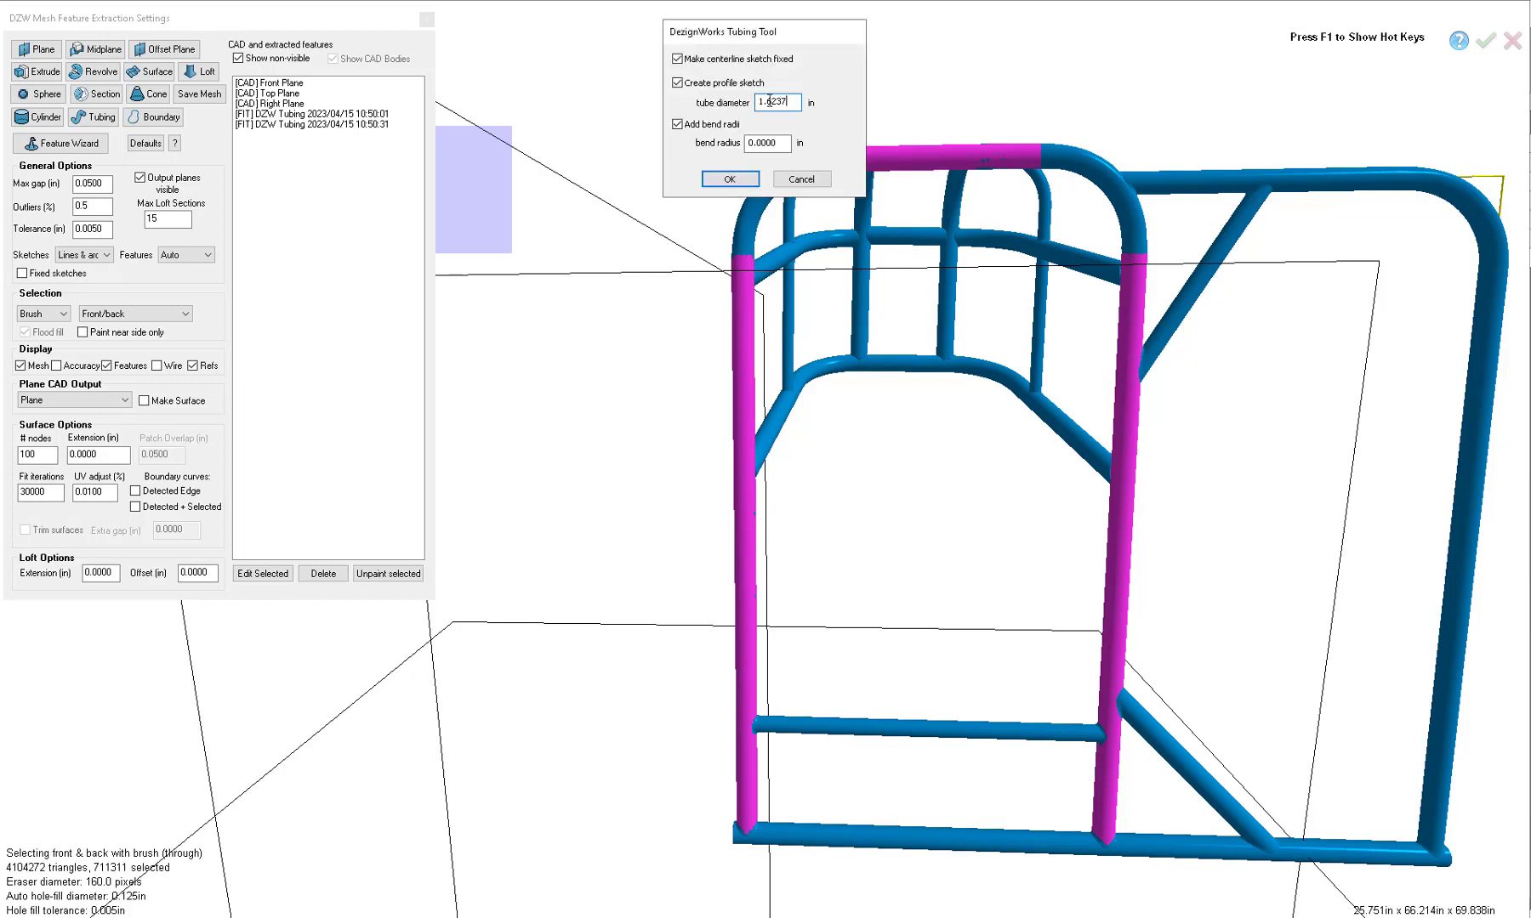
drag(796, 103, 722, 108)
text(1)
drag(788, 143, 686, 140)
text(6)
click(748, 186)
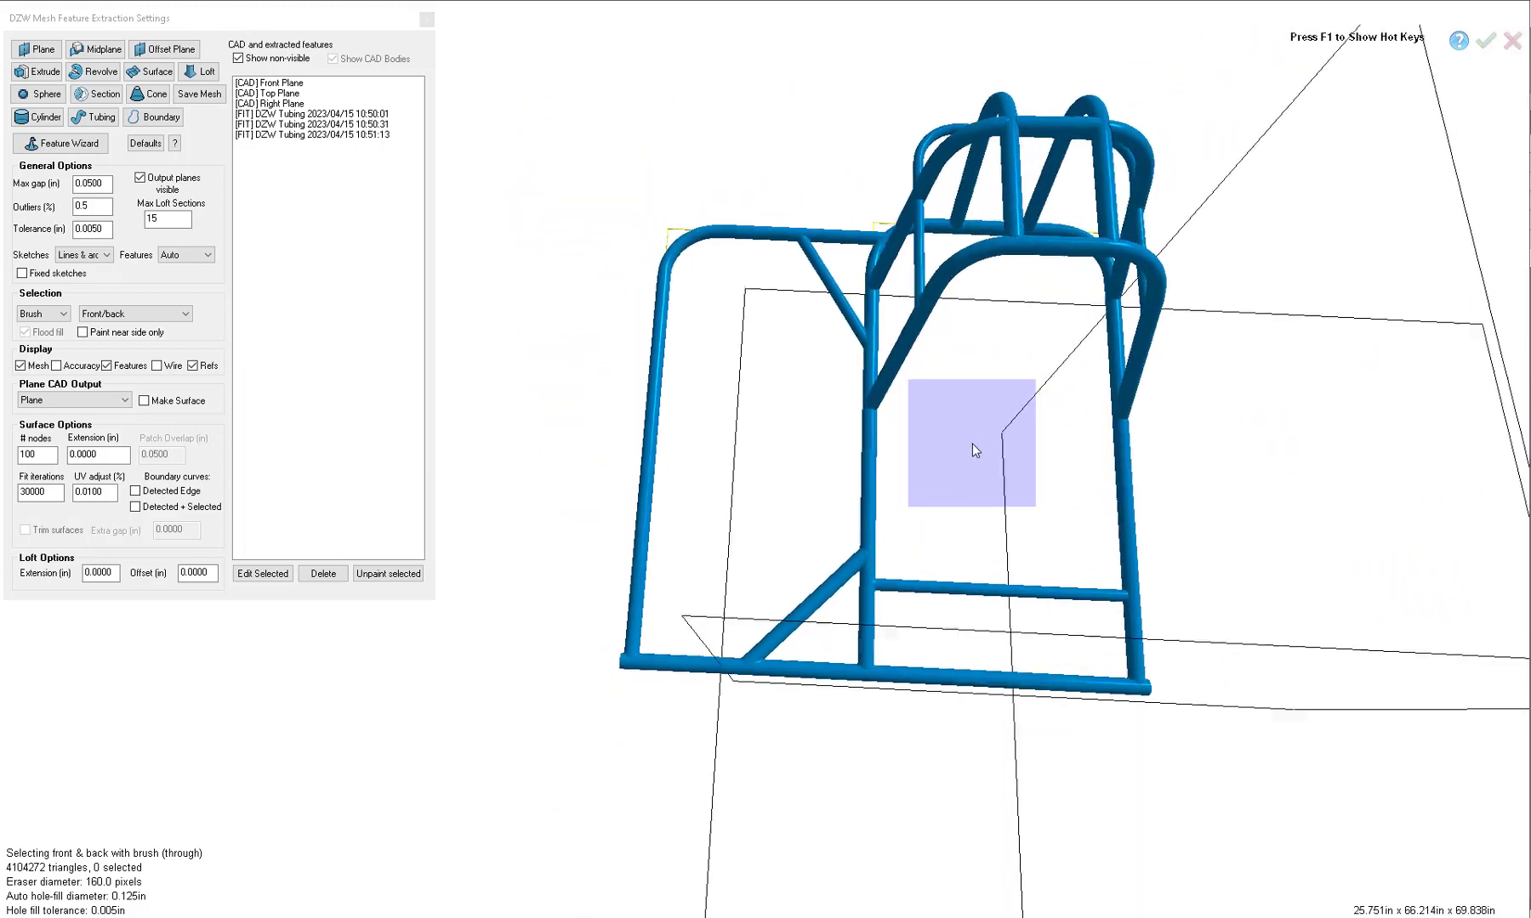
Select the cage hoop nearest the straight end tube by curvature and brush both of its bends out of the selection
key(c)
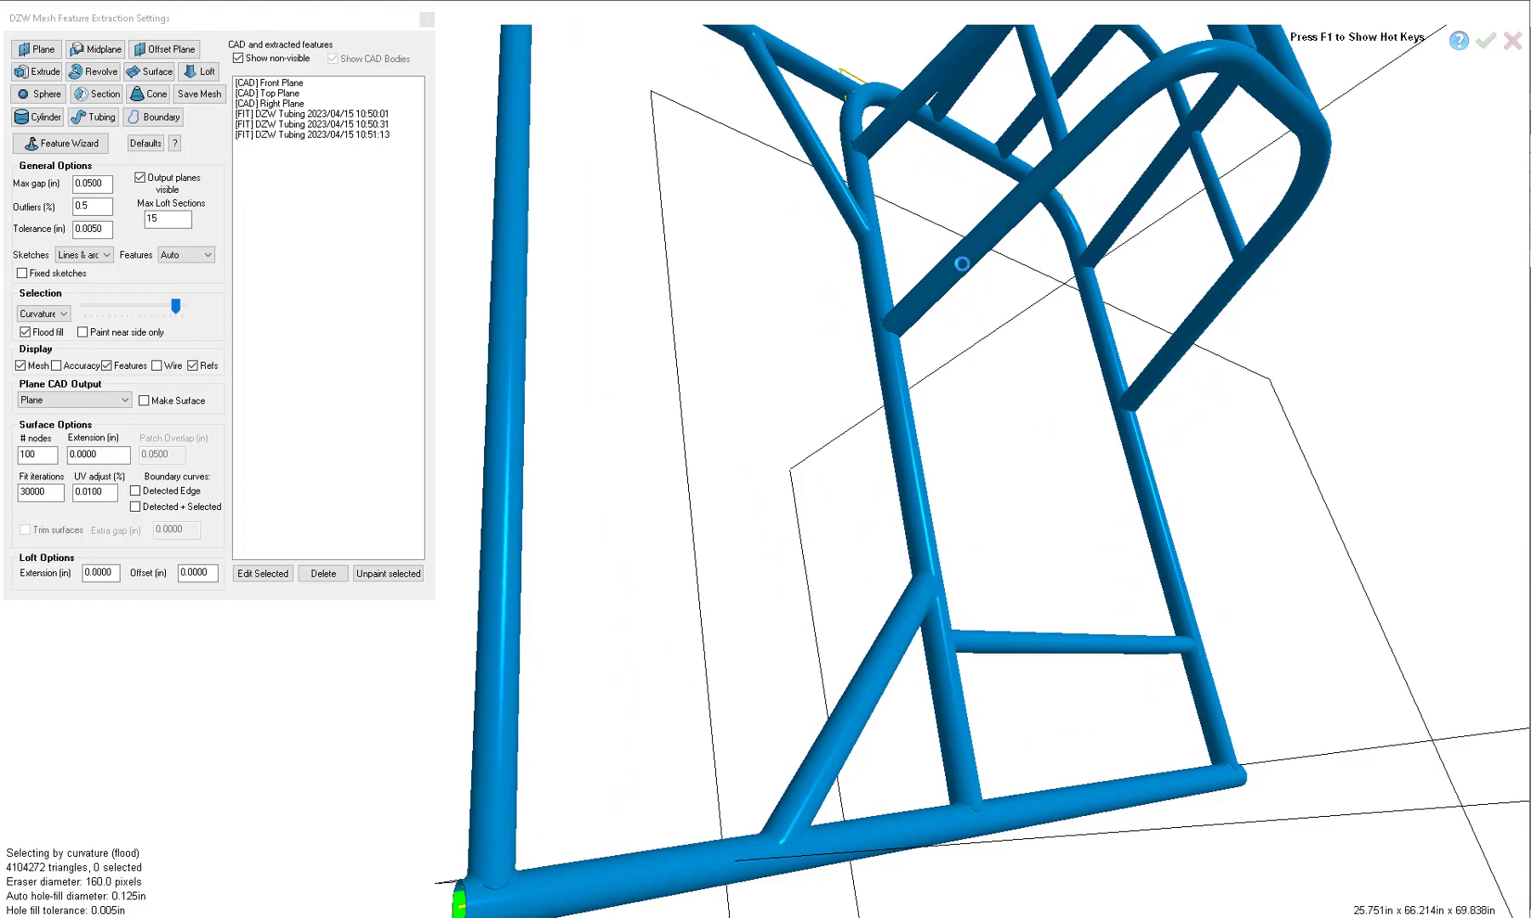
click(963, 268)
middle_drag(962, 264, 1052, 372)
key(b)
middle_drag(1004, 213, 1083, 149)
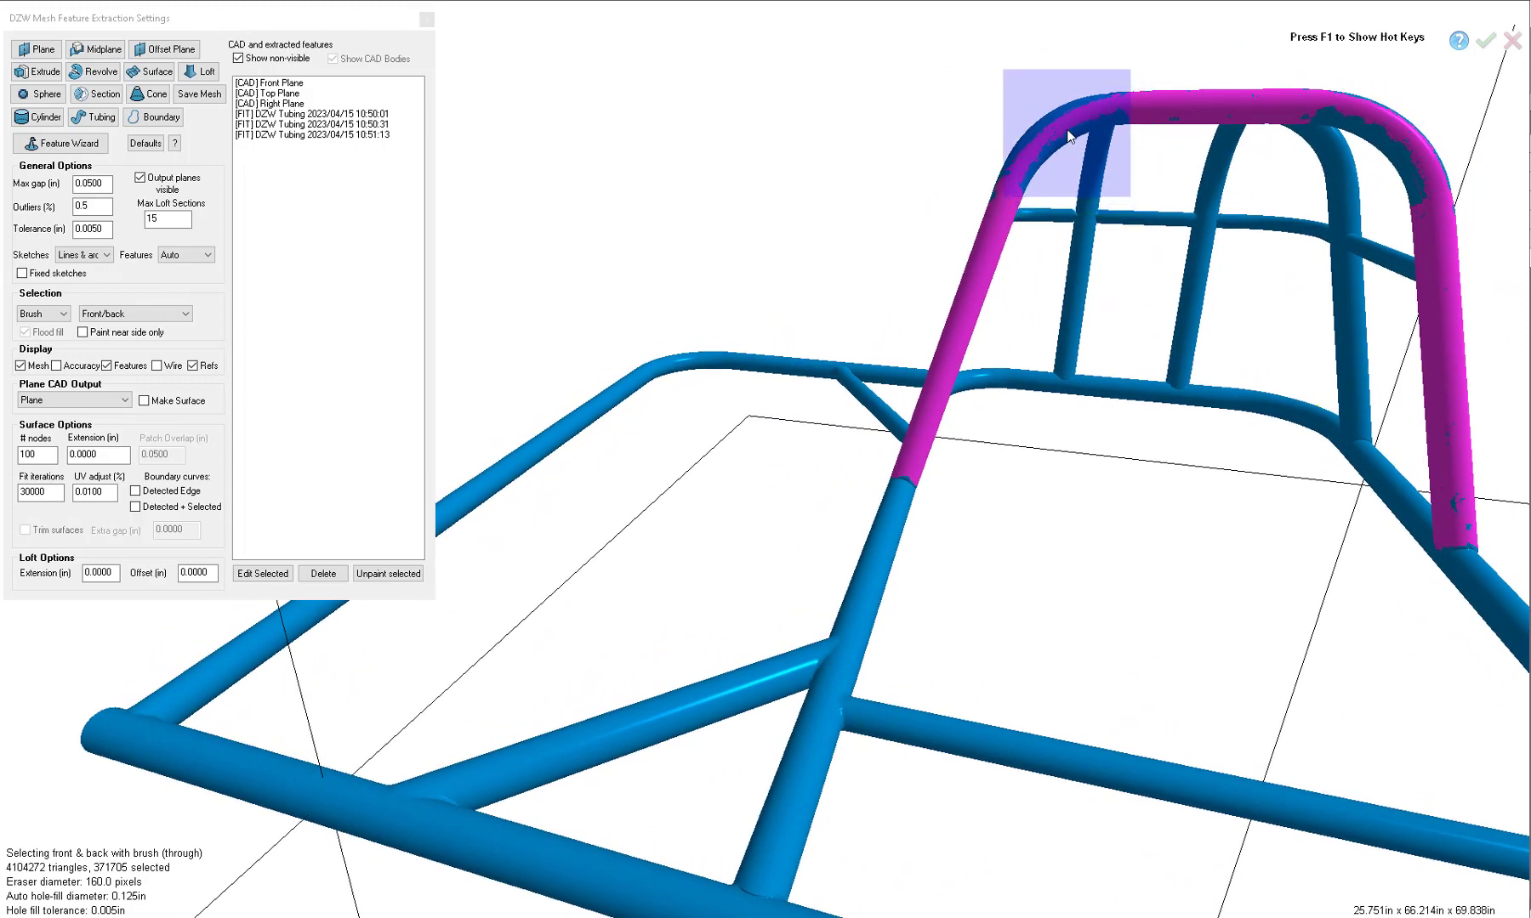
drag(1067, 127, 1027, 140)
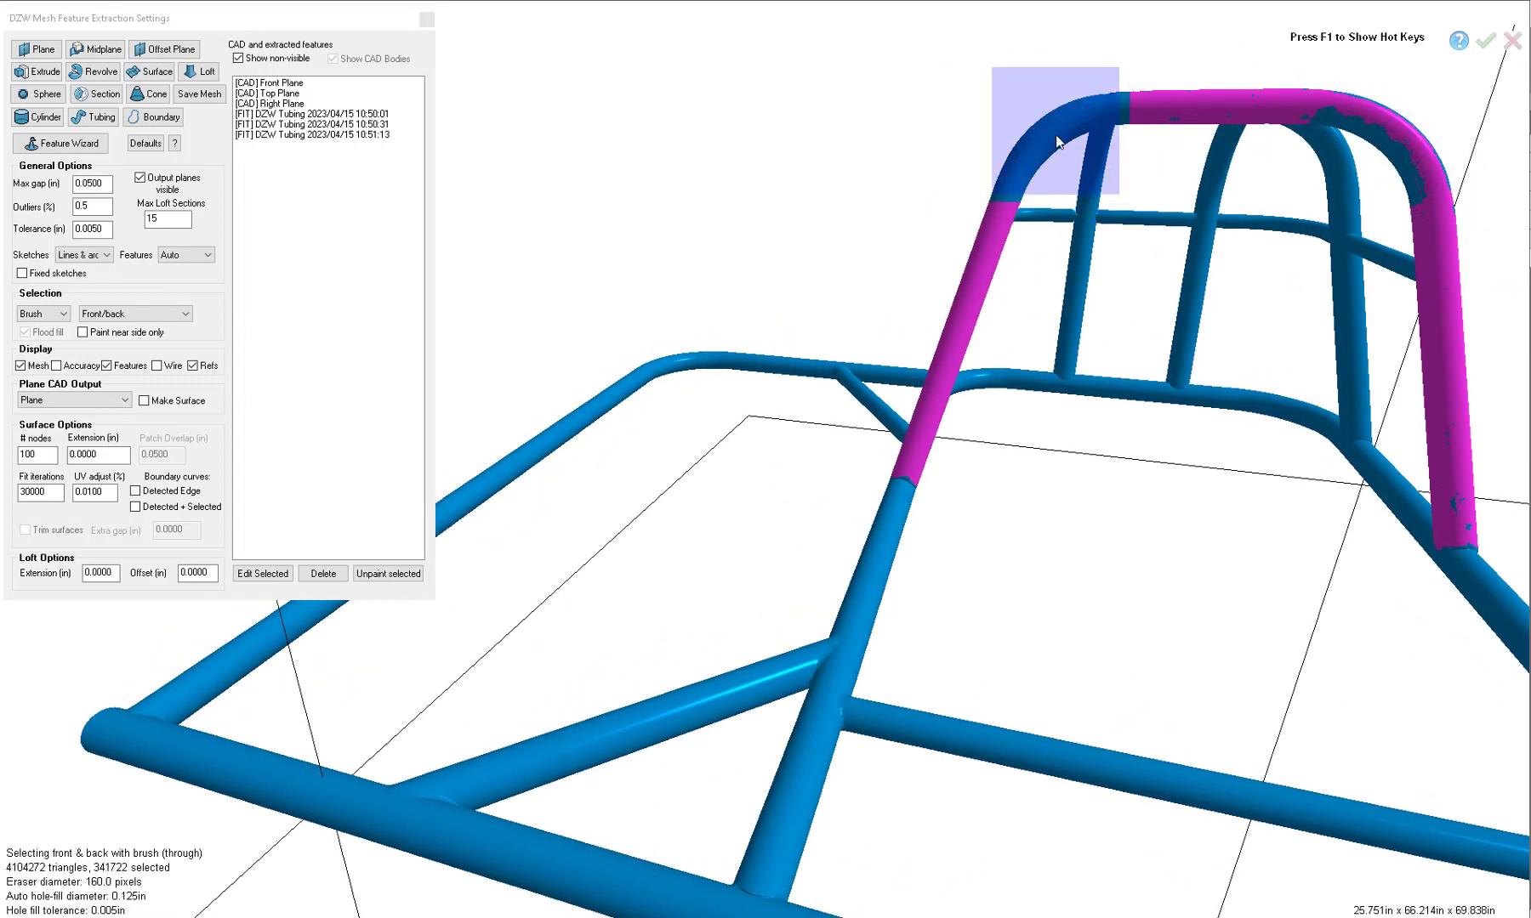
mouse_move(1104, 264)
middle_down()
mouse_move(1159, 251)
mouse_move(1117, 162)
middle_up()
mouse_move(1116, 162)
mouse_down()
mouse_move(1109, 139)
mouse_move(1149, 181)
mouse_move(1244, 193)
mouse_up()
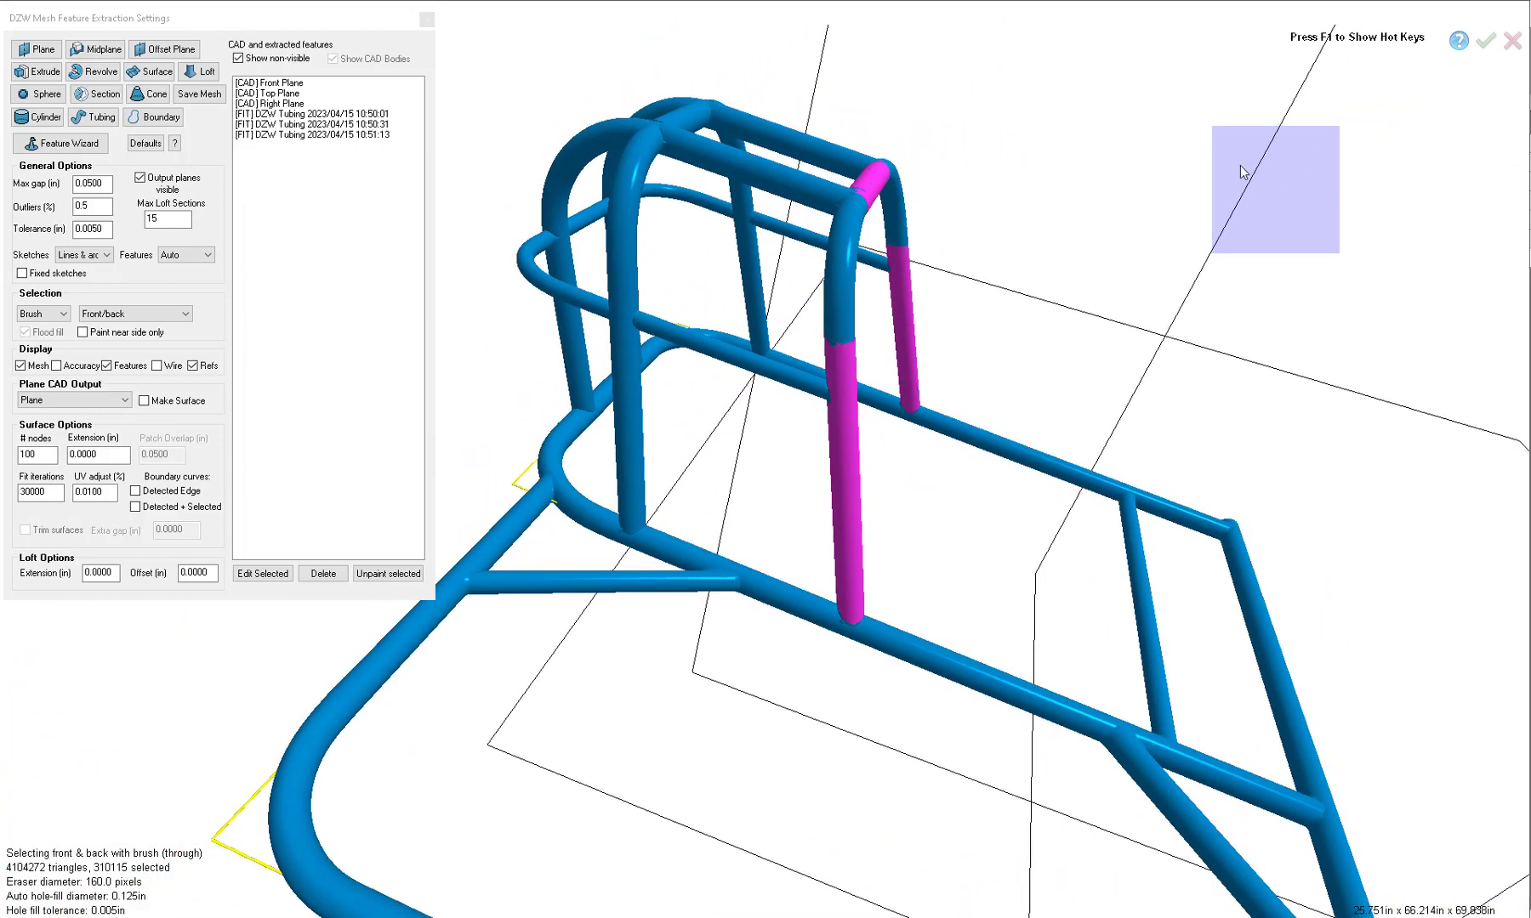
Extract the selected straight sections of the first cage hoop as tubing
click(101, 118)
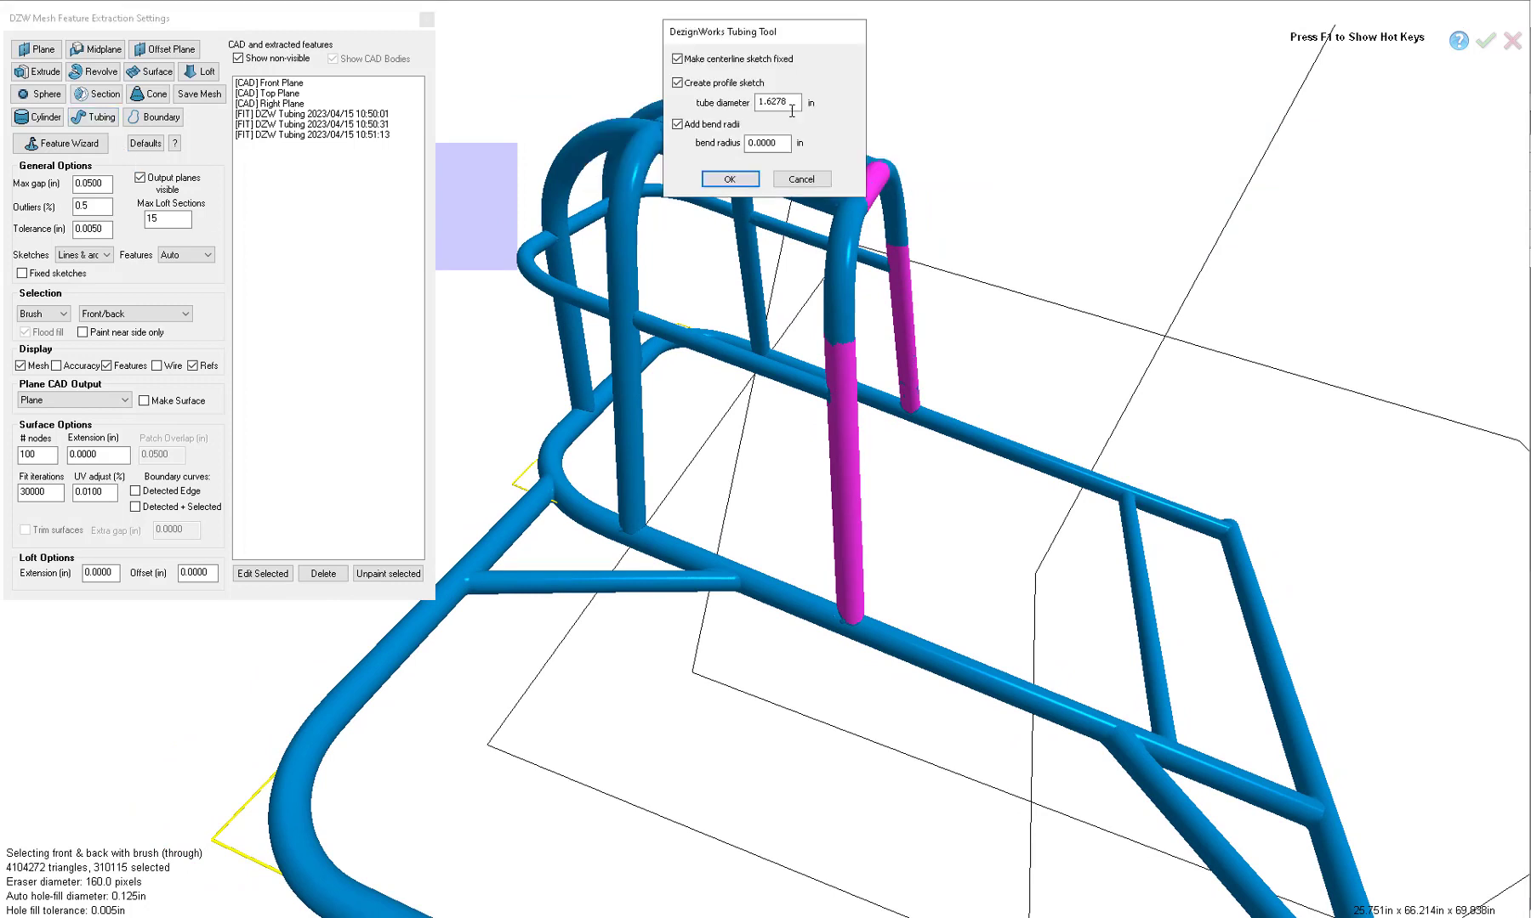
drag(793, 103, 733, 103)
click(730, 178)
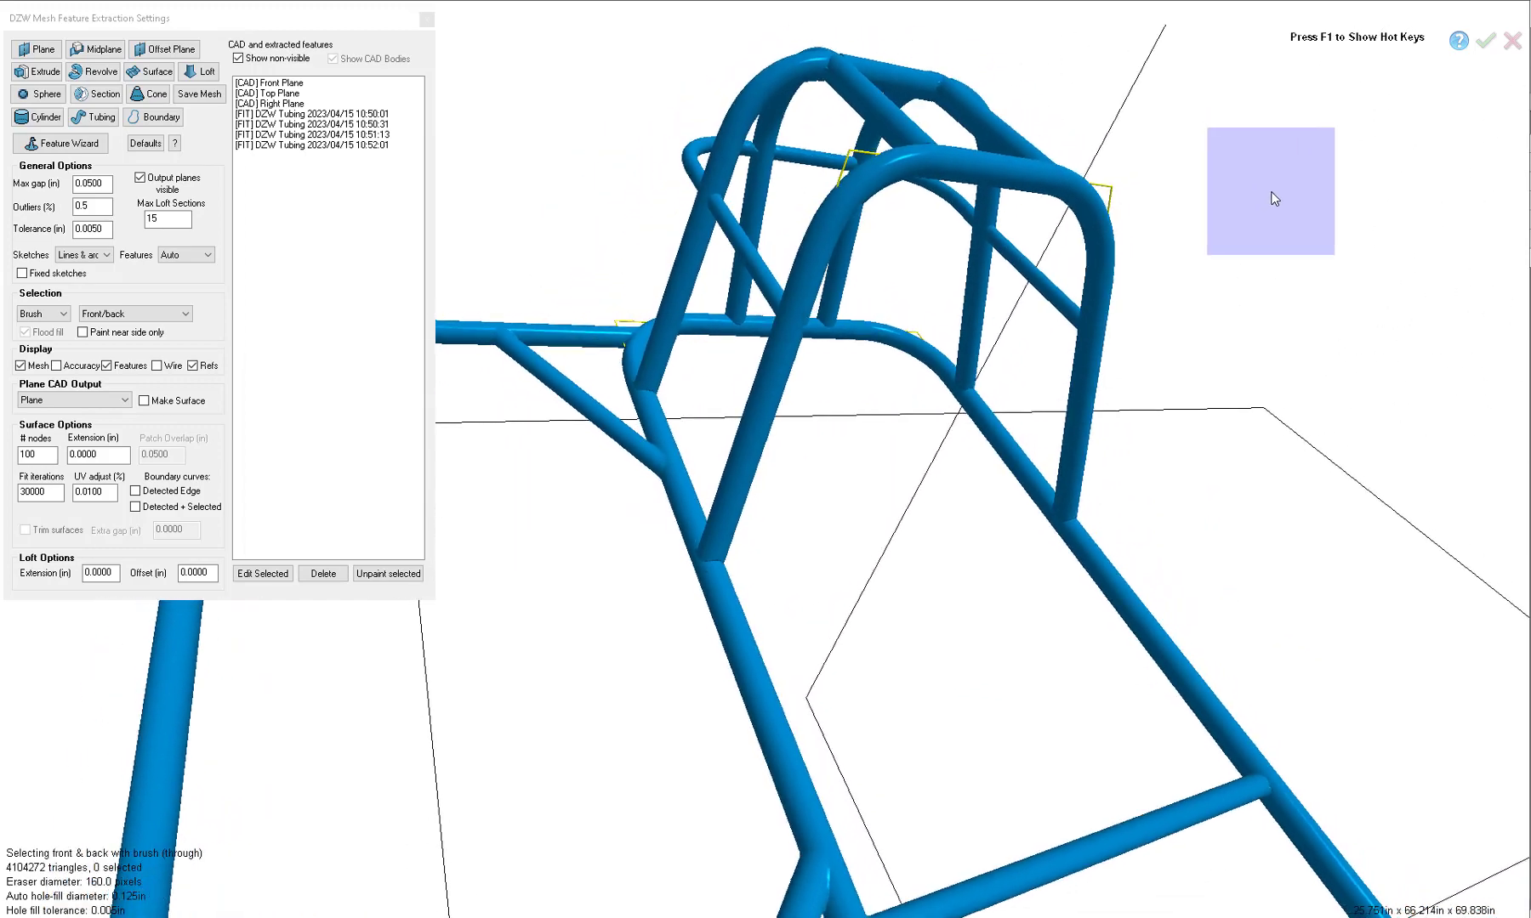
Select all sections of the second cage hoop, nearer the closed end of the U-shaped base tube, by curvature
key(c)
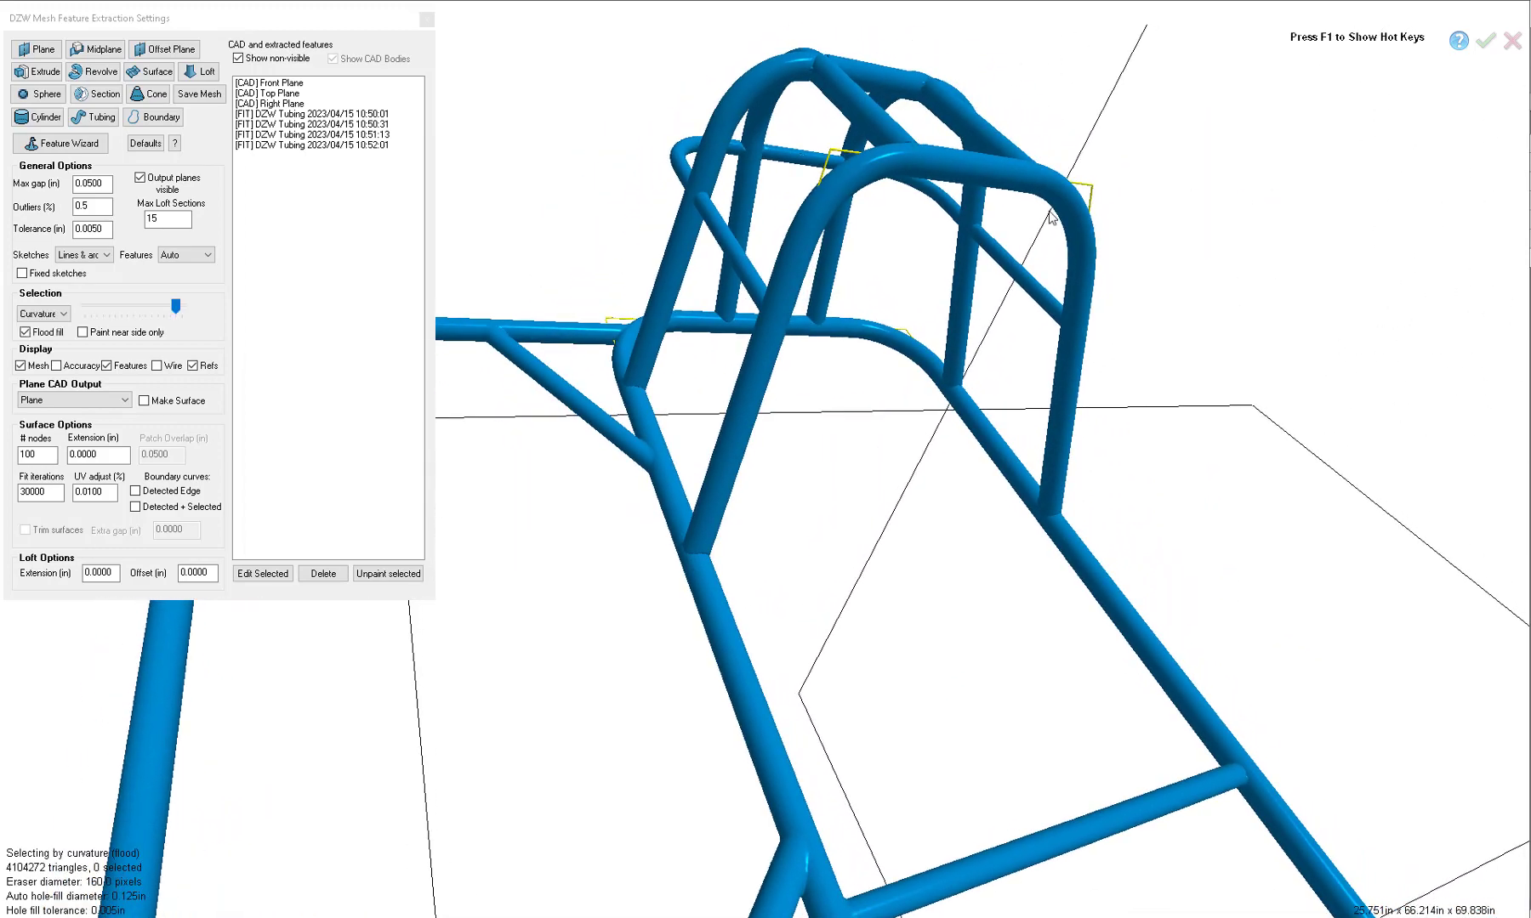
click(660, 318)
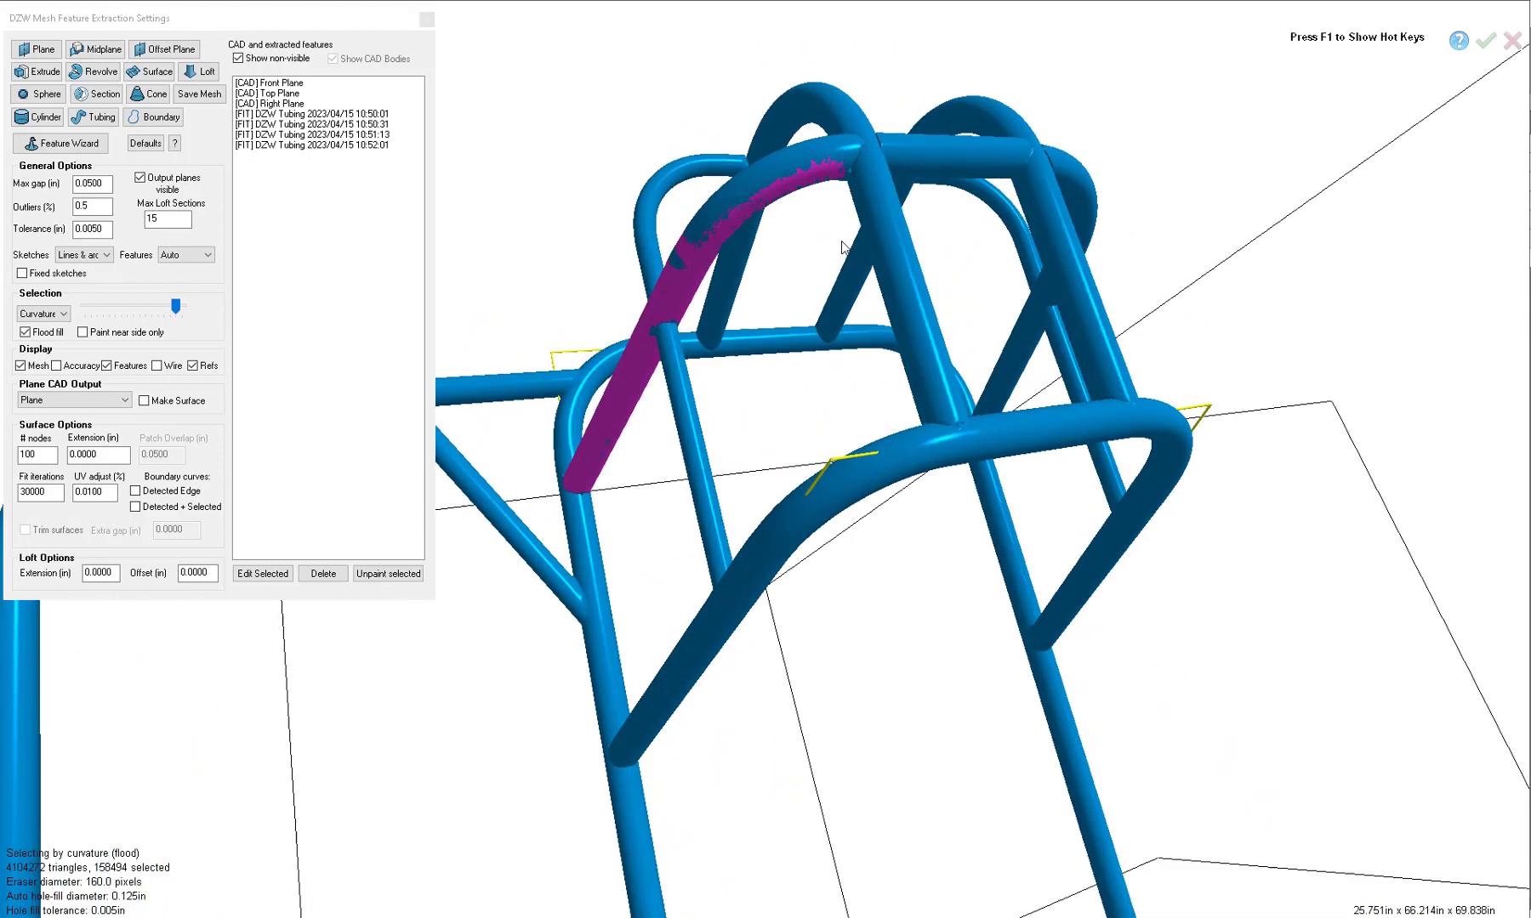
click(950, 99)
middle_drag(953, 103, 668, 199)
click(1065, 140)
click(1104, 340)
click(1040, 206)
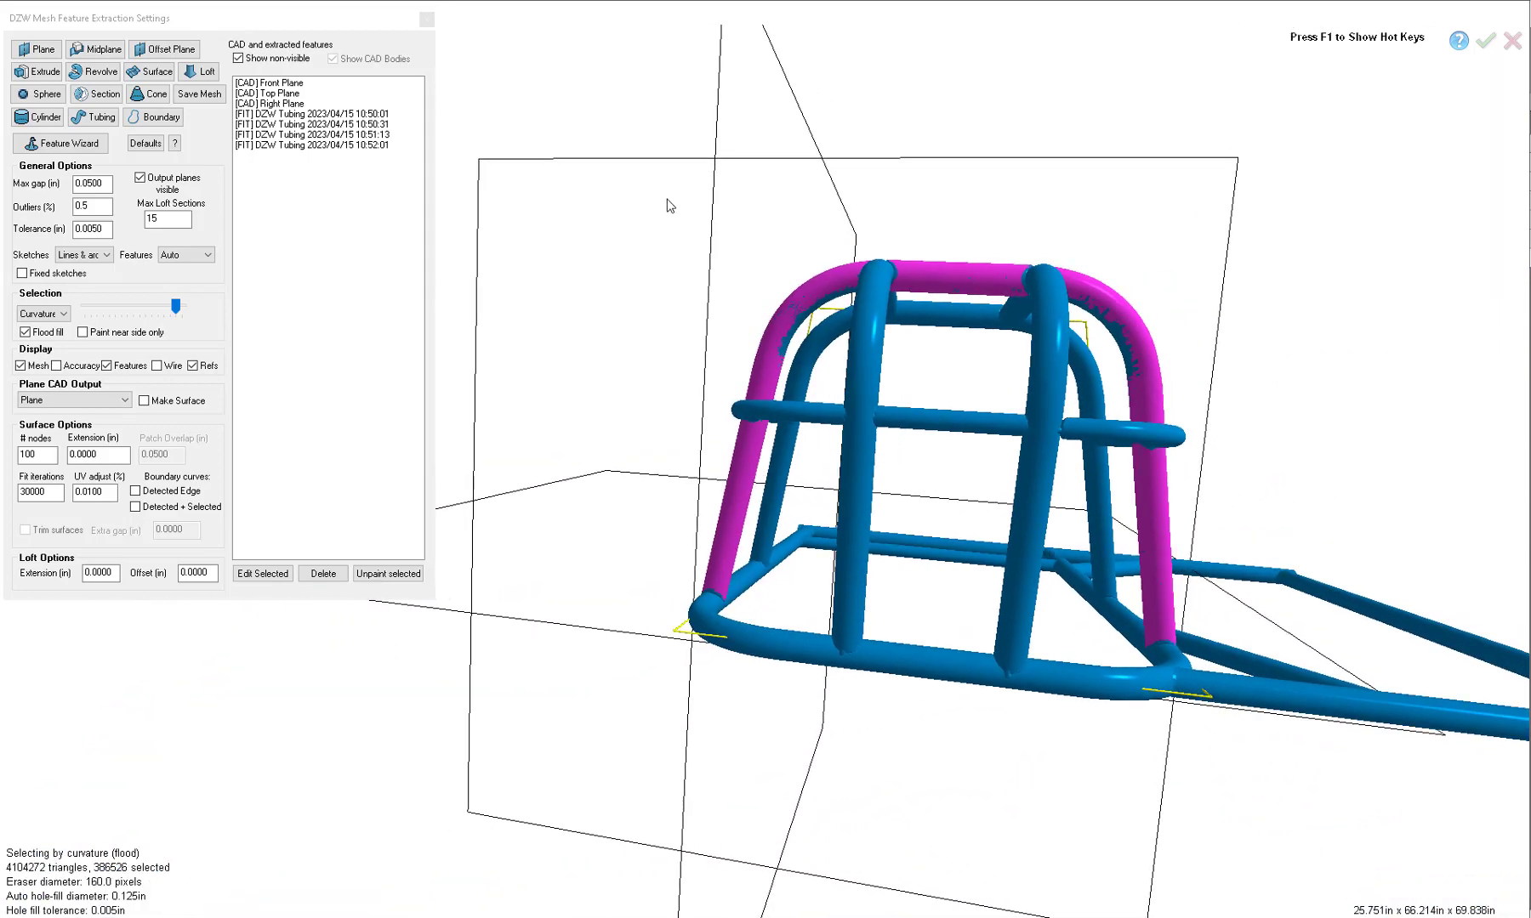
Brush both bends of the second cage hoop out of the selection, keeping its straight sections
key(b)
middle_drag(793, 294, 853, 291)
drag(875, 299, 861, 311)
mouse_move(1165, 357)
middle_down()
mouse_move(1124, 252)
mouse_move(1122, 313)
middle_up()
drag(1122, 313, 1159, 360)
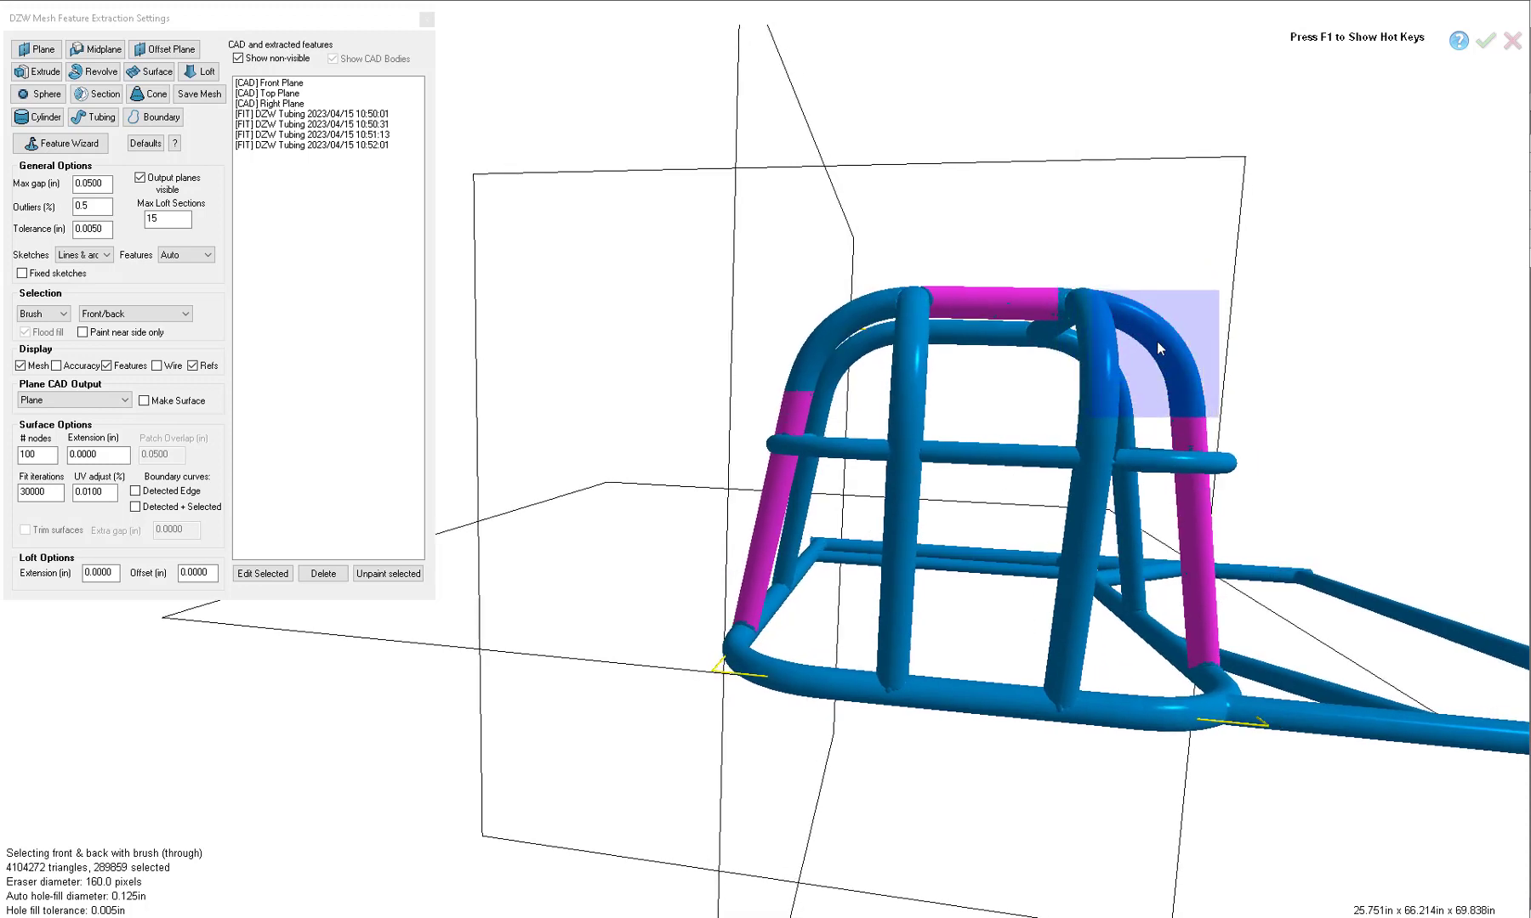
Extract the straight sections of the second cage hoop as tubing
click(102, 117)
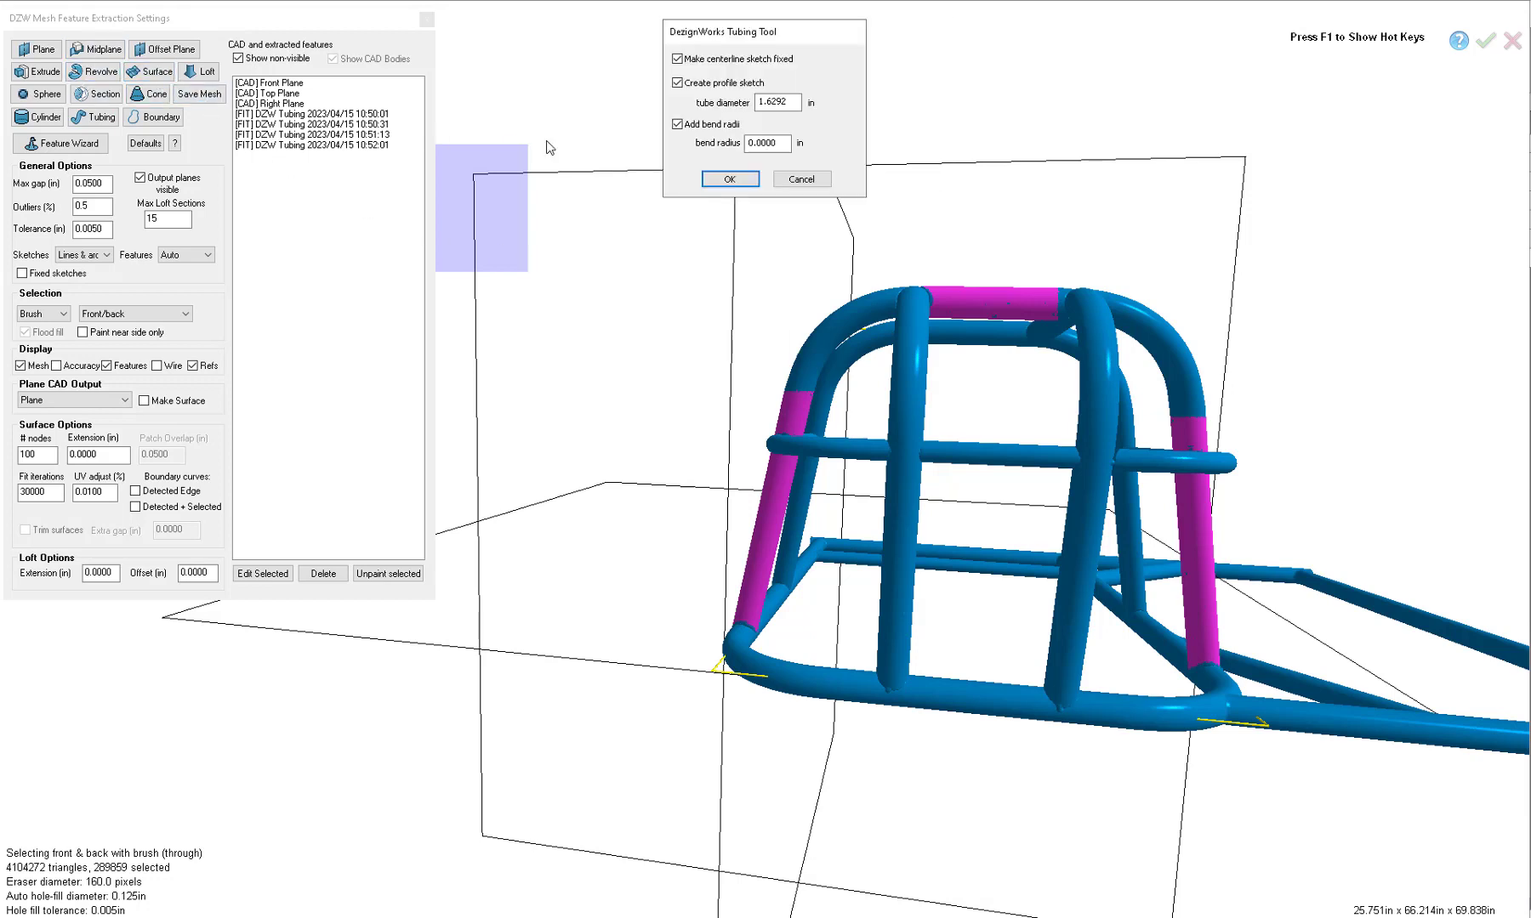
drag(799, 102, 738, 99)
click(710, 178)
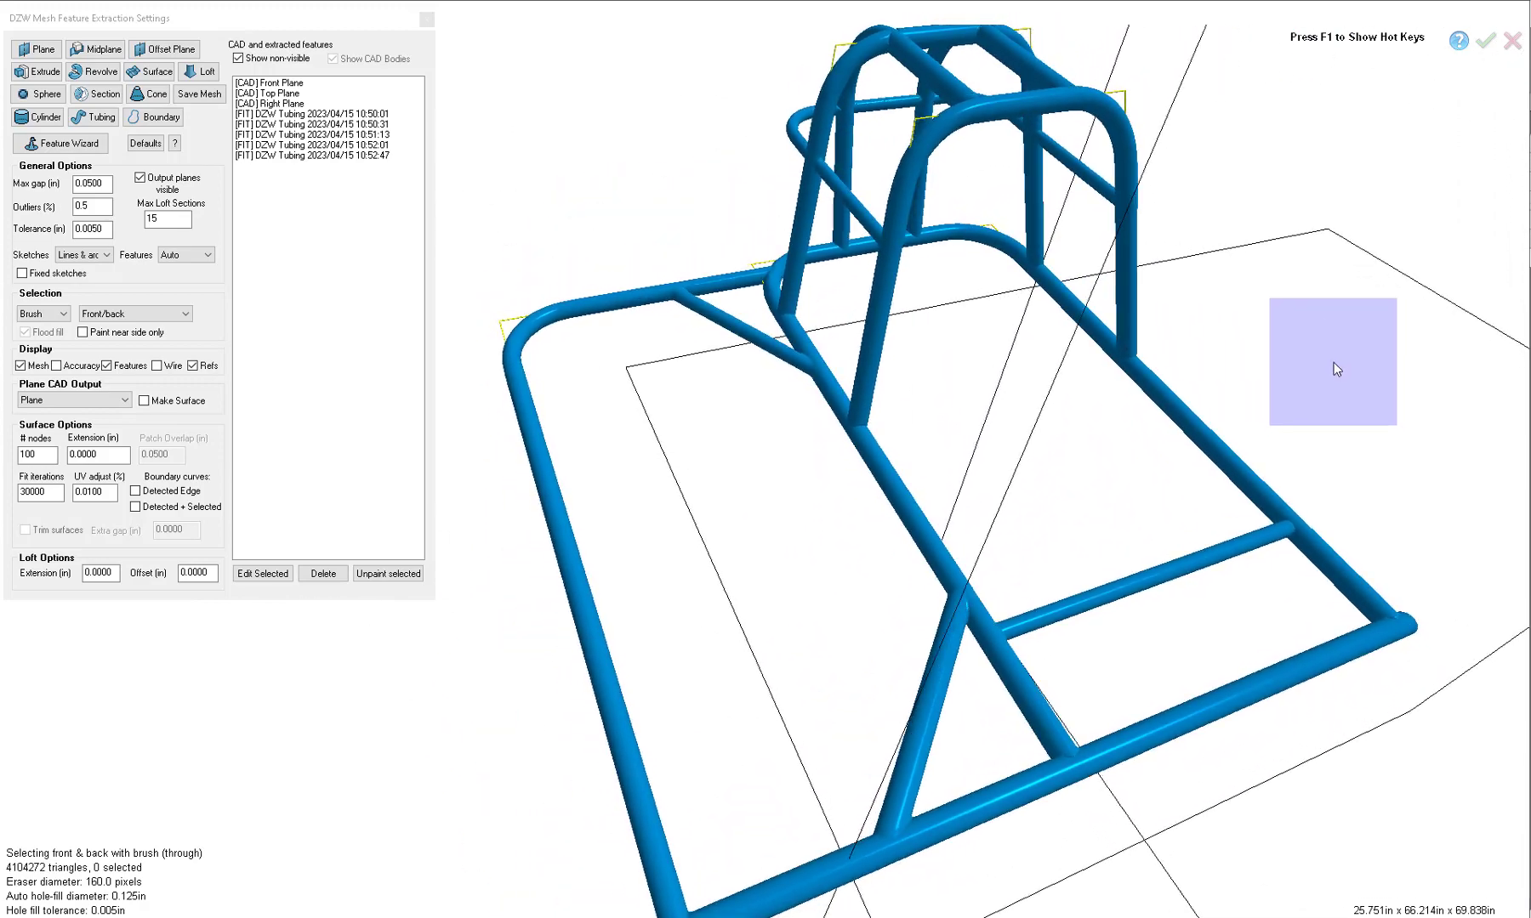
Output the extracted tube centerlines and profile sketches to the part and hide all planes
click(1482, 46)
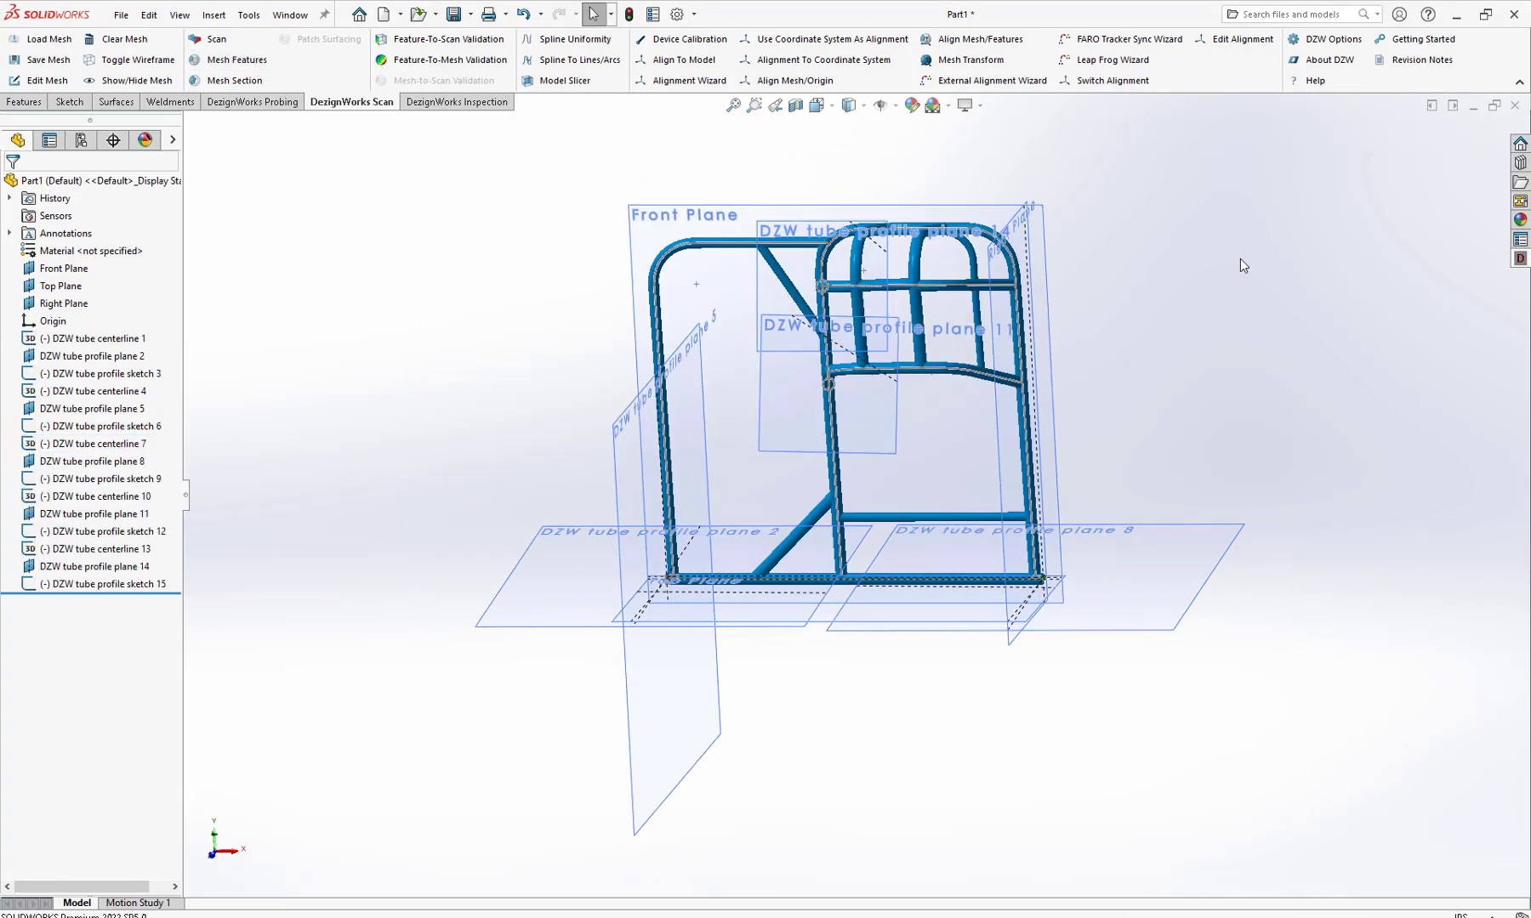
click(894, 105)
click(881, 130)
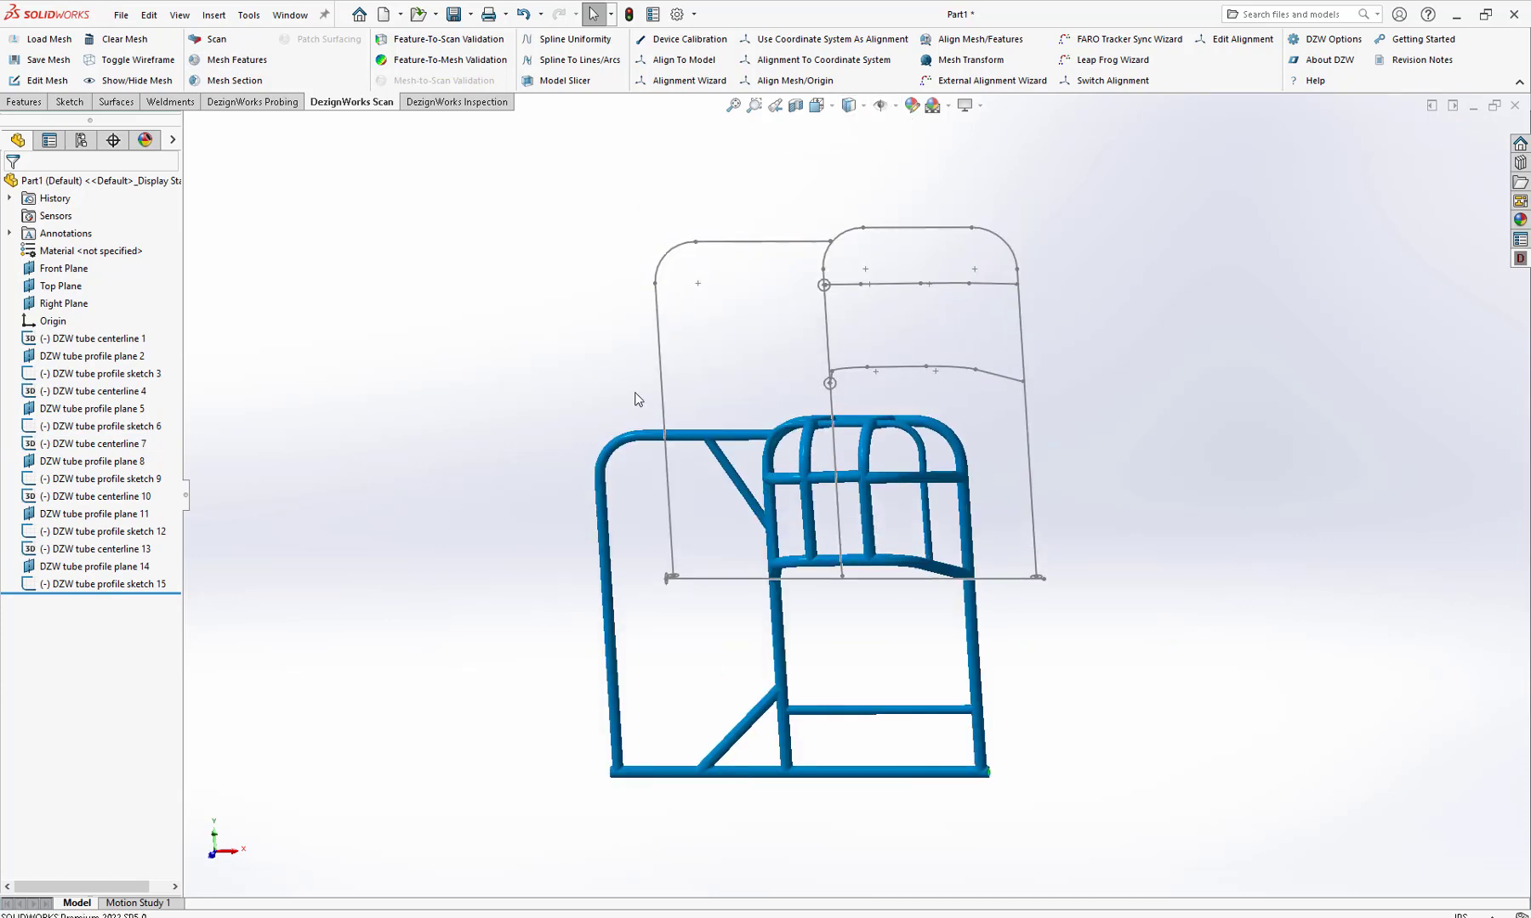
mouse_move(637, 399)
middle_down()
mouse_move(684, 178)
mouse_move(725, 457)
middle_up()
scroll(744, 531, down, 3)
middle_drag(744, 529, 796, 517)
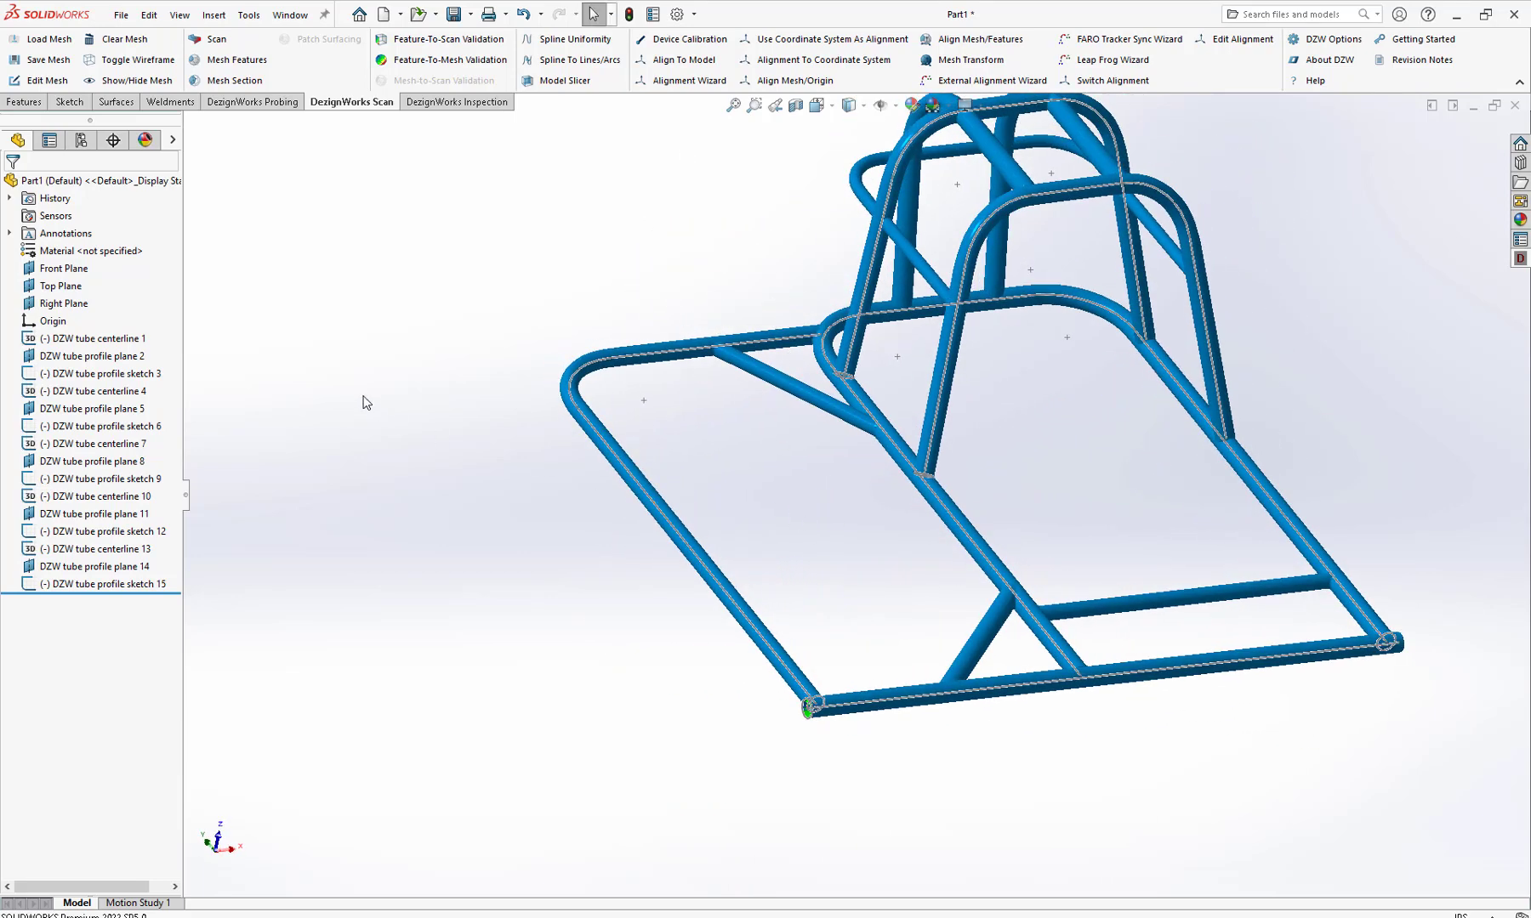
Sweep DZW tube profile sketch 3 along DZW tube centerline 1 to model the bent outer side tube
click(33, 103)
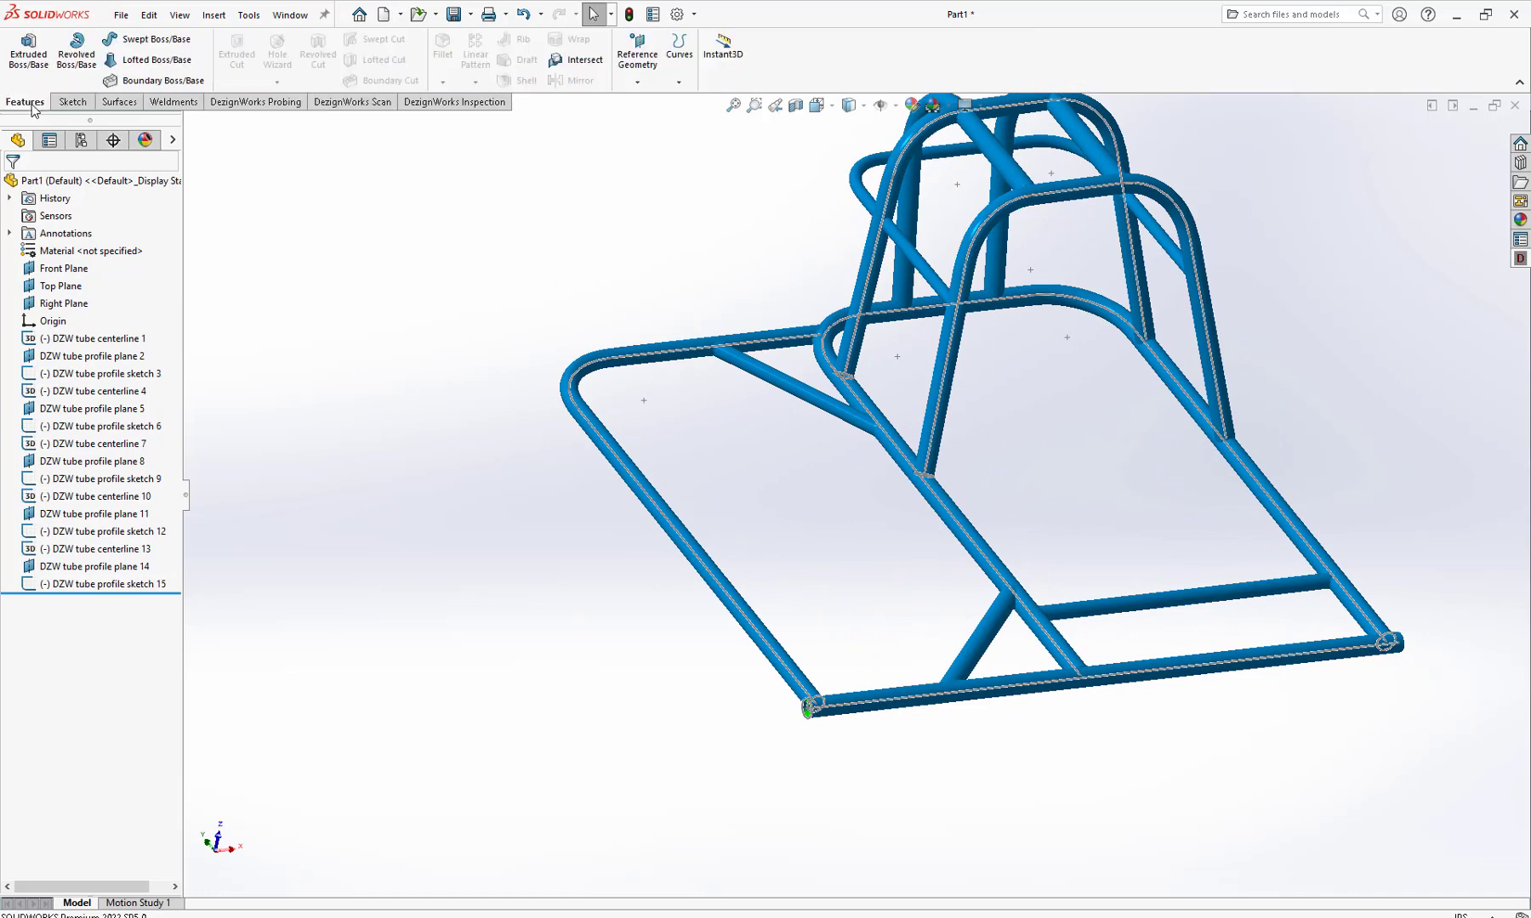
click(155, 39)
scroll(927, 778, down, 4)
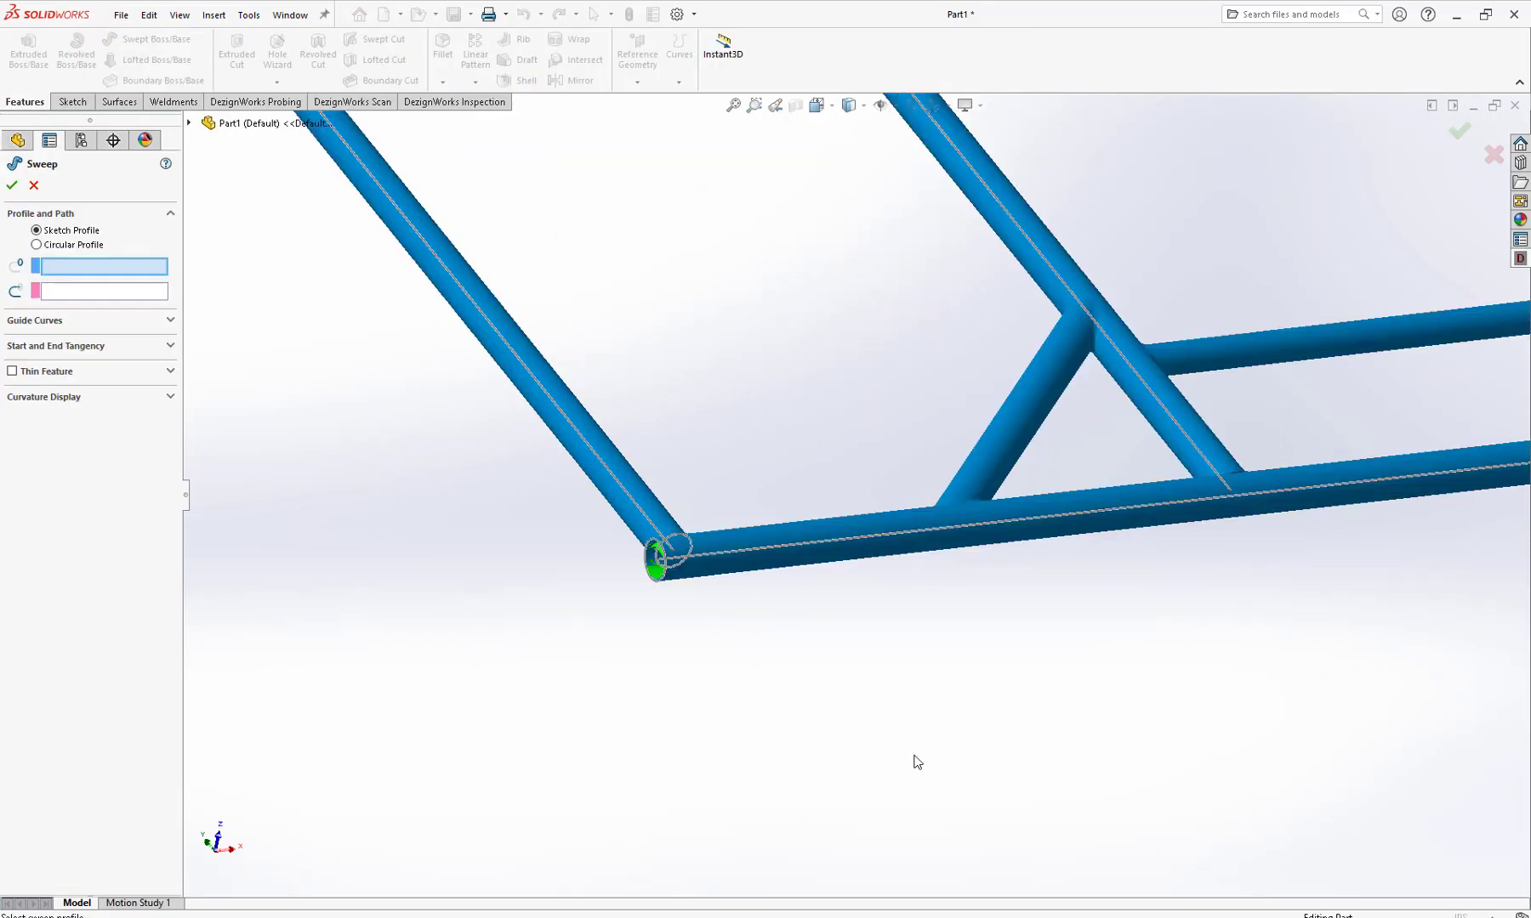
scroll(732, 520, down, 2)
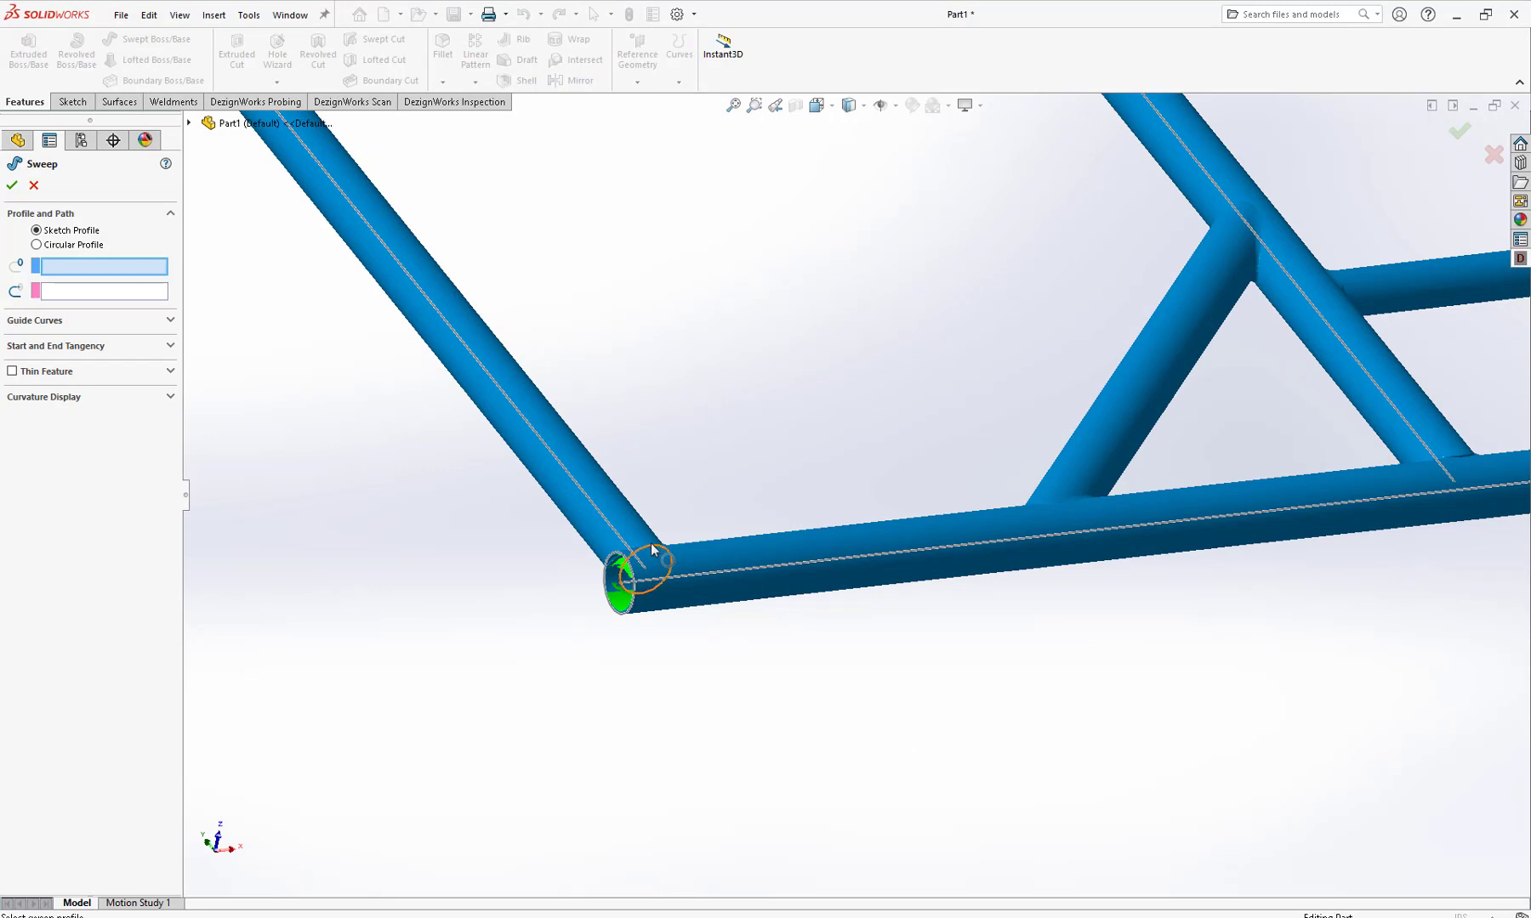
click(653, 549)
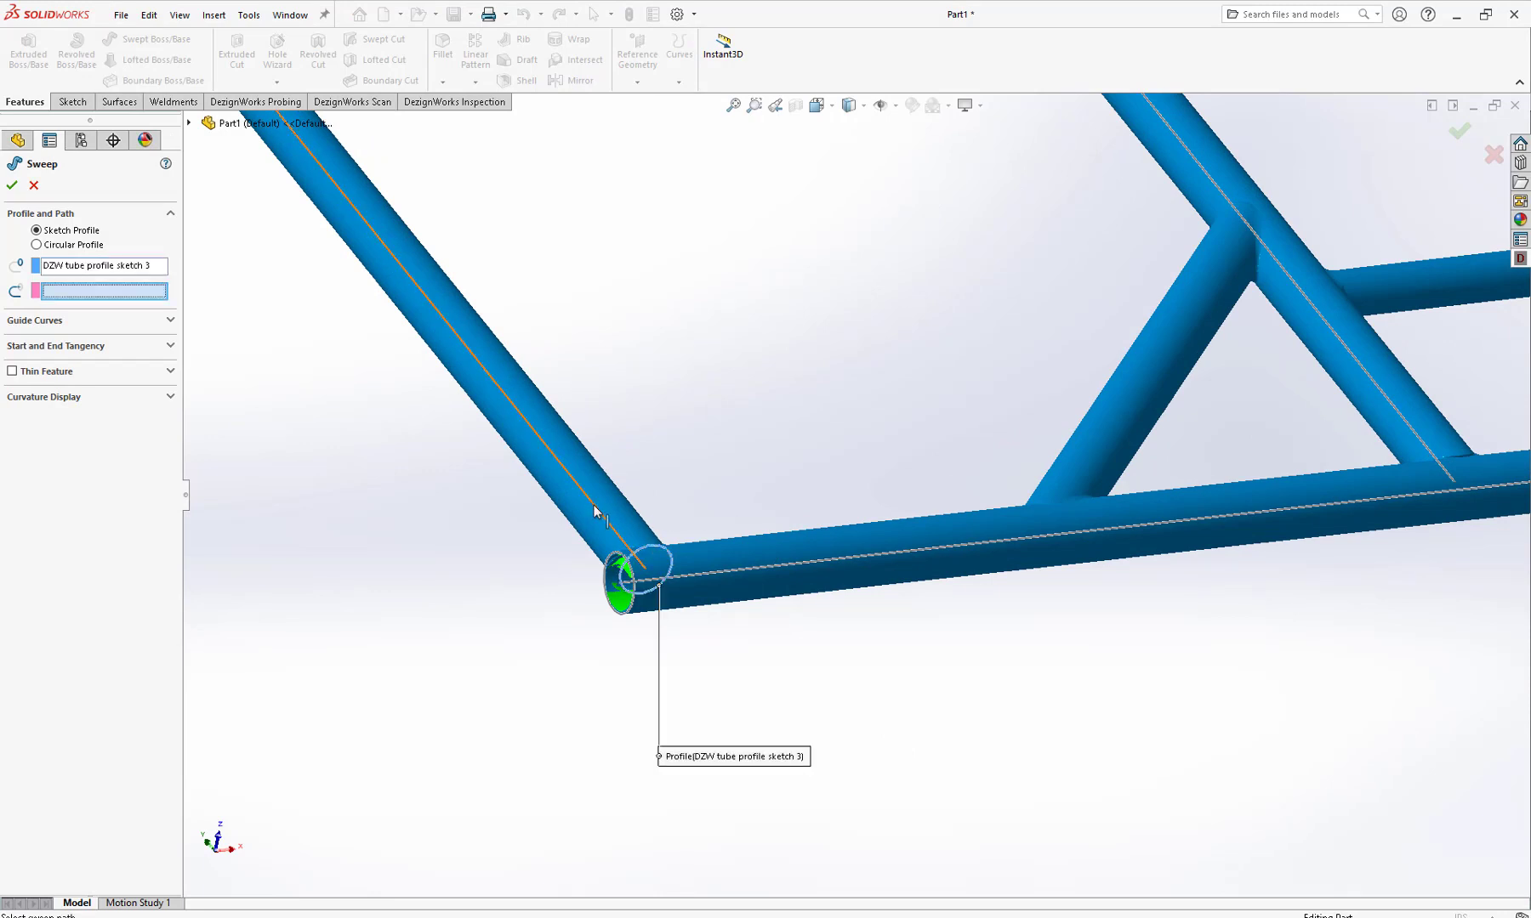
click(594, 506)
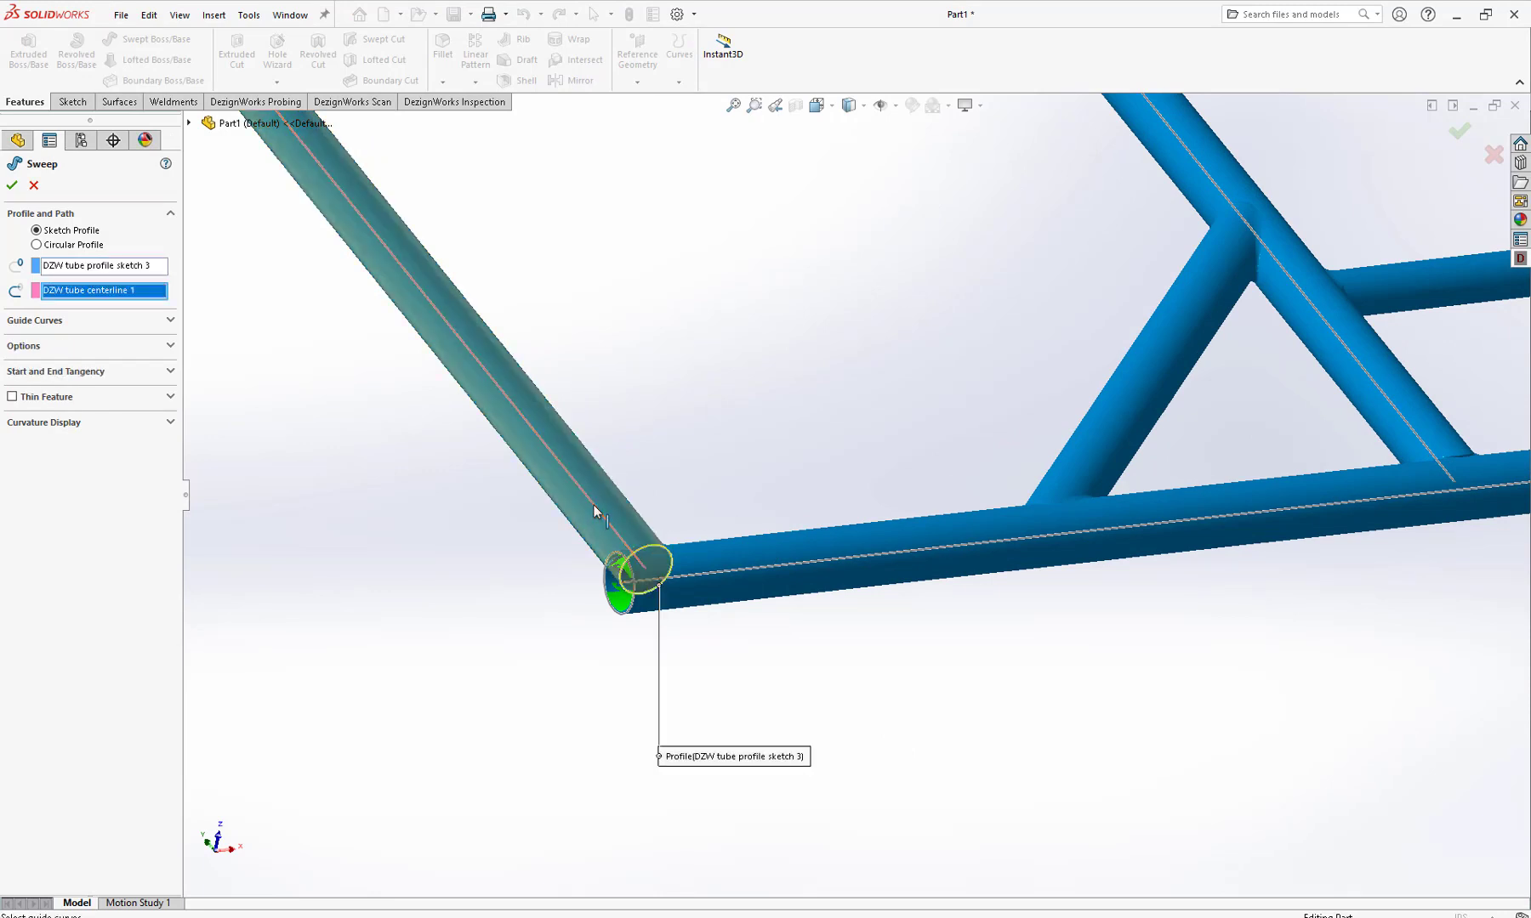
right_click(692, 482)
click(726, 612)
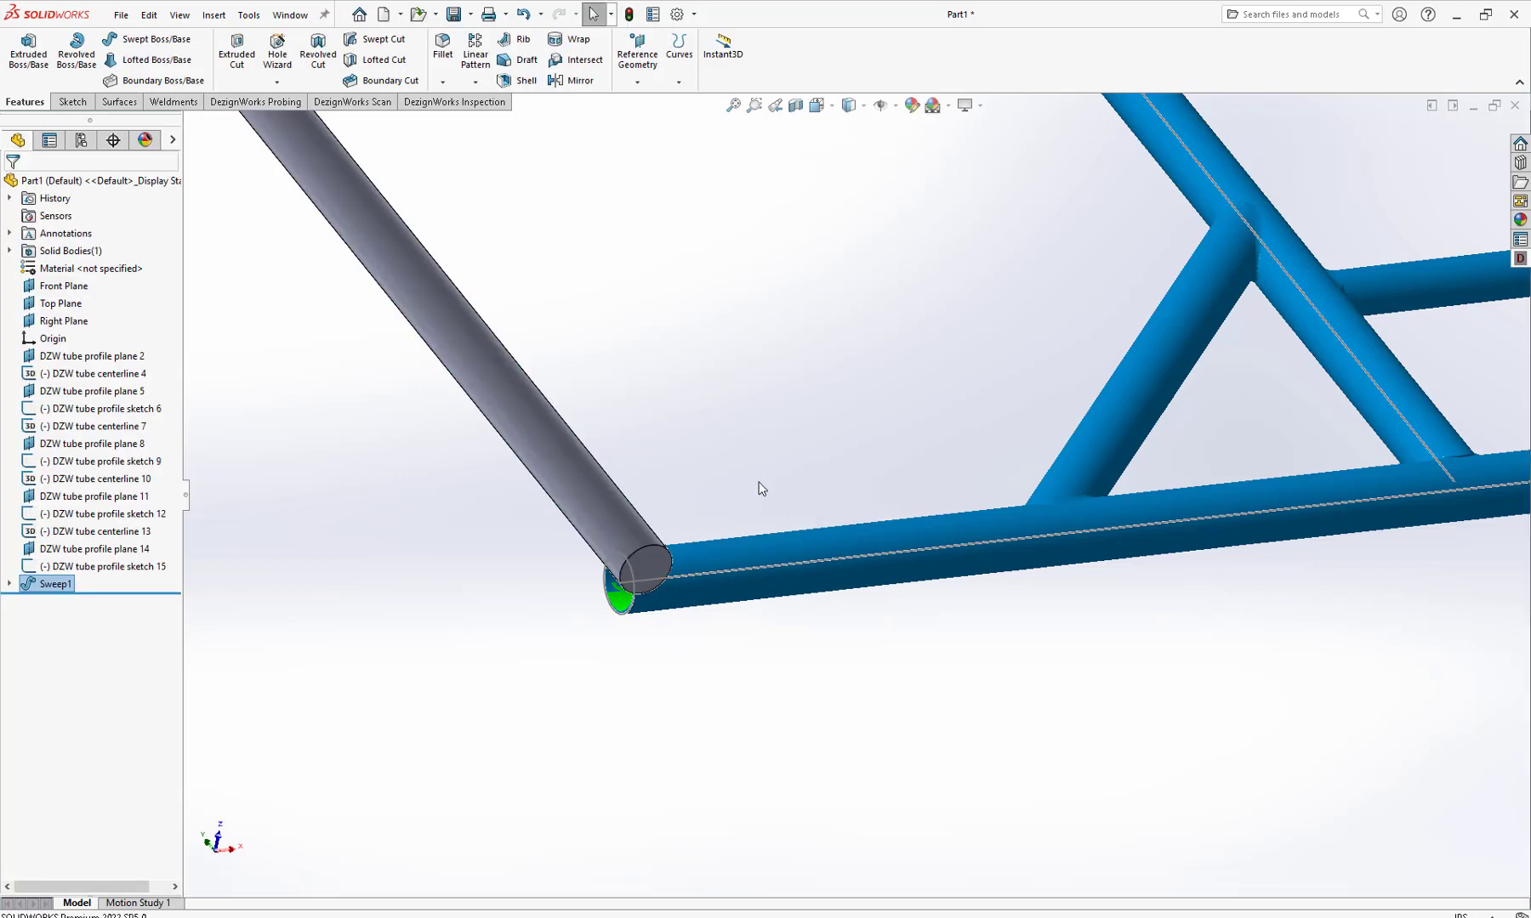
Sweep DZW tube profile sketch 6 along DZW tube centerline 4 to model the long straight crossbar
middle_drag(759, 485, 799, 376)
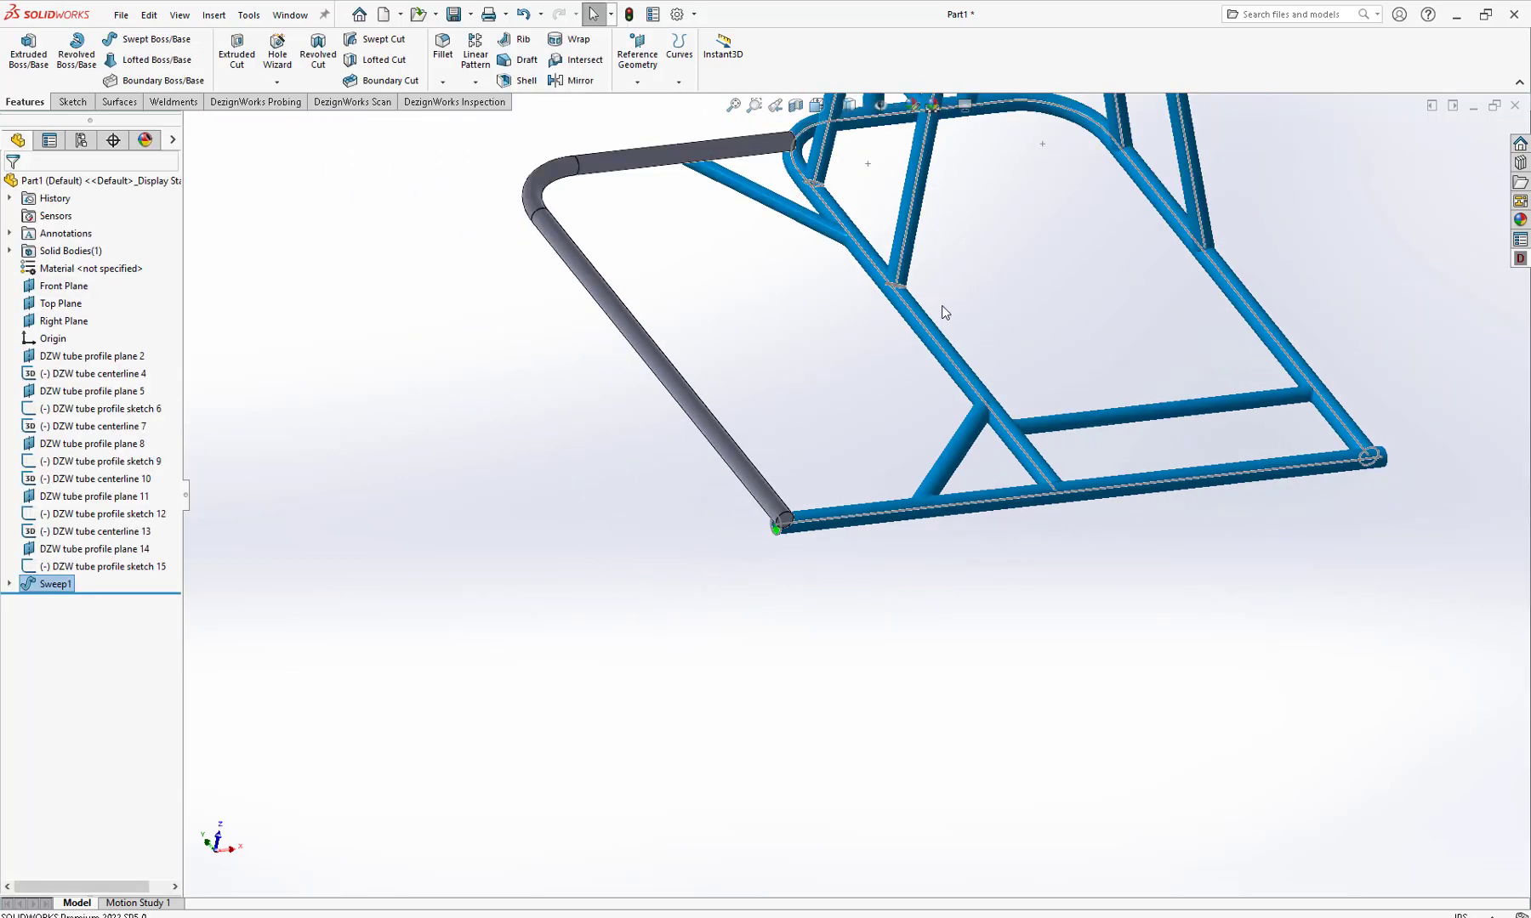
scroll(944, 313, down, 3)
middle_drag(855, 481, 774, 440)
right_click(774, 440)
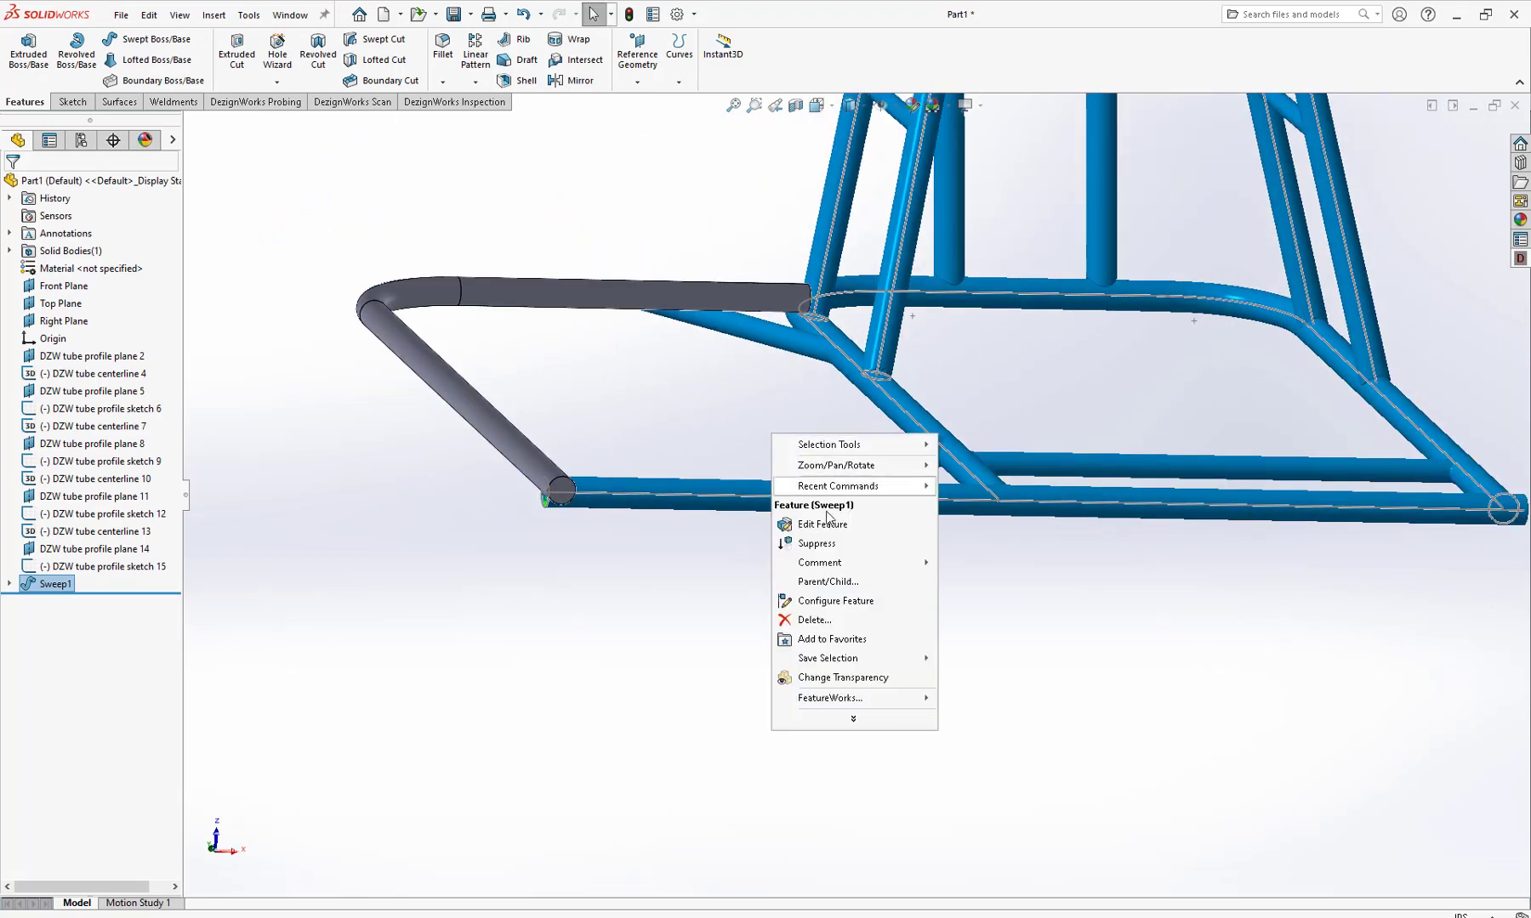
mouse_move(861, 491)
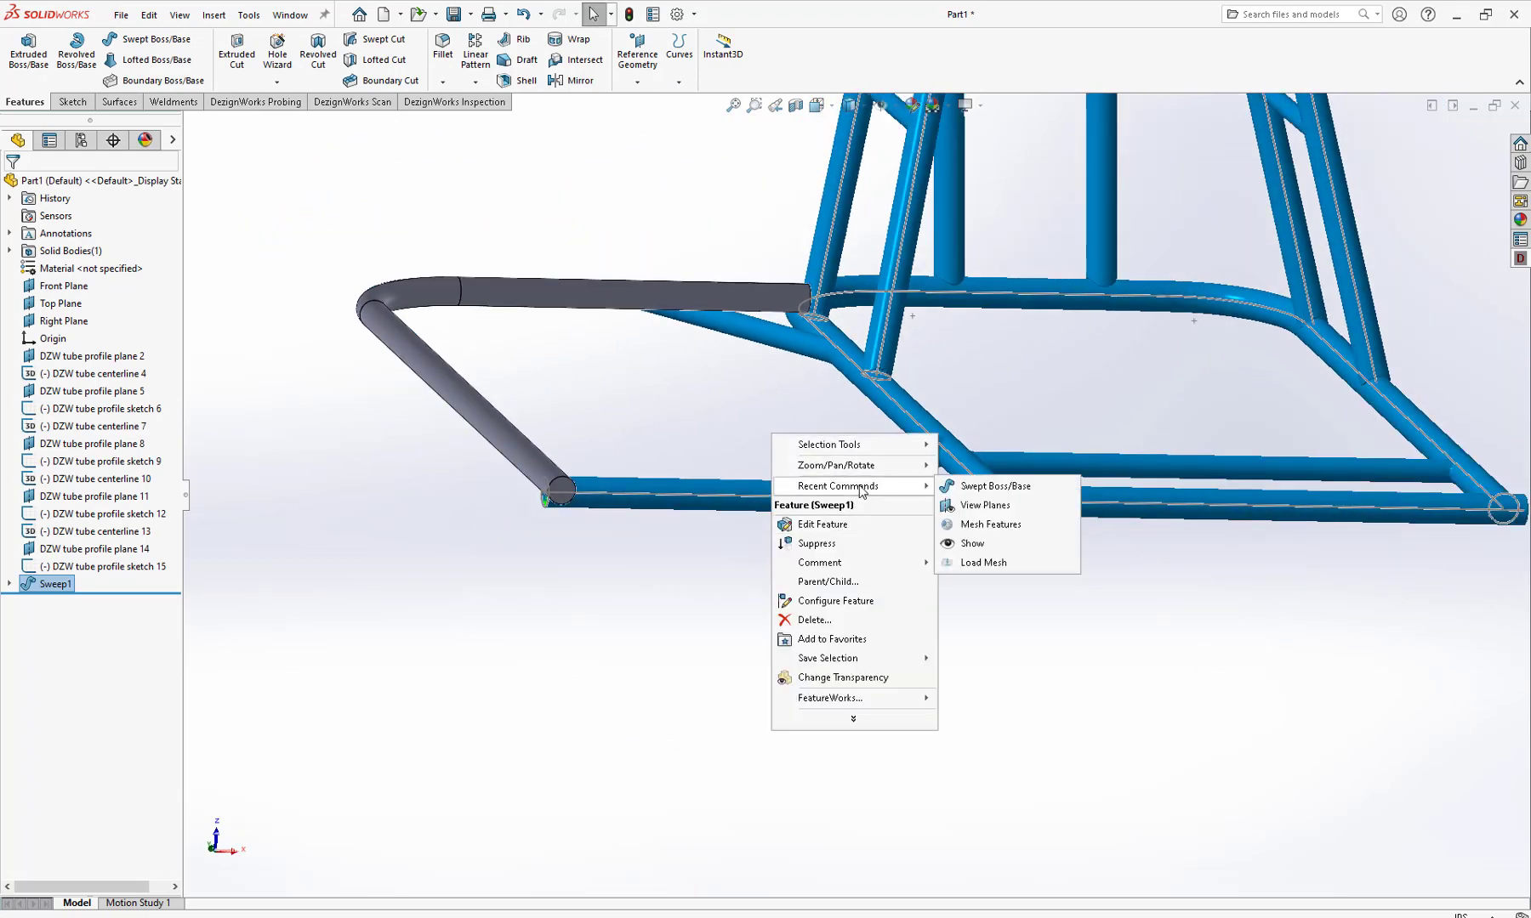
click(970, 486)
scroll(591, 512, down, 5)
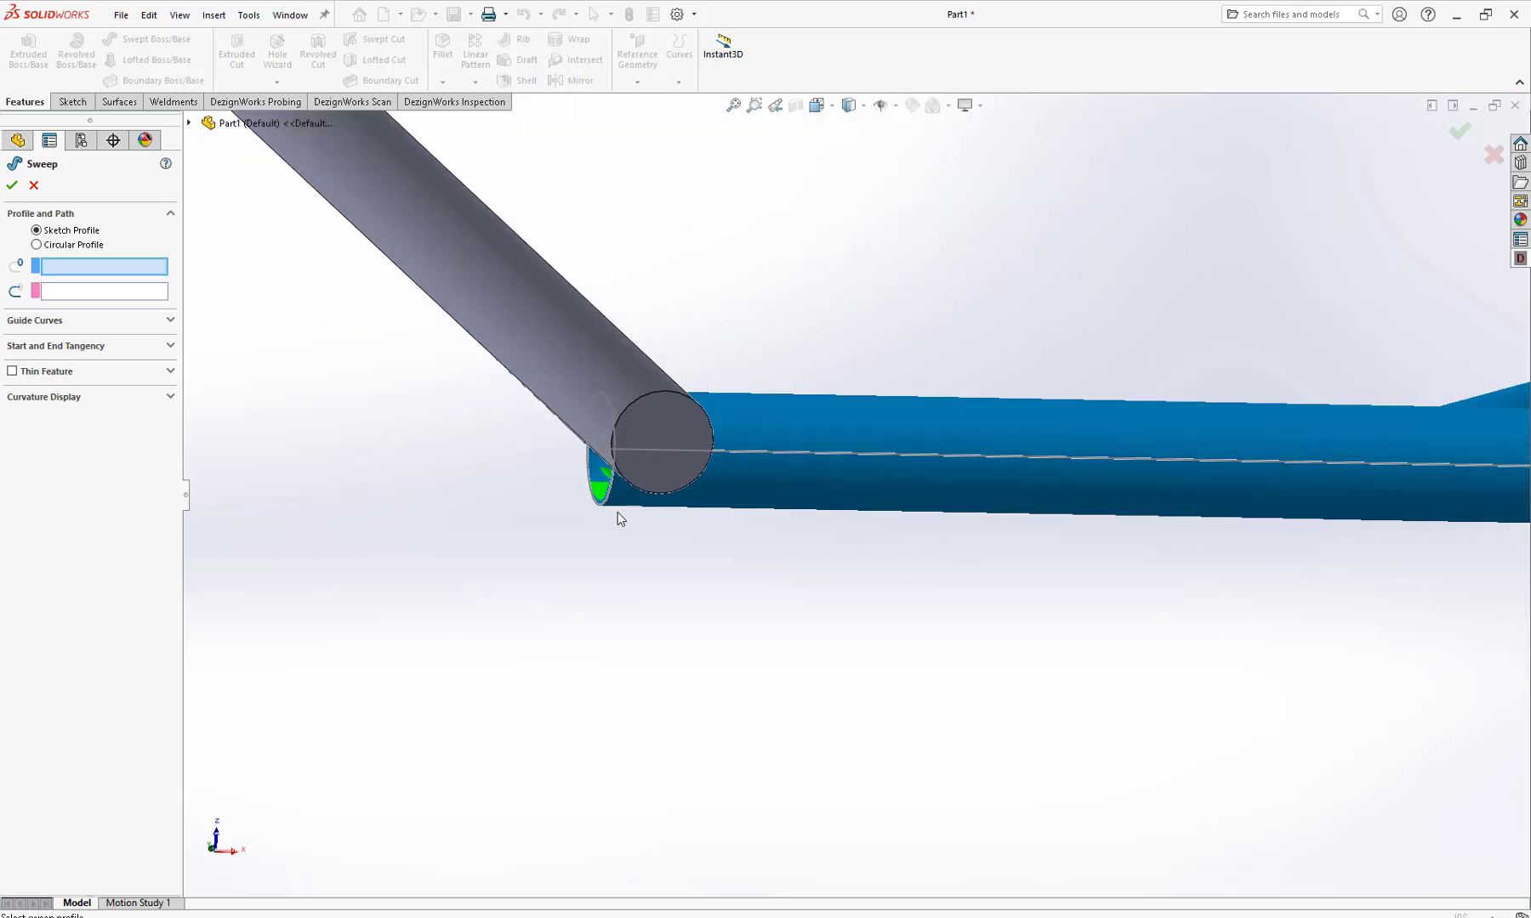
click(640, 468)
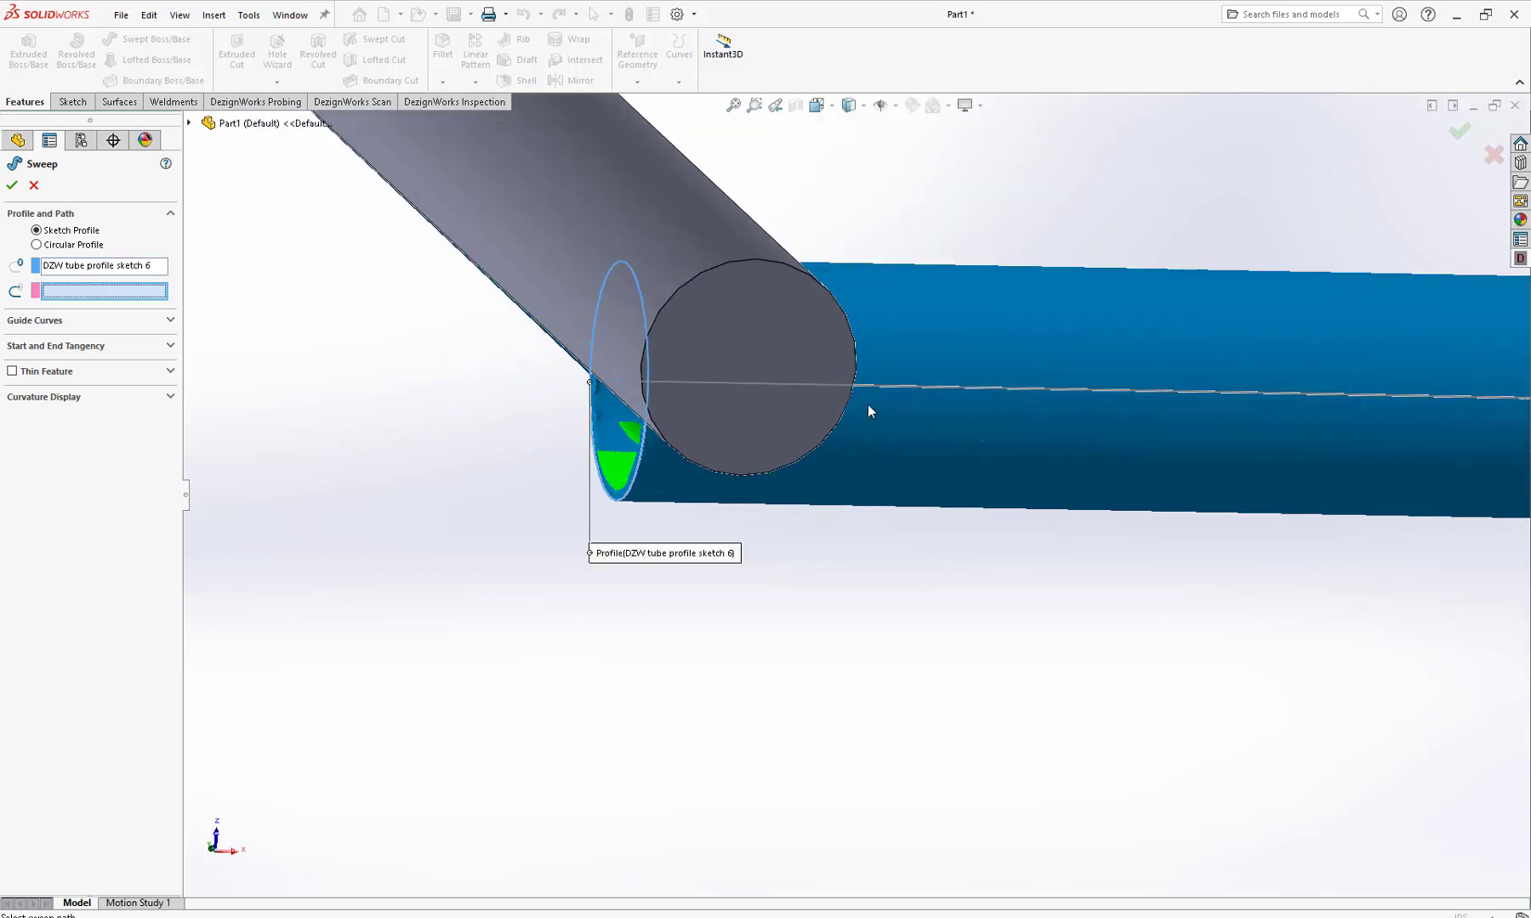
click(916, 386)
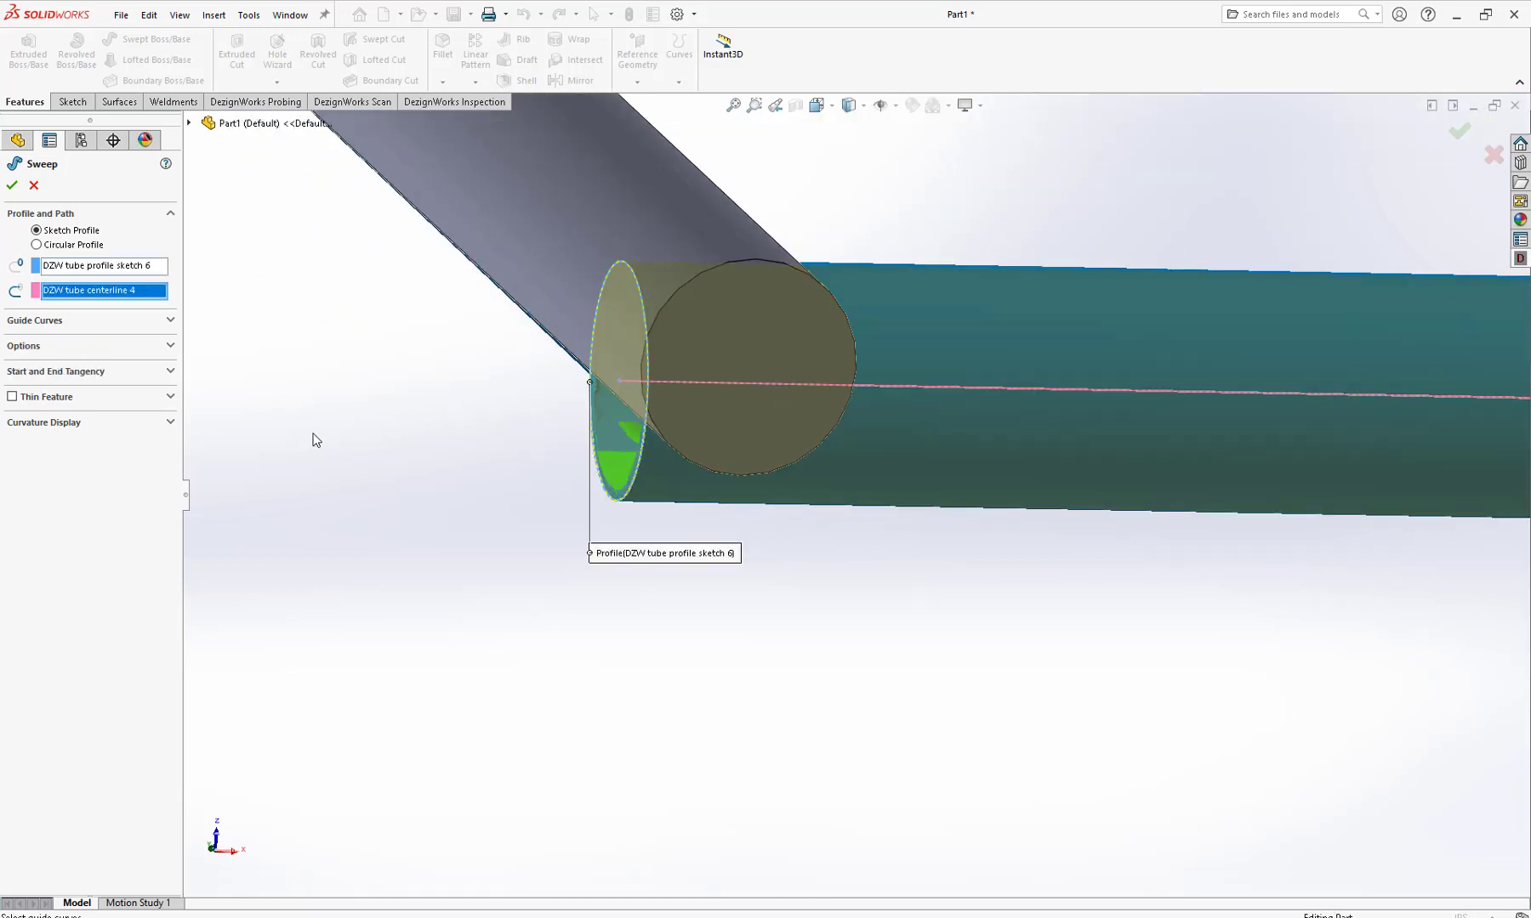
right_click(314, 440)
click(379, 567)
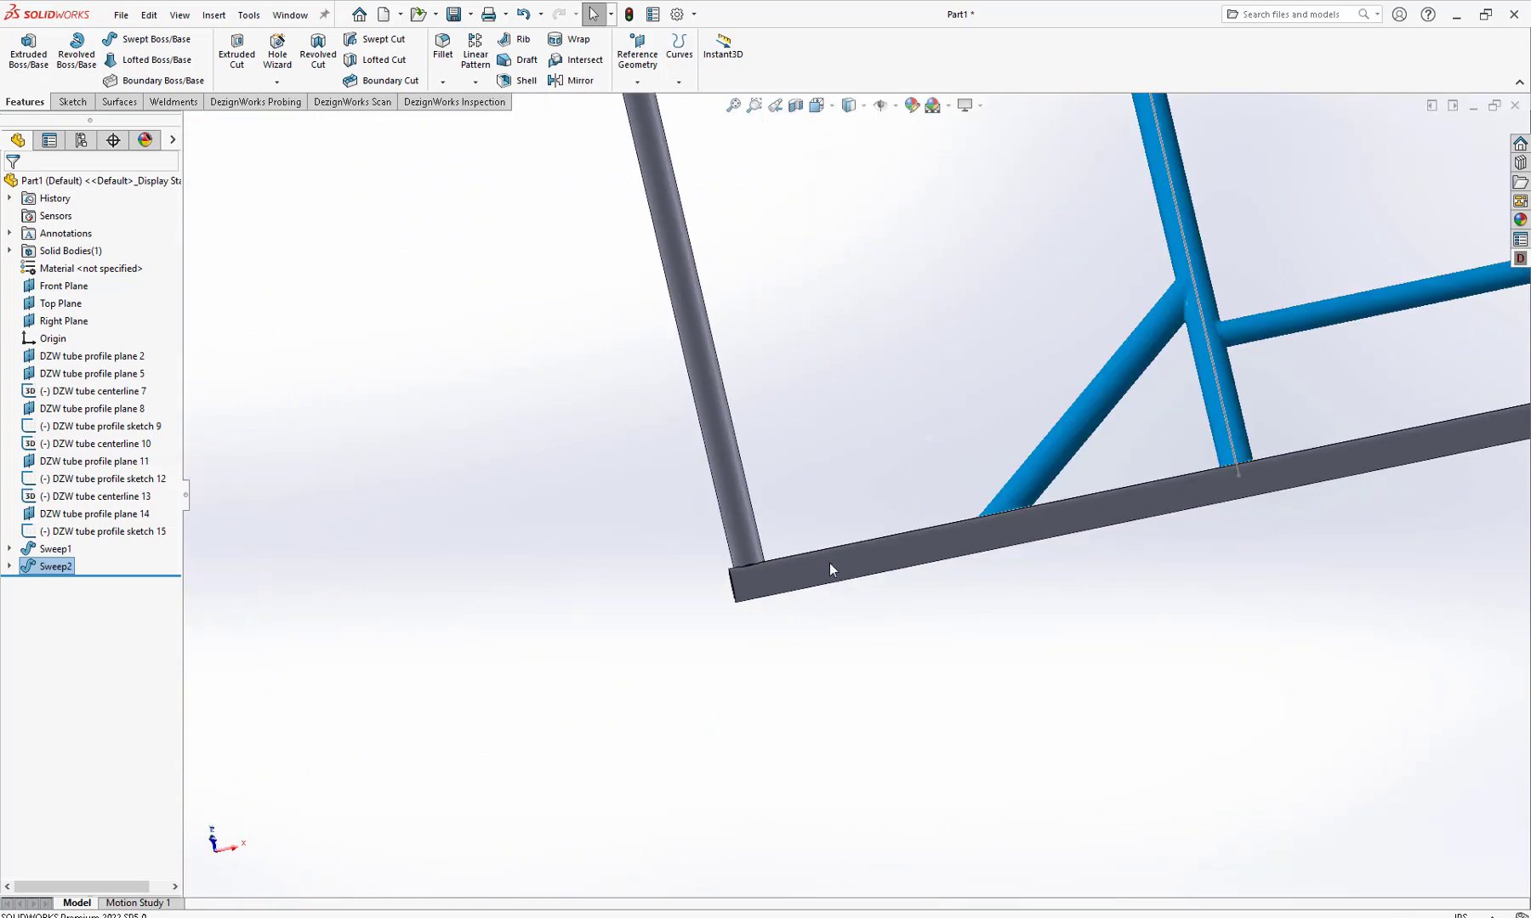
Sweep DZW tube profile sketch 9 along DZW tube centerline 7 to model the U-shaped base tube
middle_drag(793, 610, 769, 505)
scroll(849, 504, up, 3)
scroll(1097, 397, down, 4)
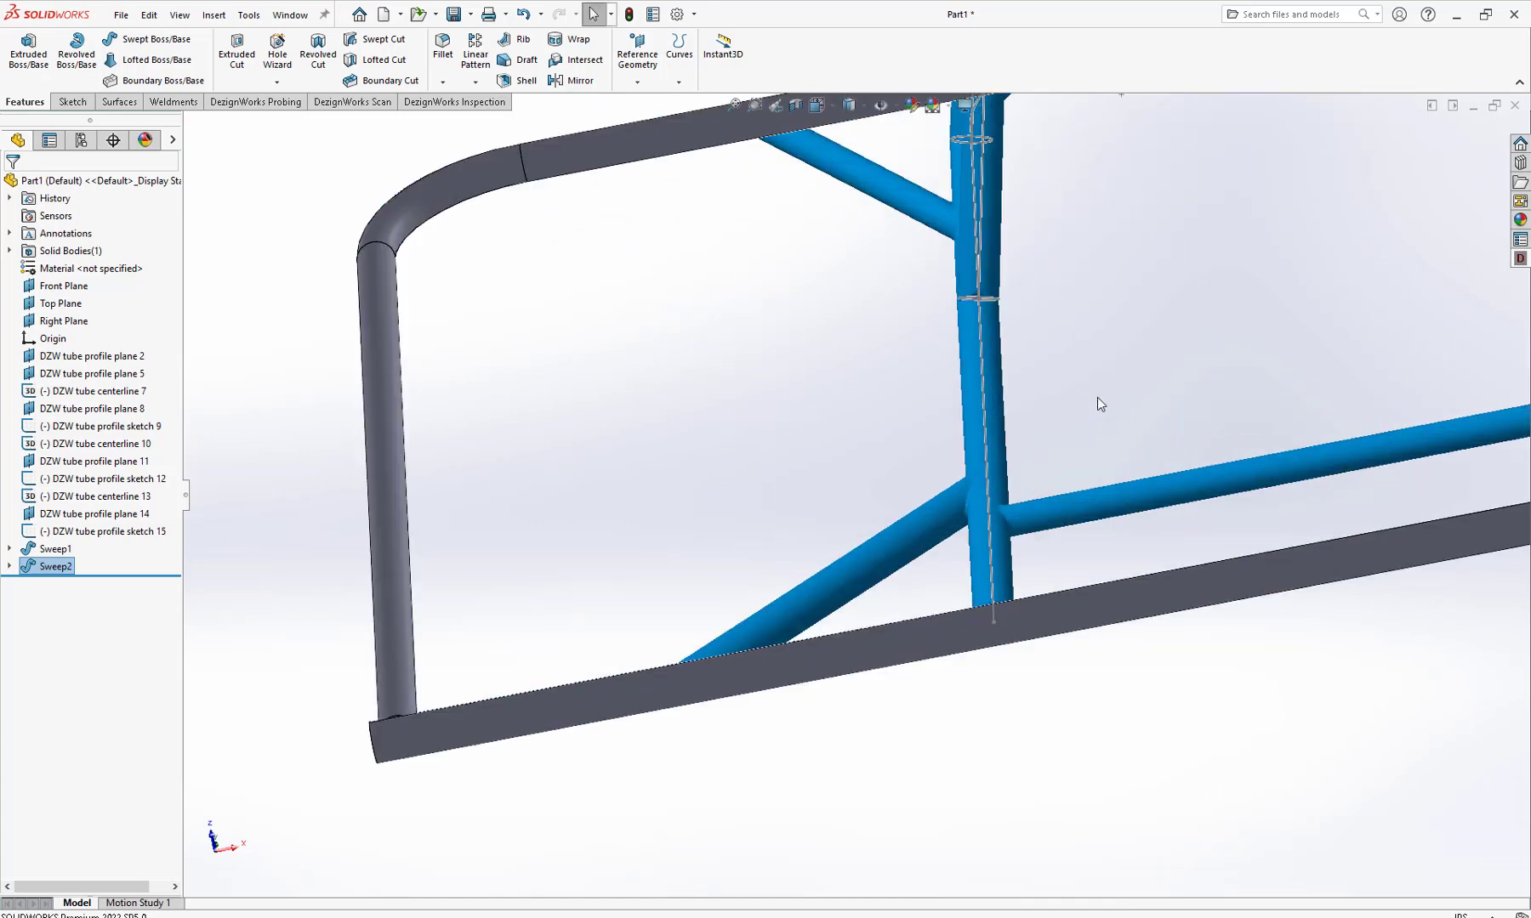
scroll(1097, 397, up, 1)
middle_drag(1097, 397, 1135, 361)
right_click(1141, 351)
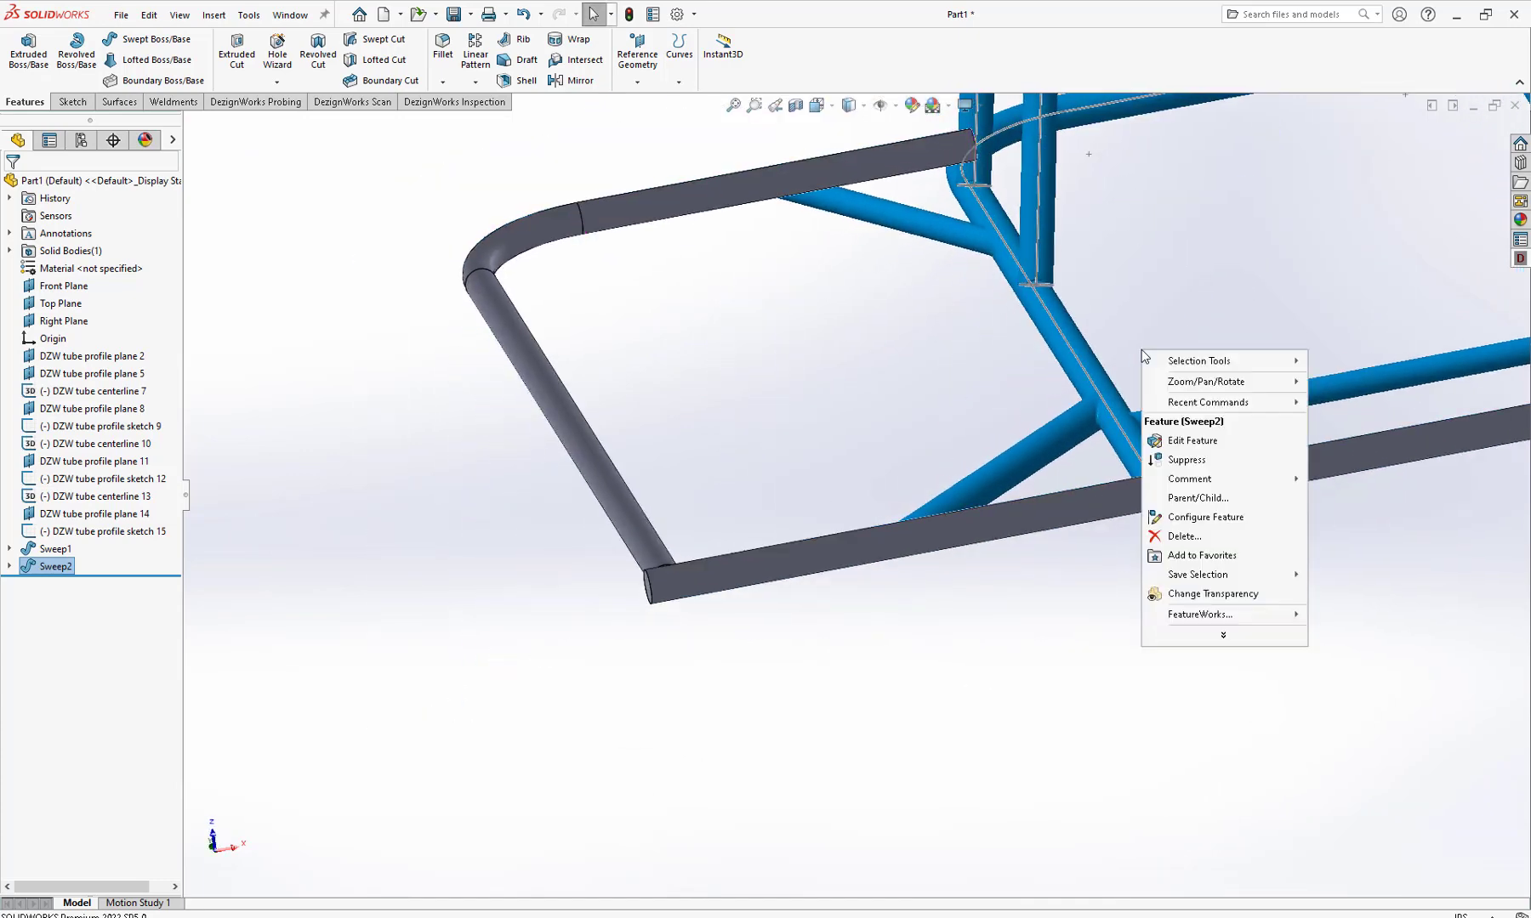
mouse_move(1233, 405)
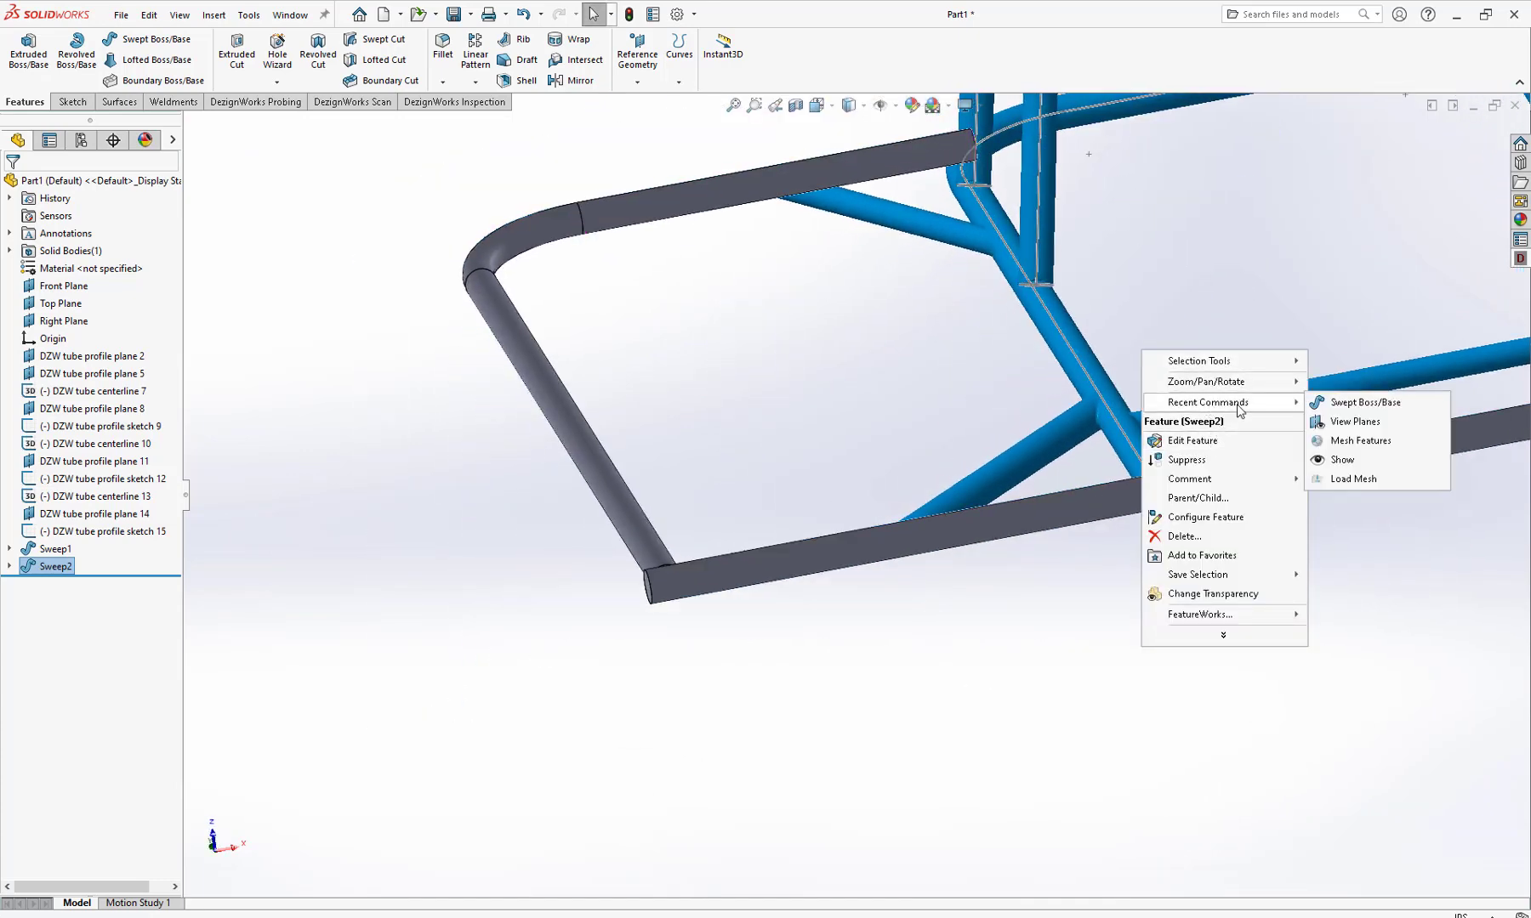
click(1340, 407)
scroll(1276, 421, up, 4)
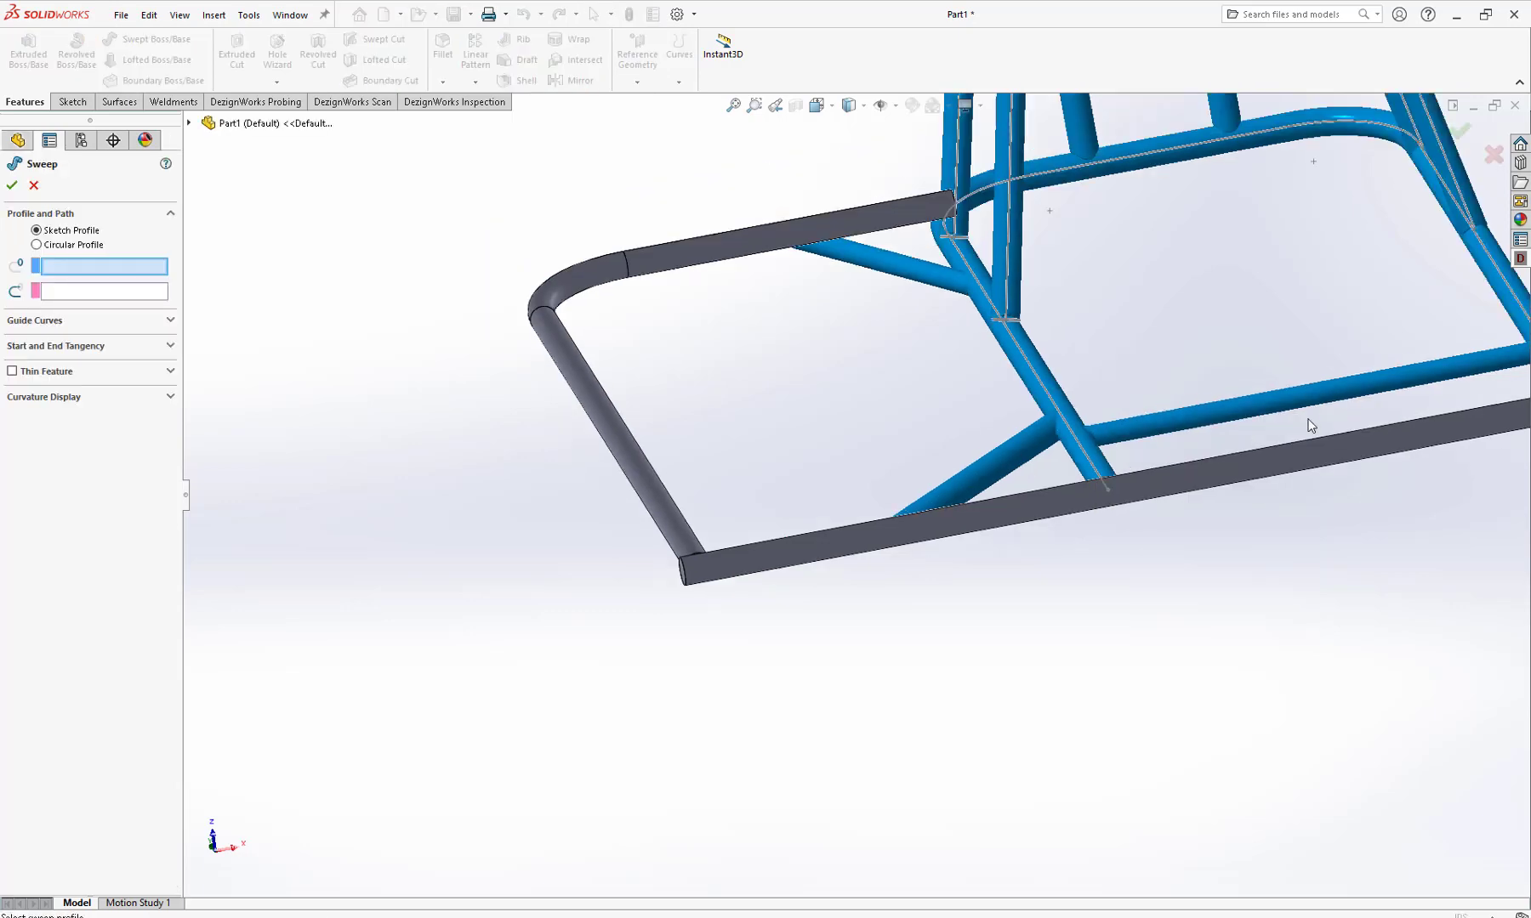
scroll(1213, 442, down, 8)
scroll(1130, 471, down, 2)
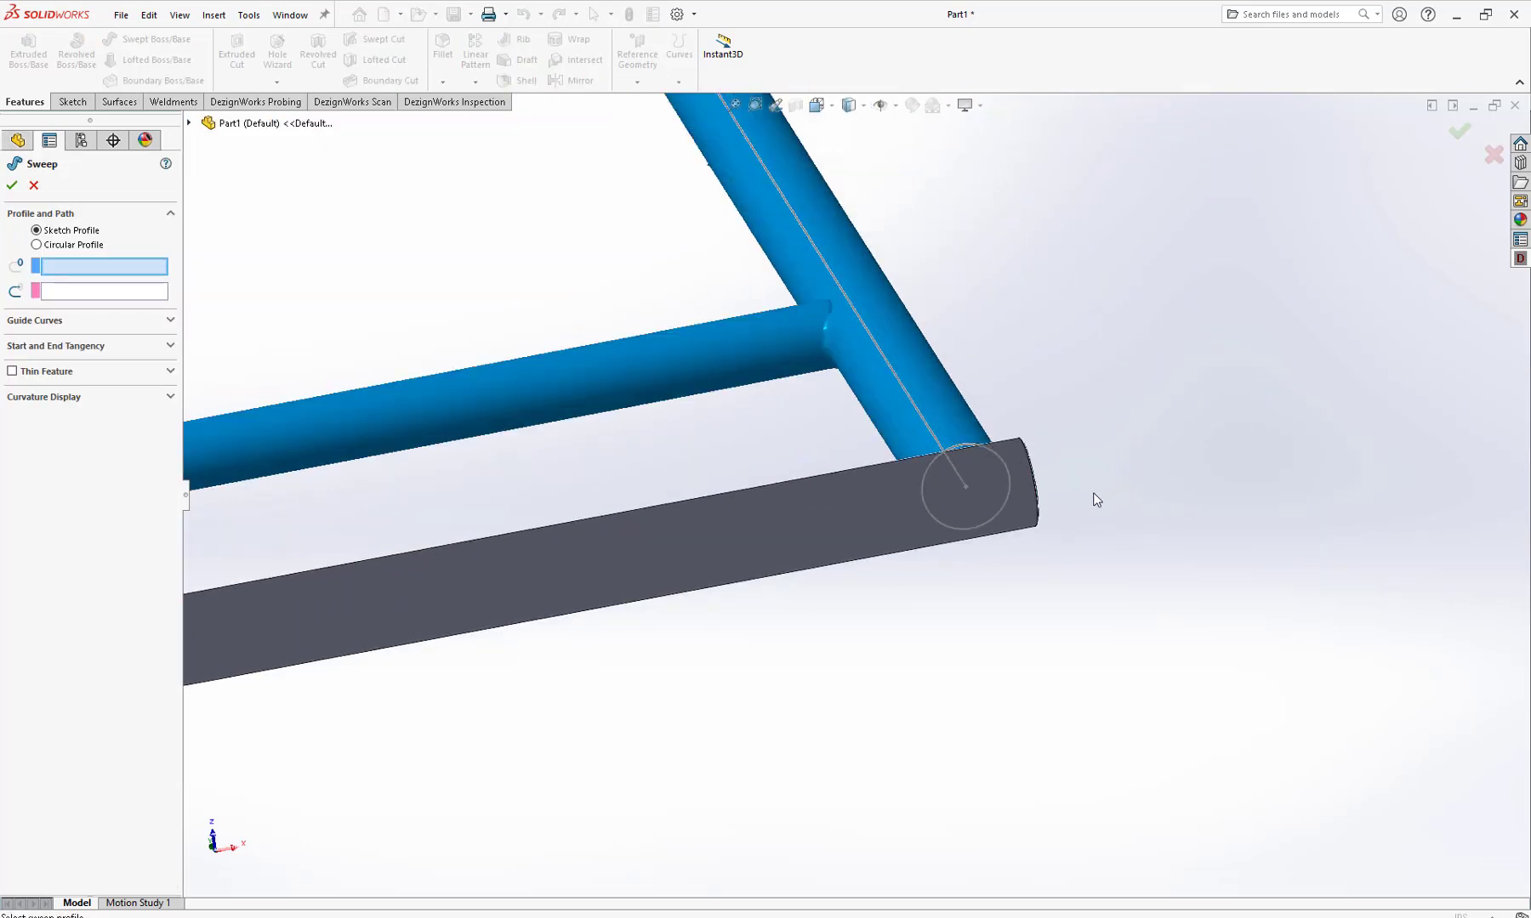
click(933, 516)
click(920, 413)
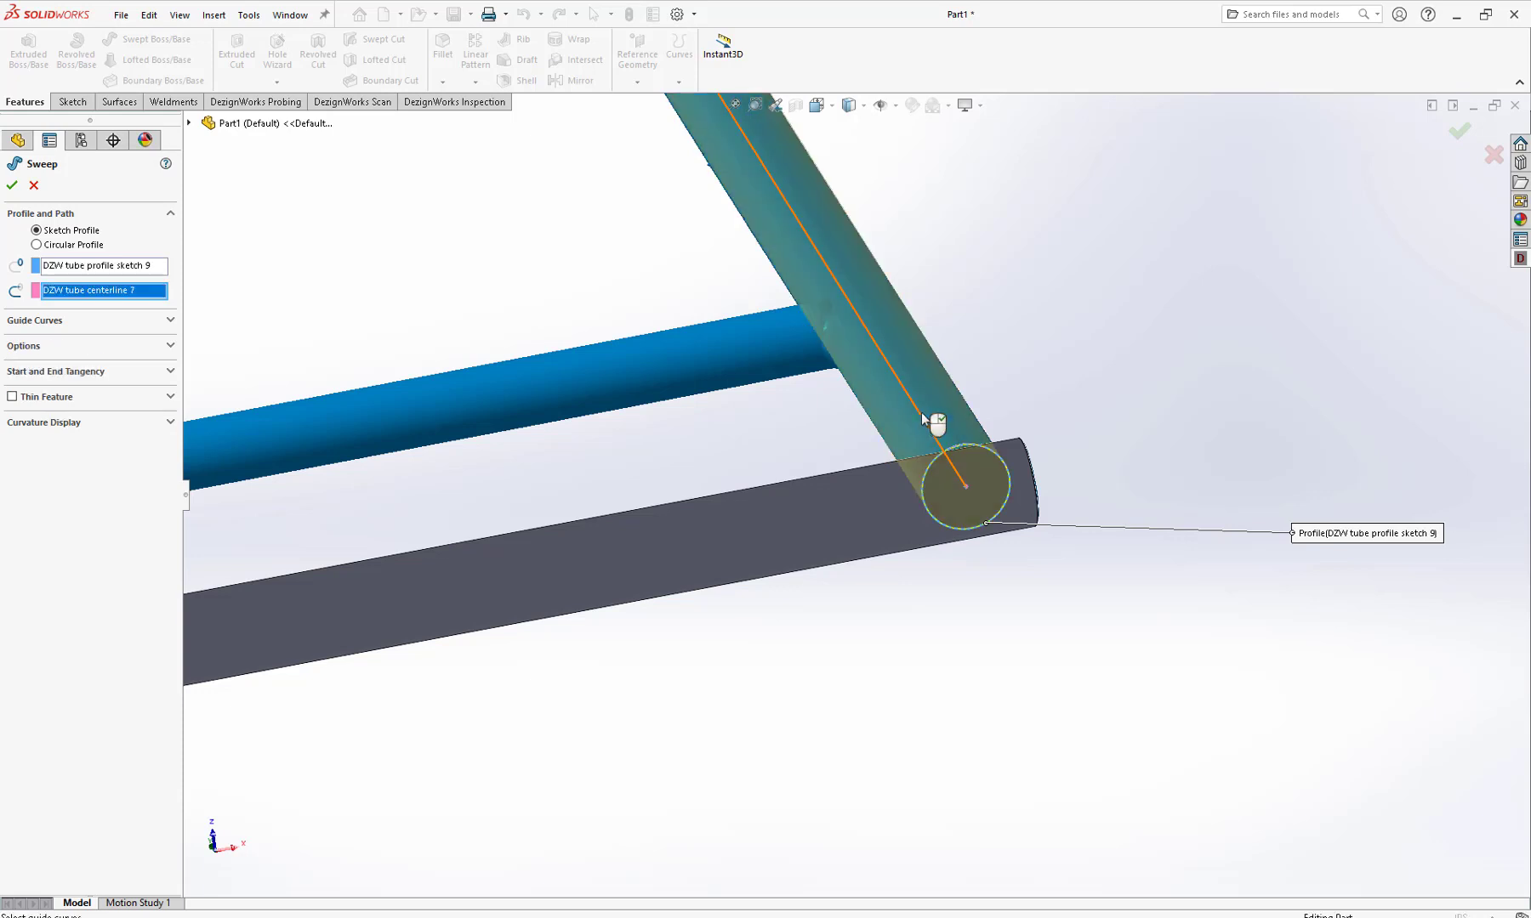
right_click(1055, 385)
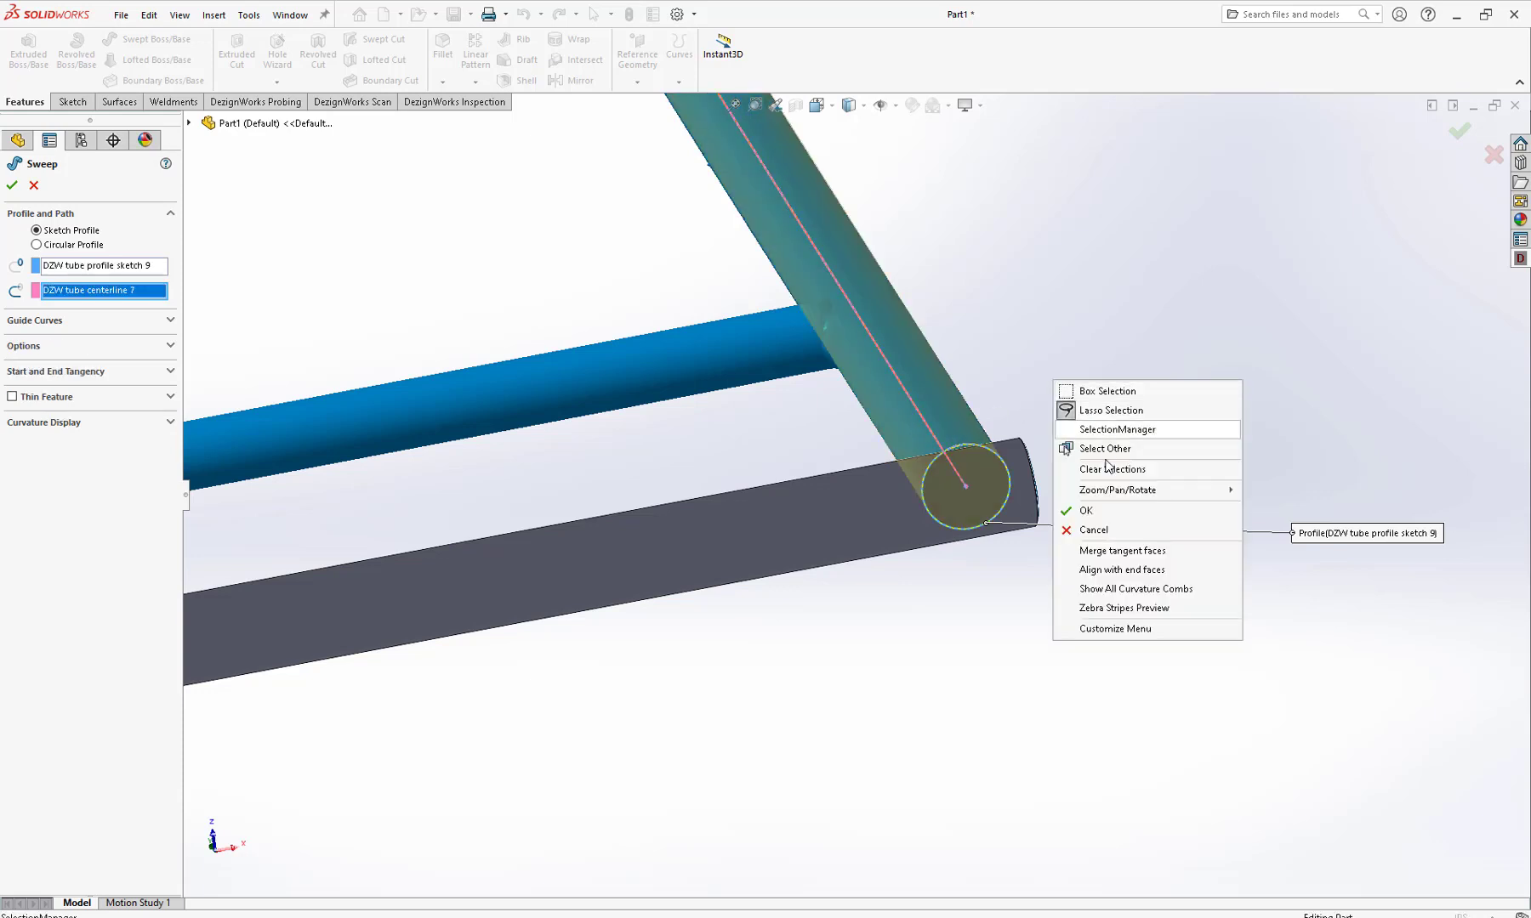
click(1092, 506)
Sweep DZW tube profile sketch 12 along DZW tube centerline 10 to model the cage hoop nearer the straight crossbar
middle_drag(756, 356, 736, 400)
scroll(736, 358, up, 5)
scroll(737, 401, up, 1)
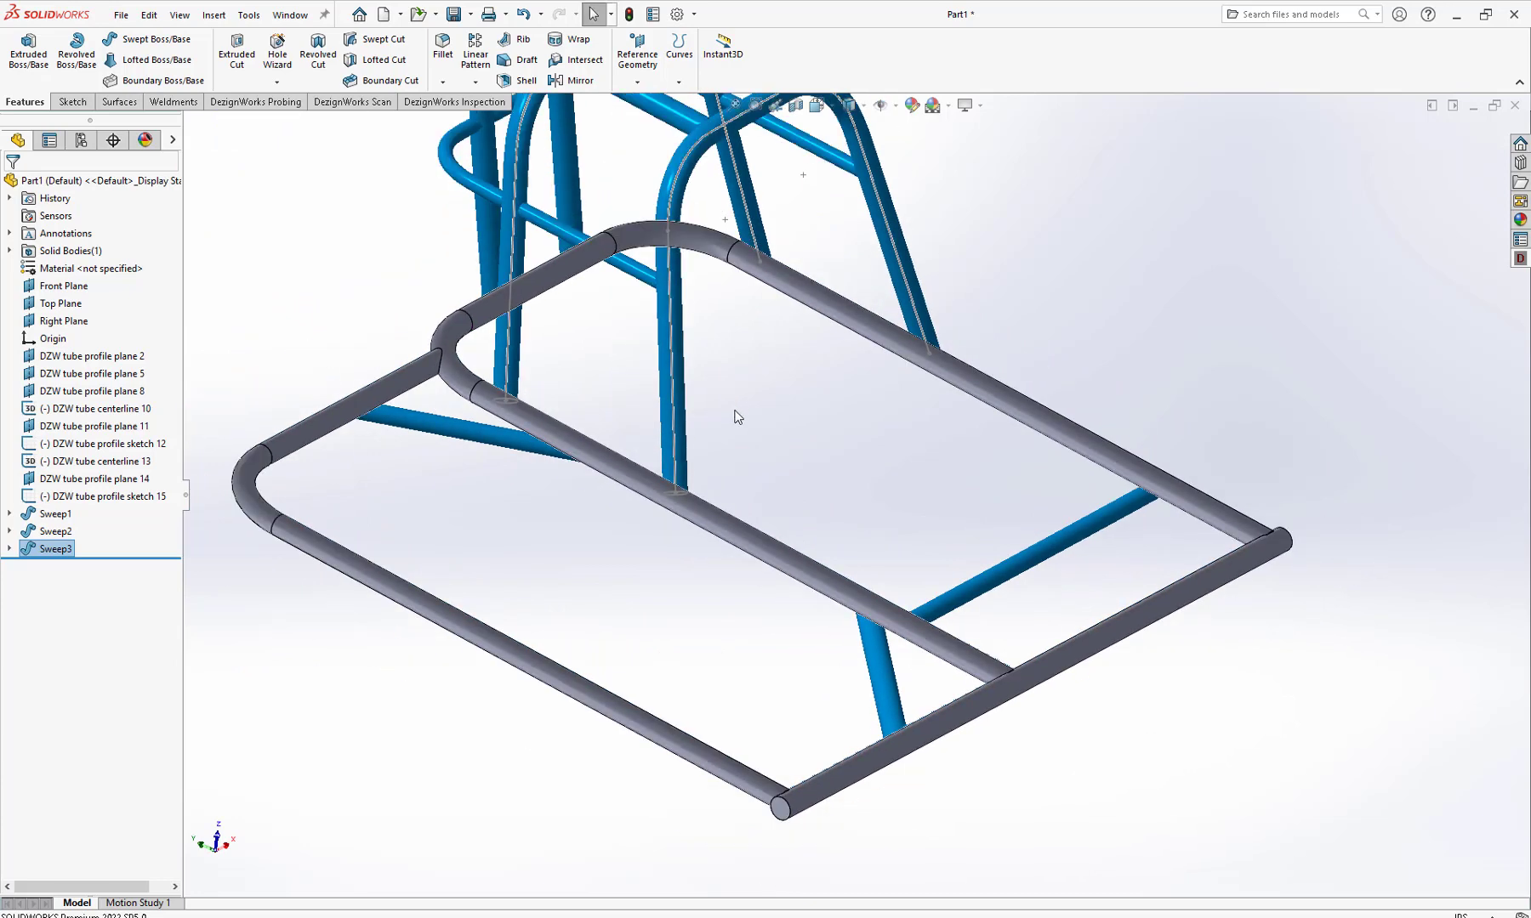
right_click(750, 442)
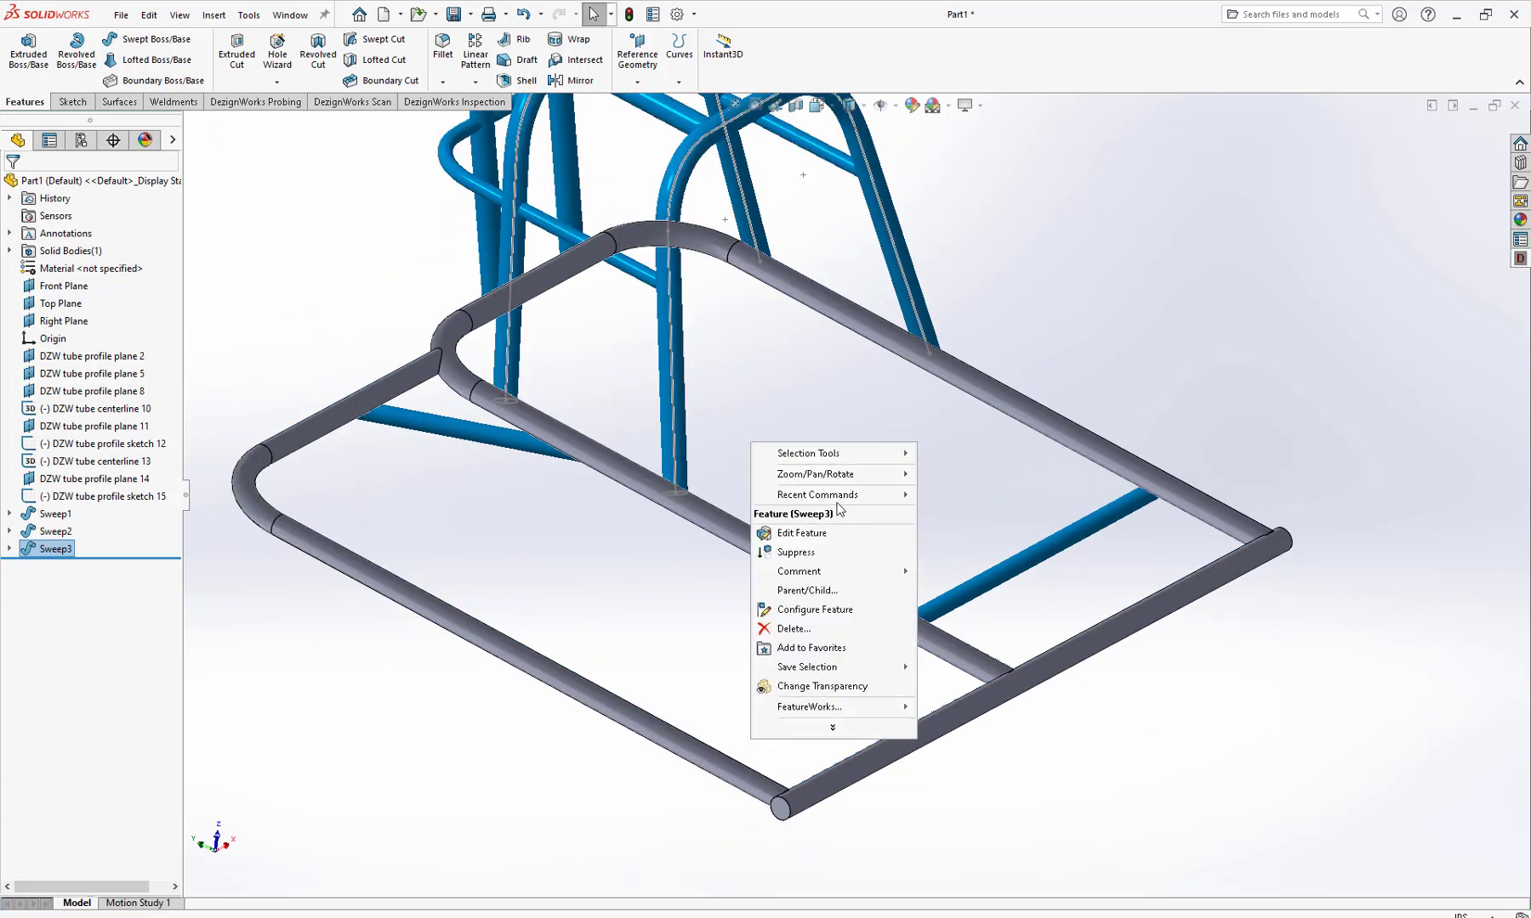
mouse_move(838, 494)
click(961, 495)
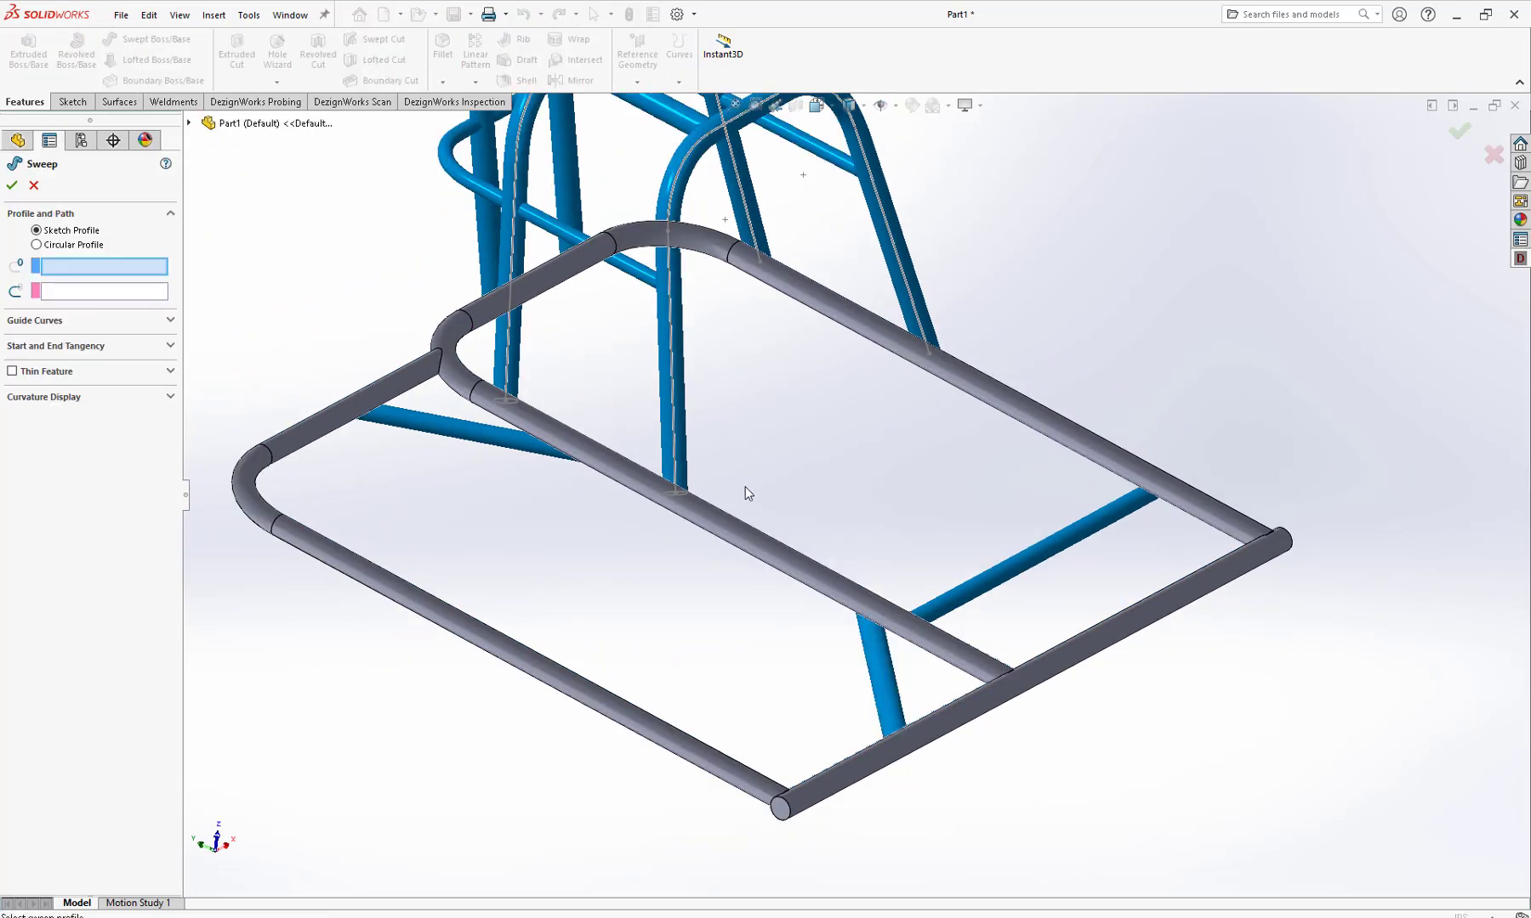
scroll(693, 497, down, 3)
click(650, 501)
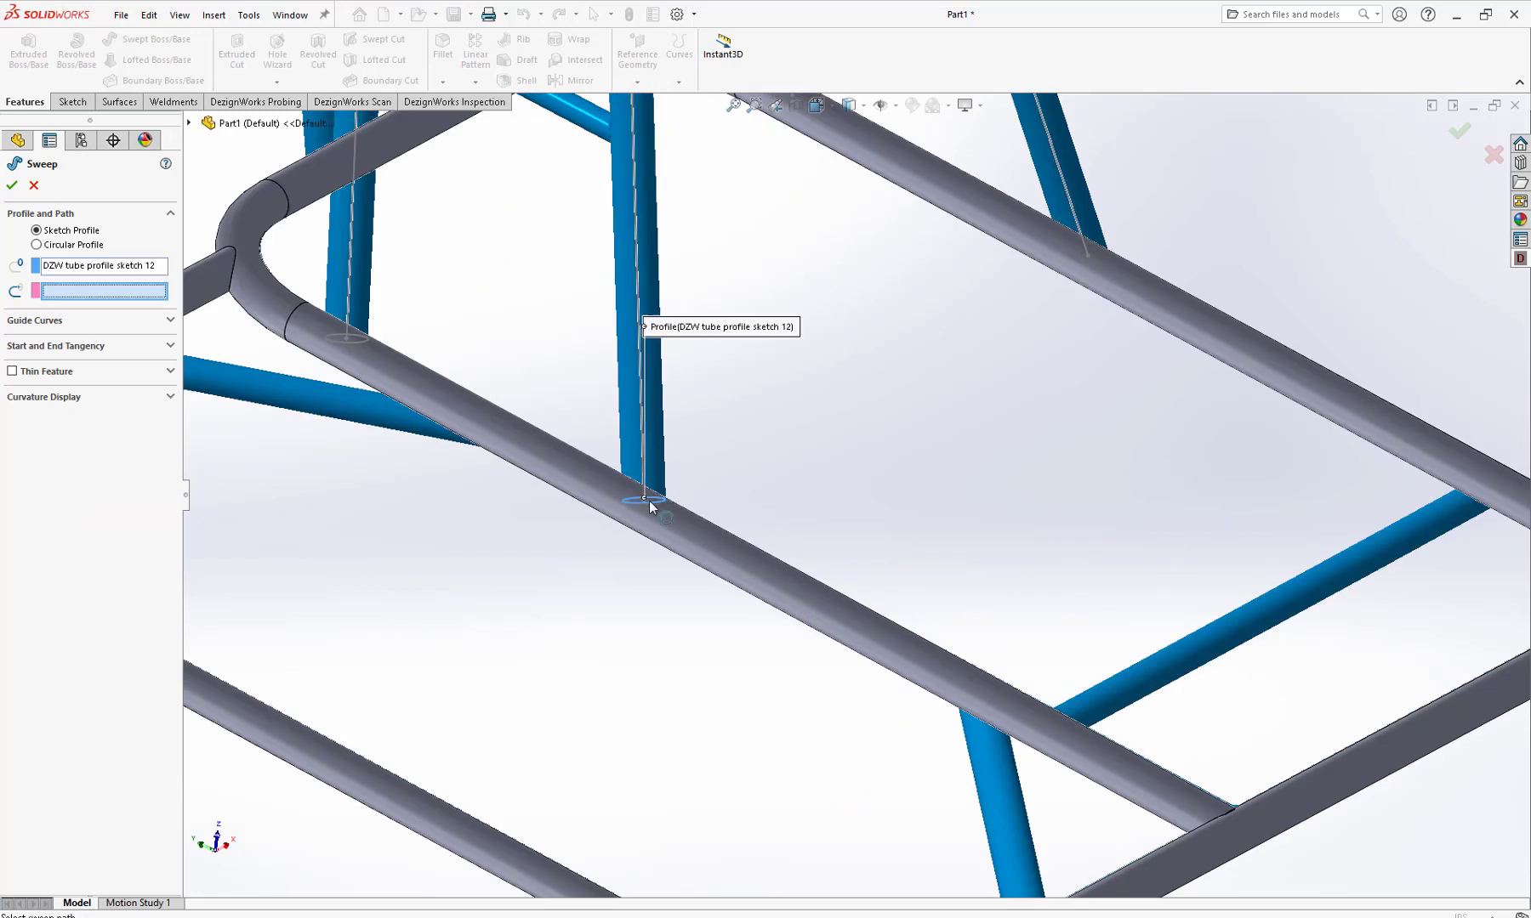
click(642, 451)
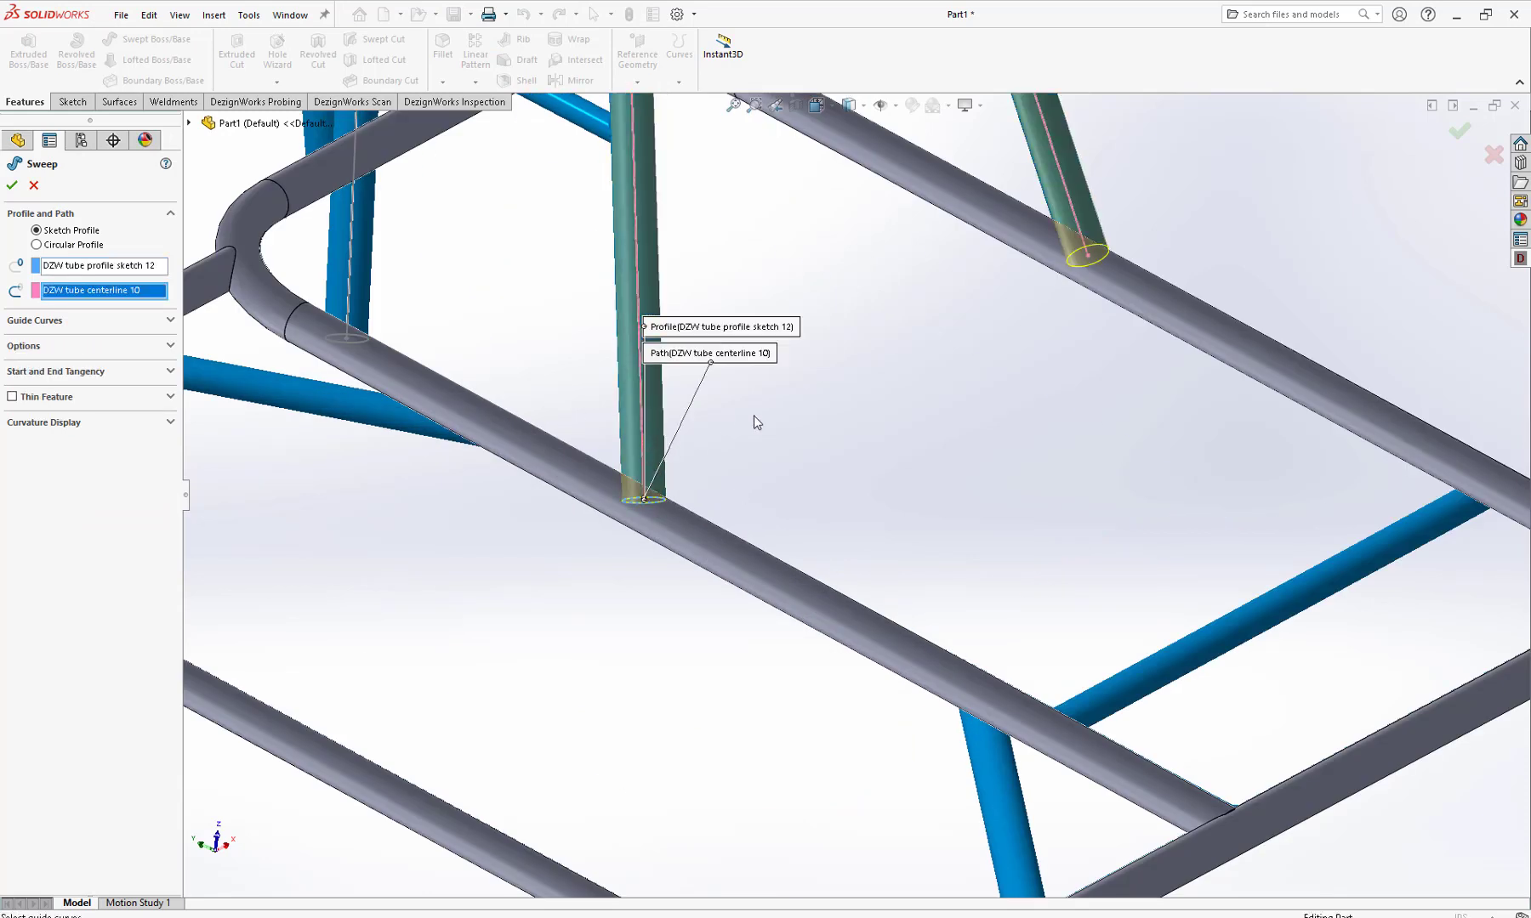
right_click(806, 415)
click(840, 544)
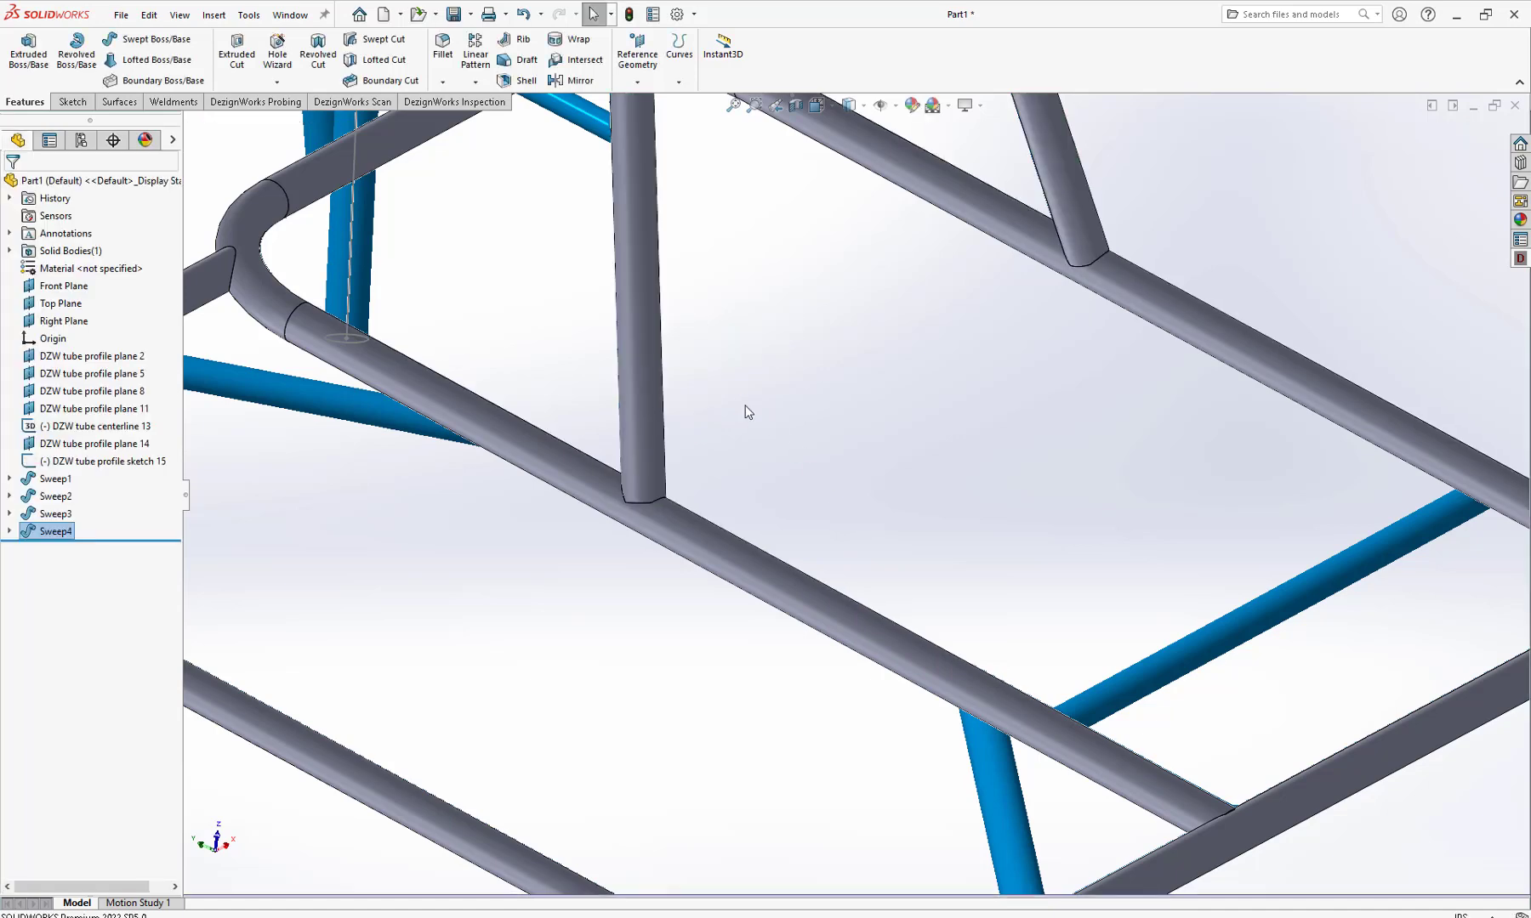
Sweep DZW tube profile sketch 15 along DZW tube centerline 13 to model the second cage hoop, nearer the base tube's closed end
scroll(746, 412, up, 5)
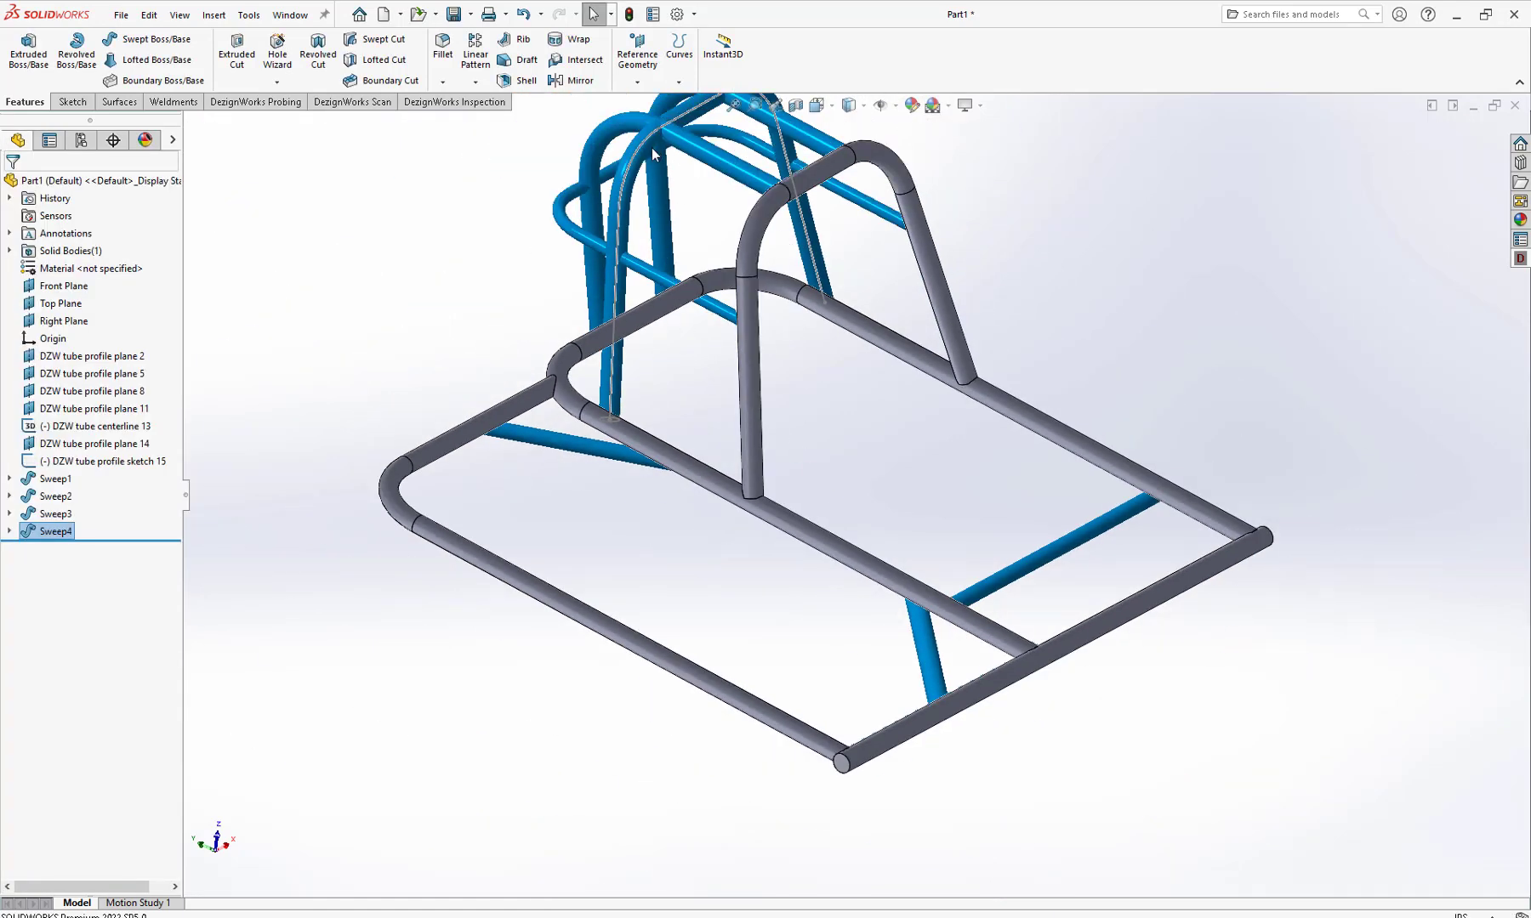
scroll(651, 359, down, 3)
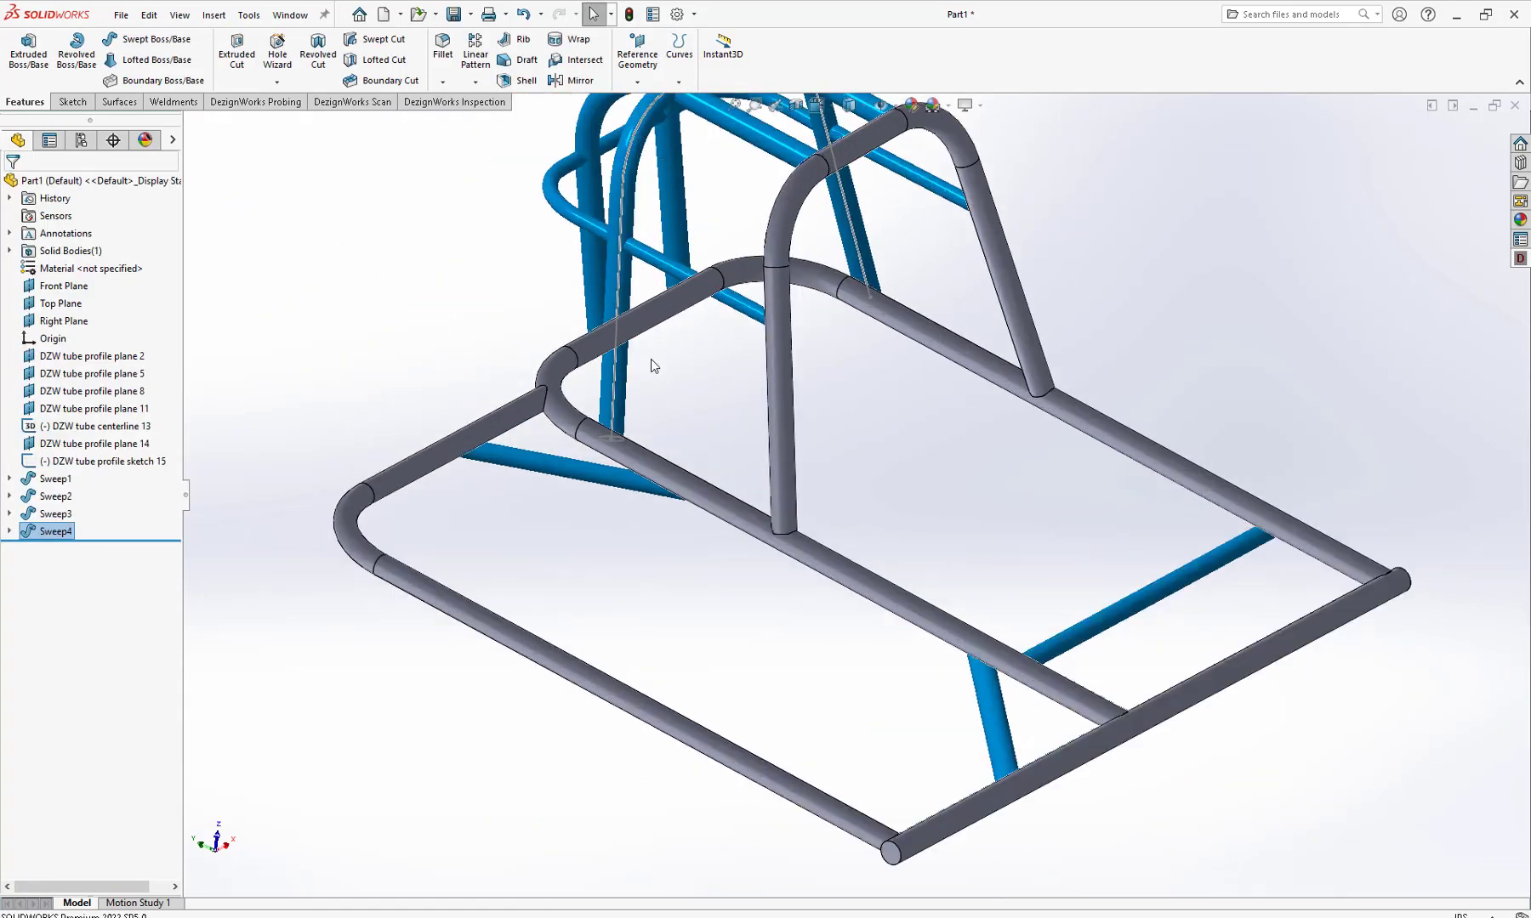
right_click(682, 382)
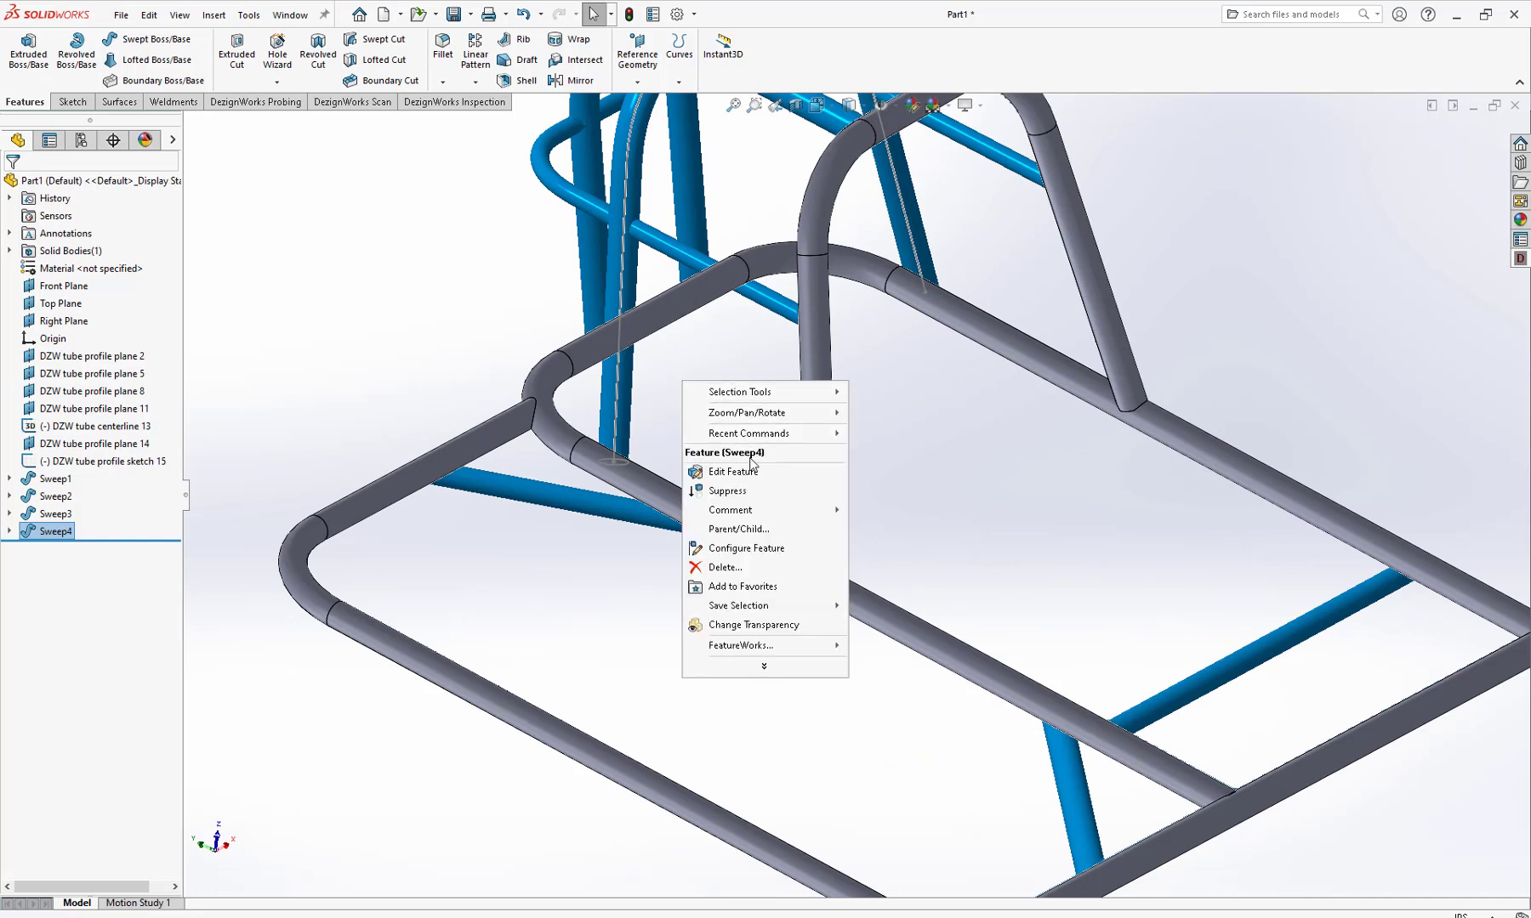
mouse_move(766, 433)
click(889, 434)
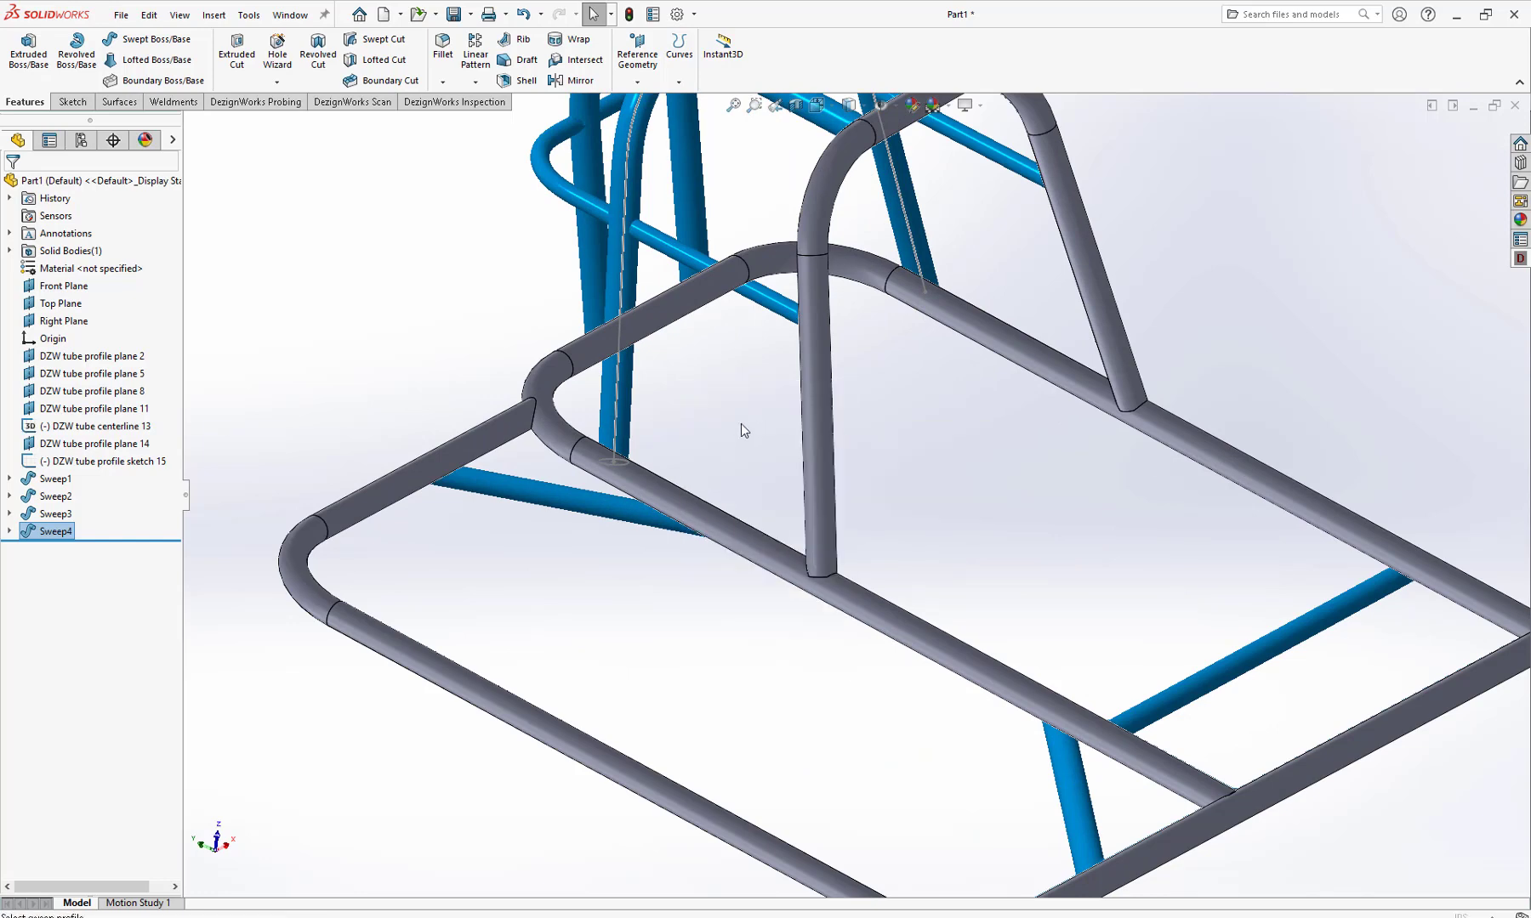
scroll(720, 426, down, 3)
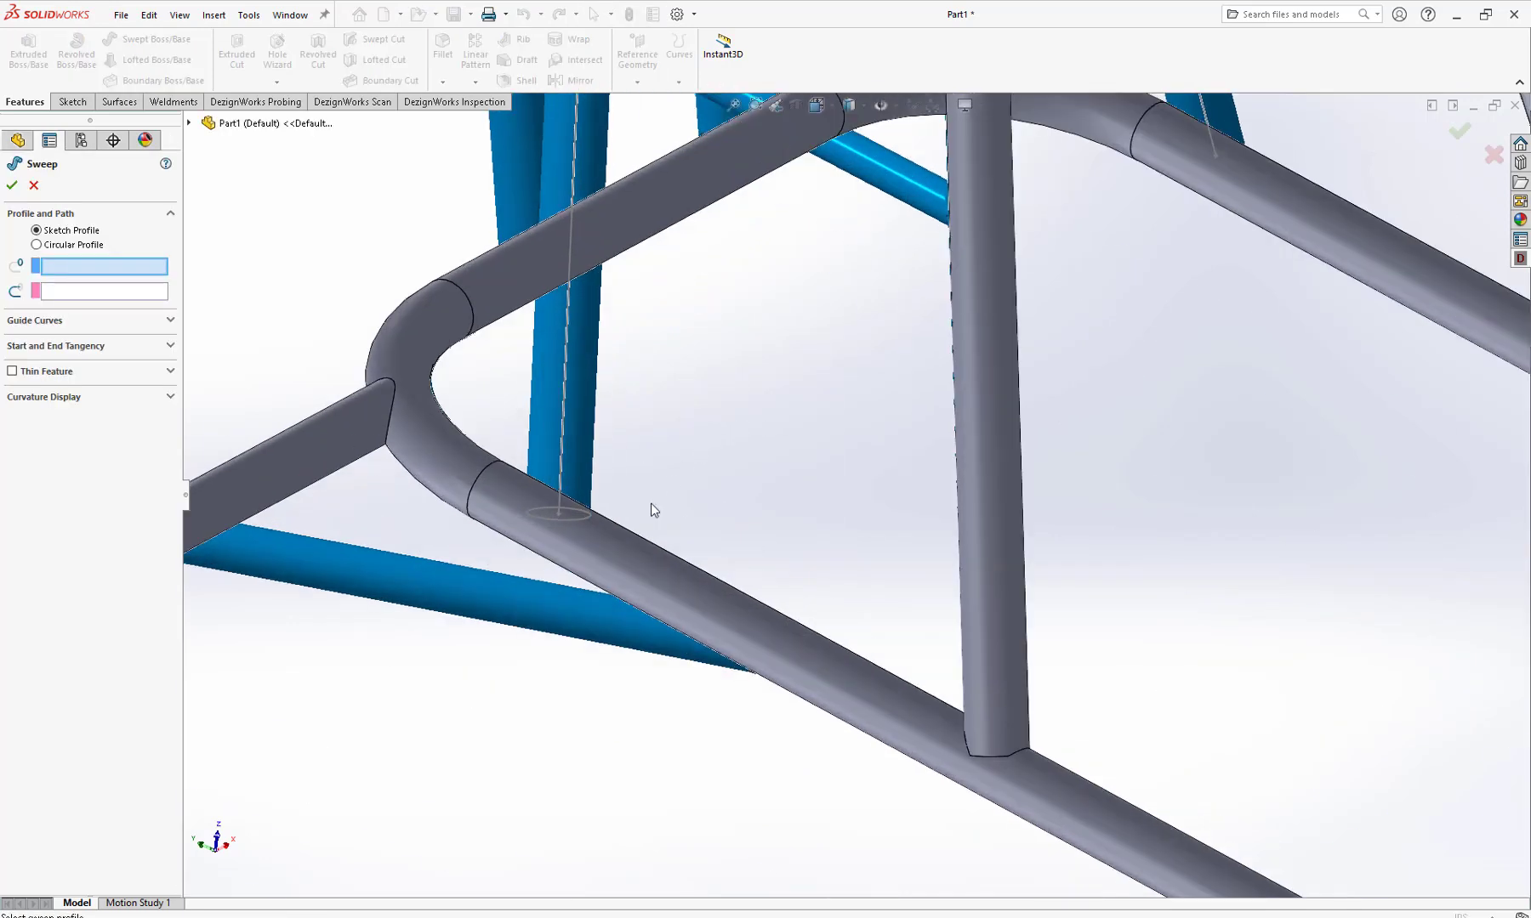
click(580, 519)
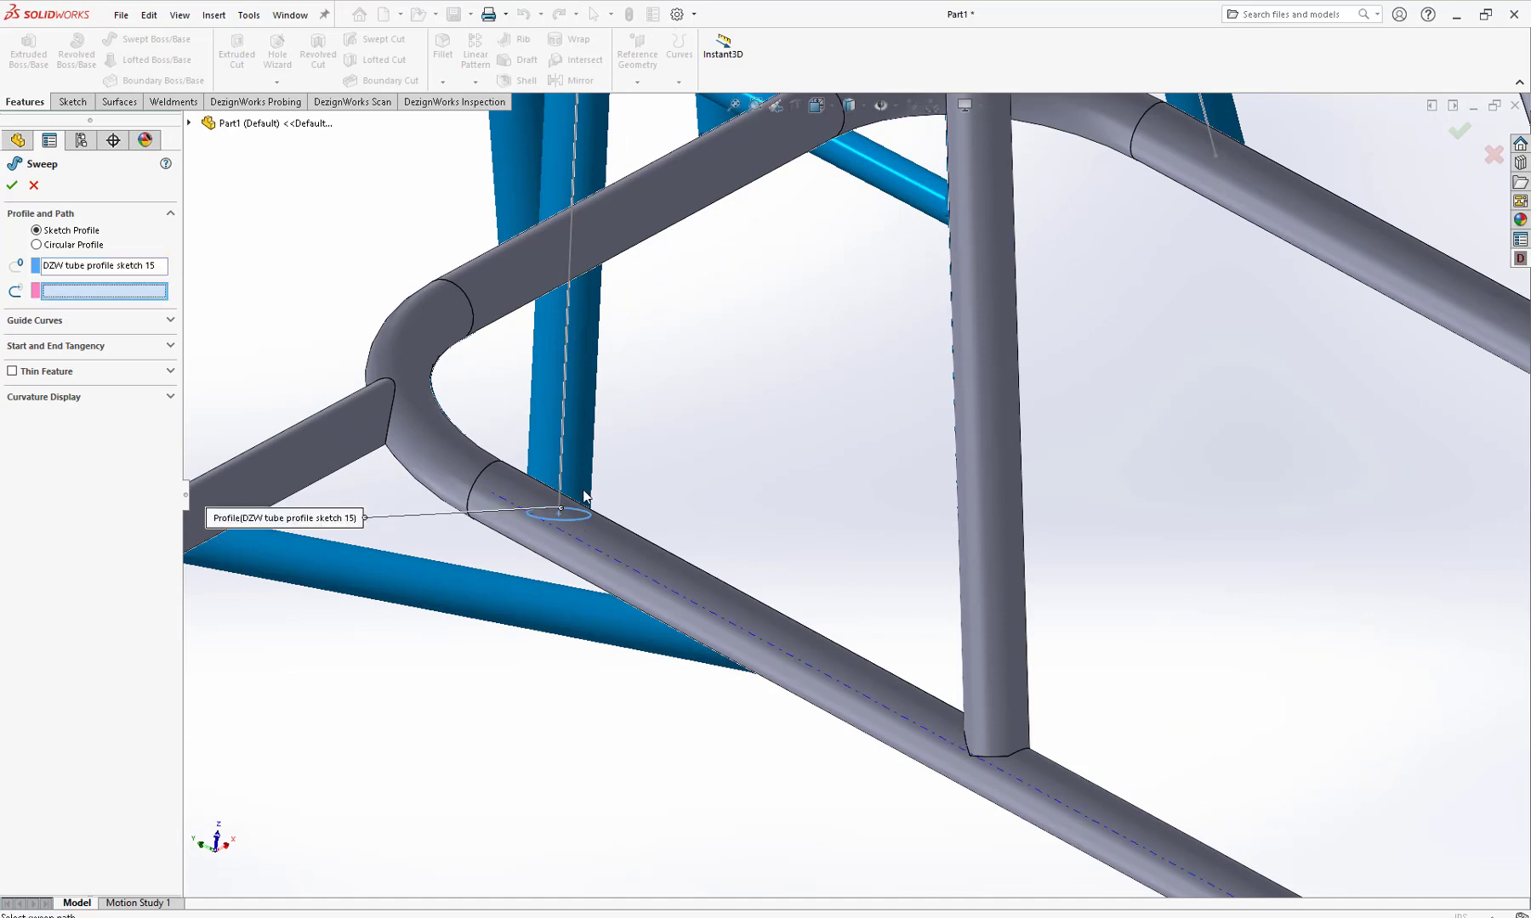
click(563, 439)
scroll(659, 462, up, 5)
middle_drag(672, 466, 787, 486)
right_click(469, 410)
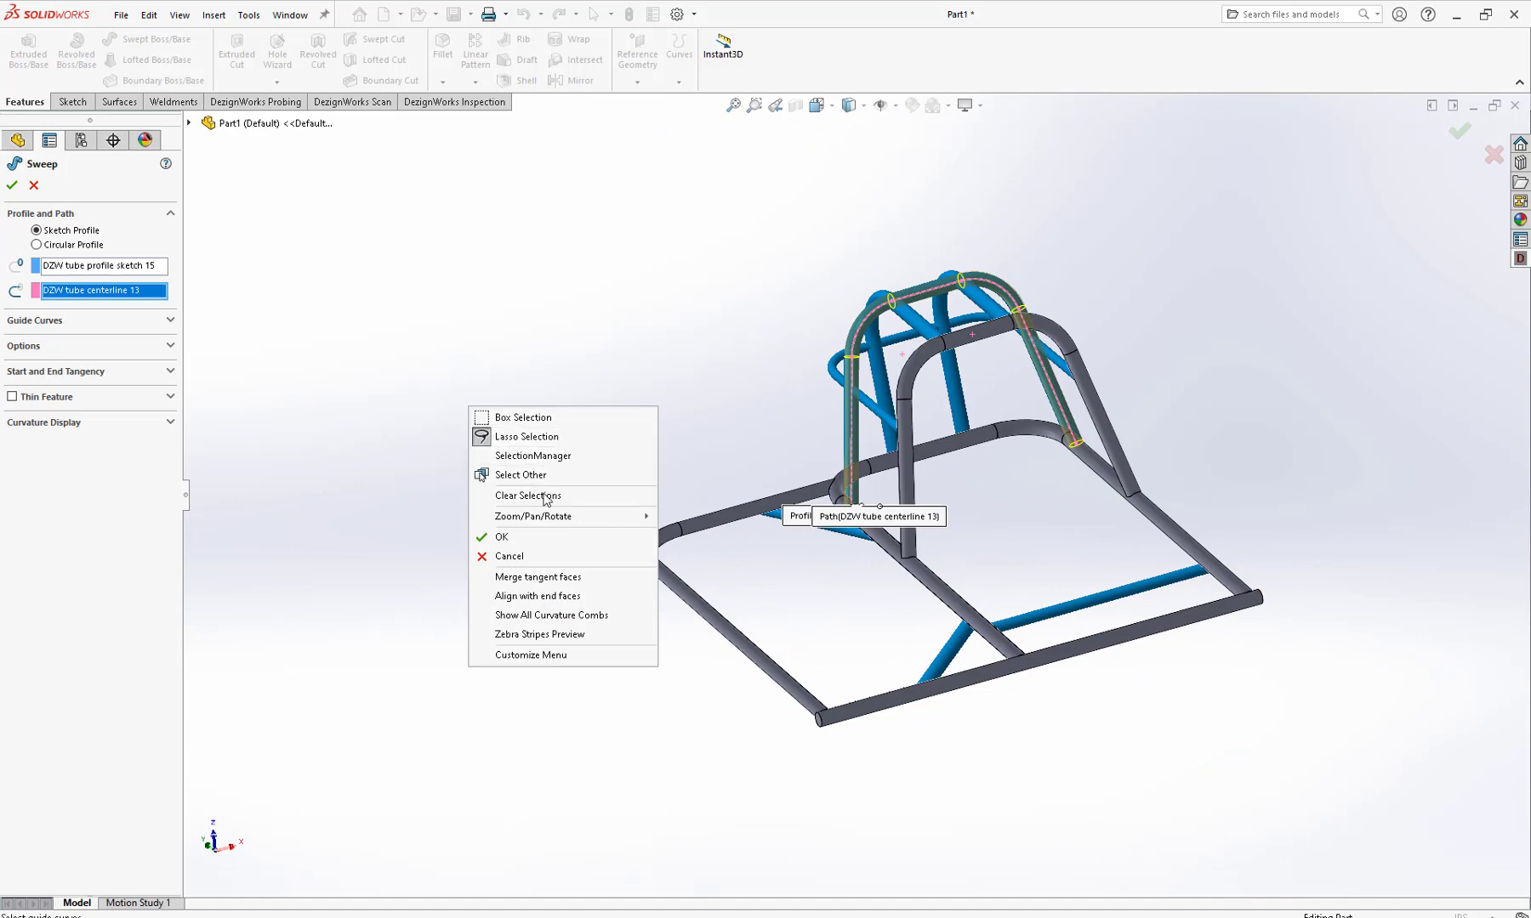
click(503, 537)
middle_drag(572, 435, 557, 464)
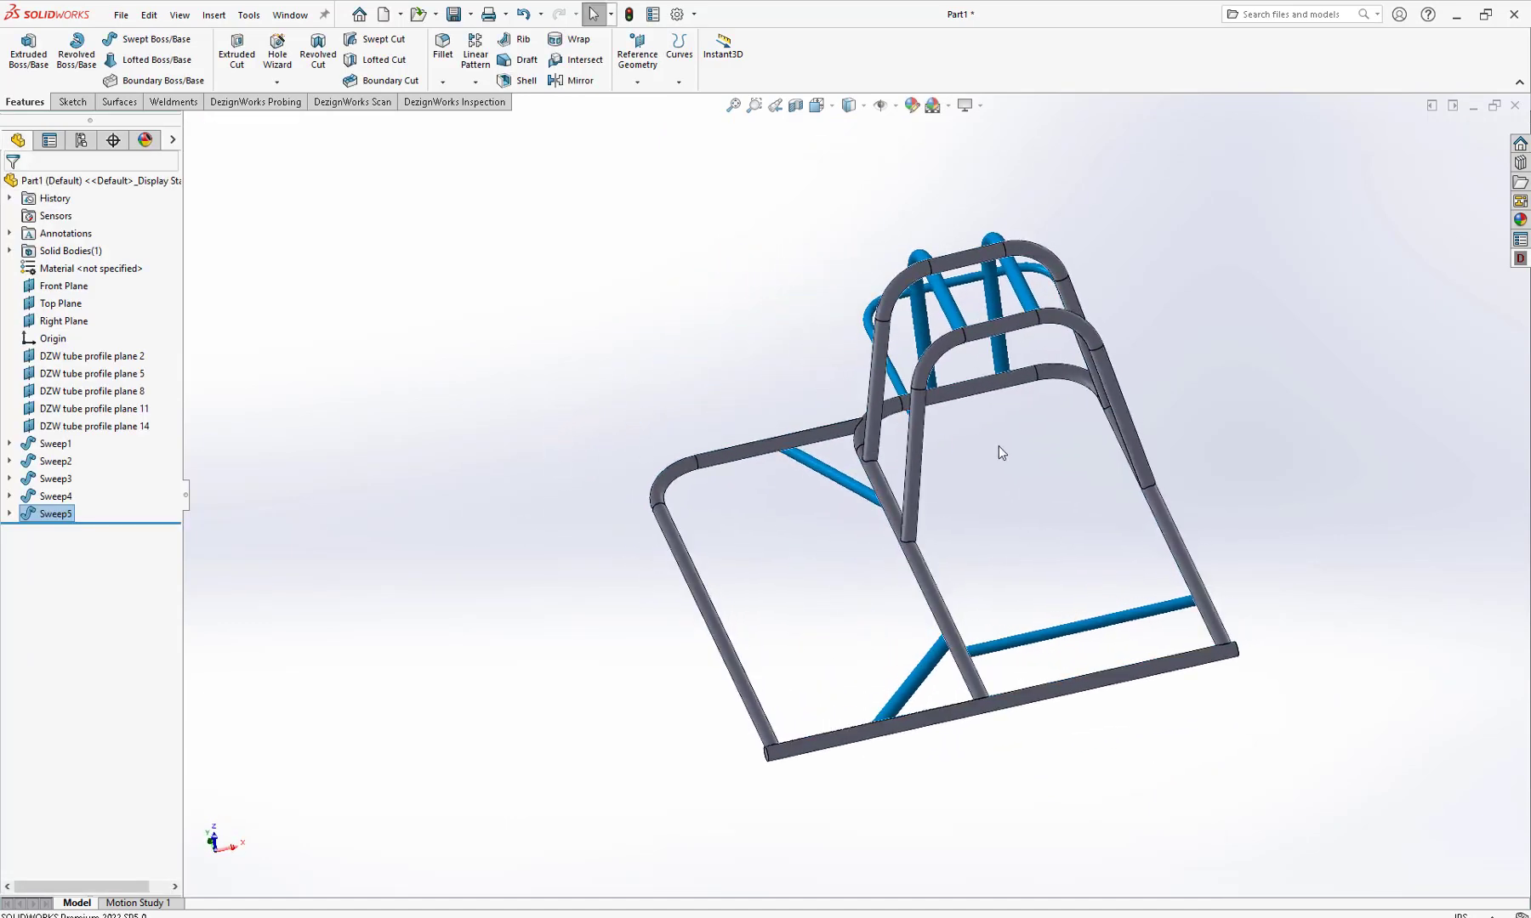
scroll(1020, 485, down, 4)
middle_drag(992, 491, 1008, 496)
scroll(580, 310, up, 1)
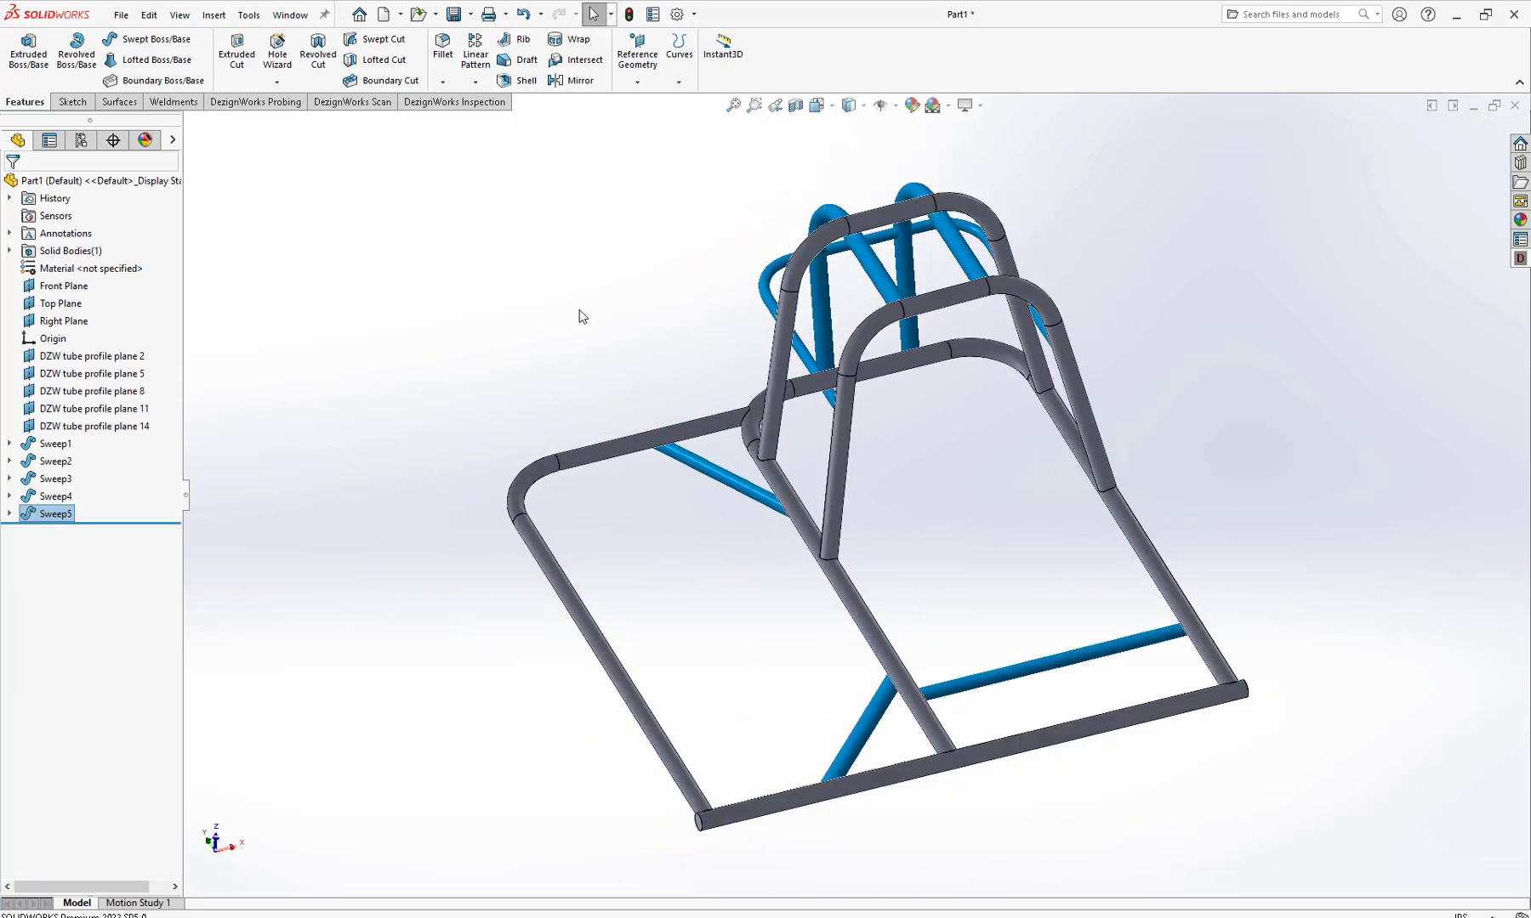
Run Feature-To-Mesh Validation on all swept tube faces and visualize the errors in an enlarged deviation view
click(478, 102)
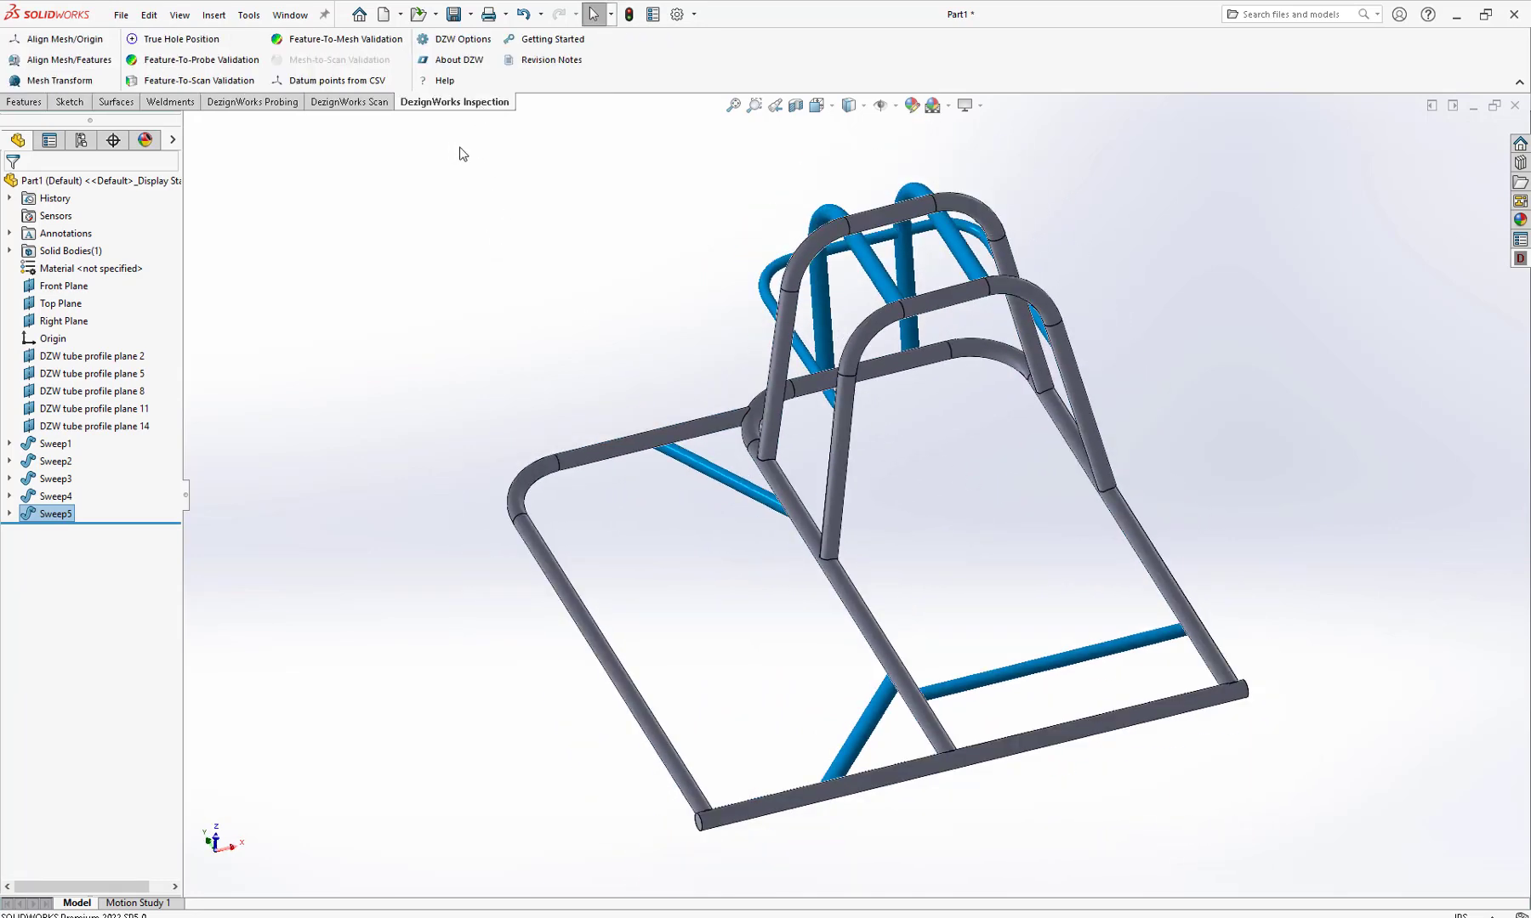
click(383, 41)
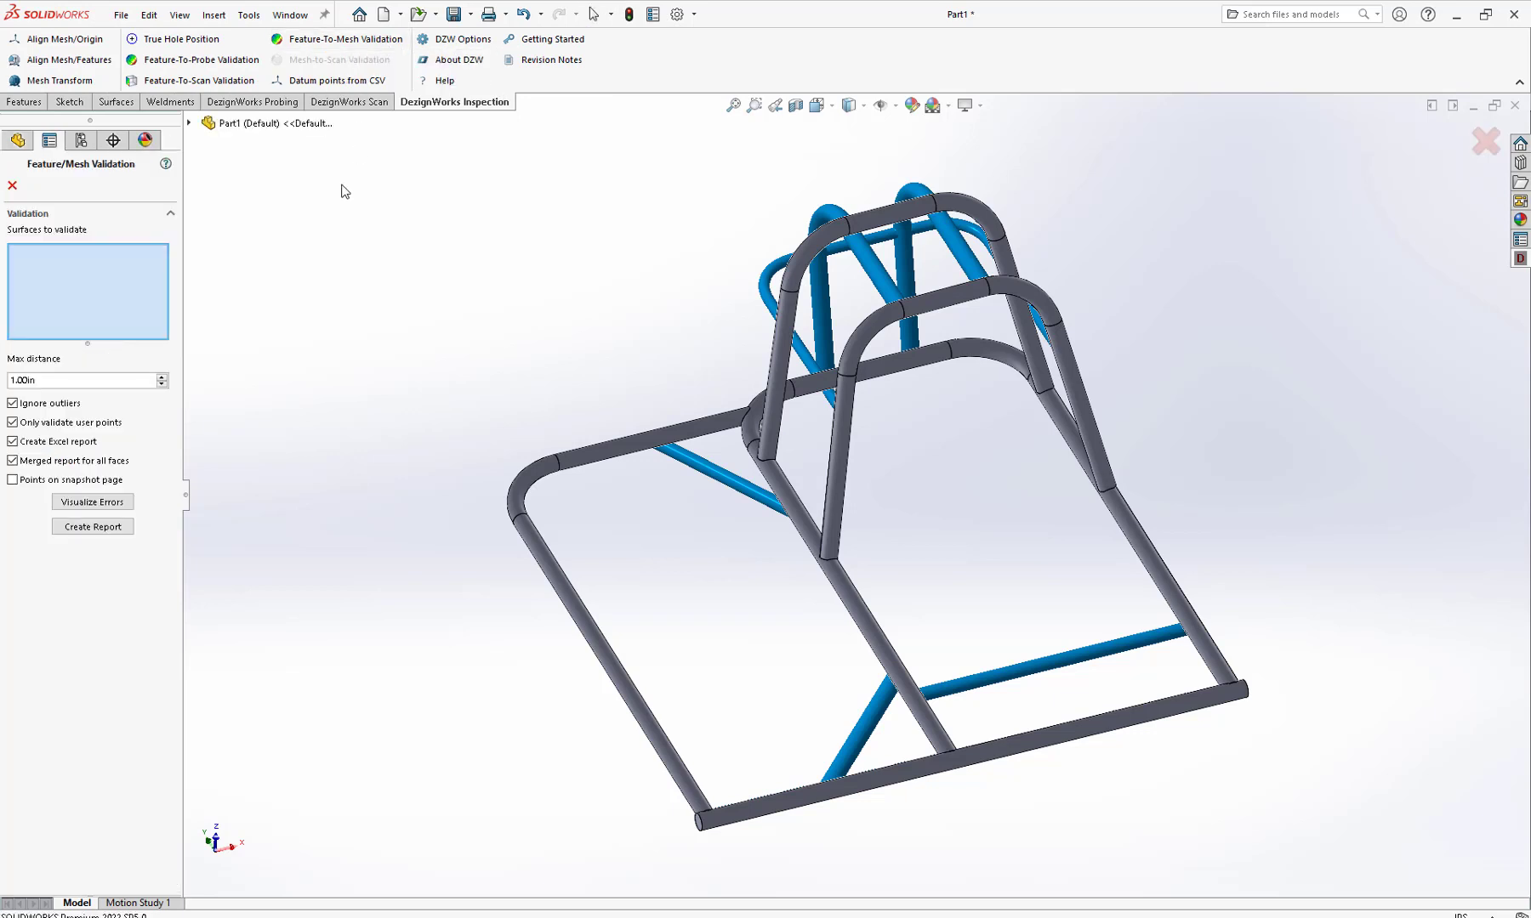
scroll(396, 252, up, 1)
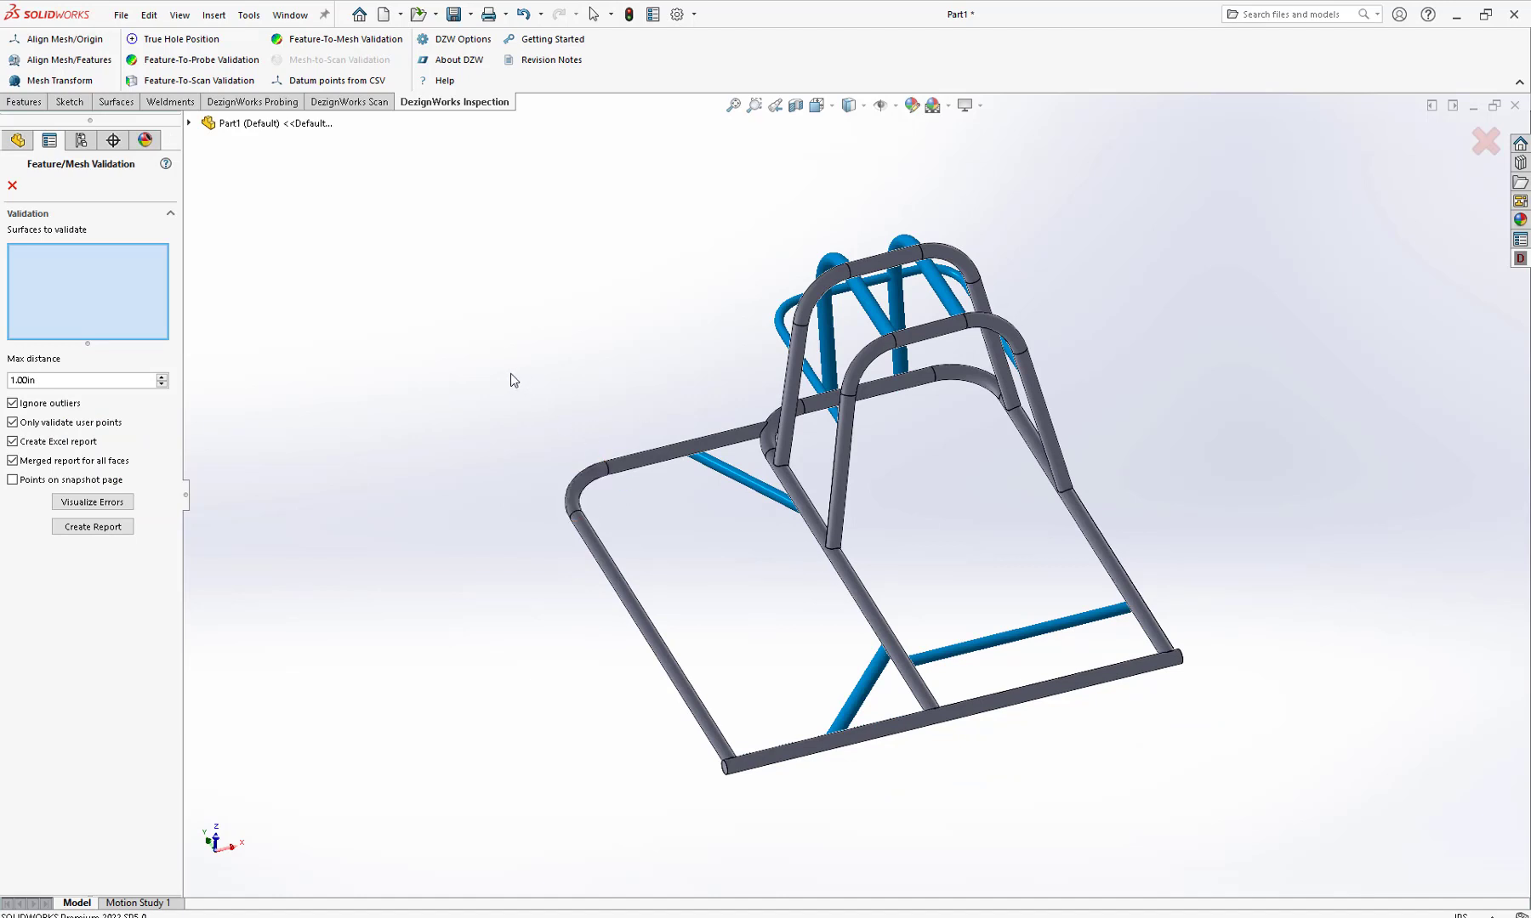
key(ctrl+a)
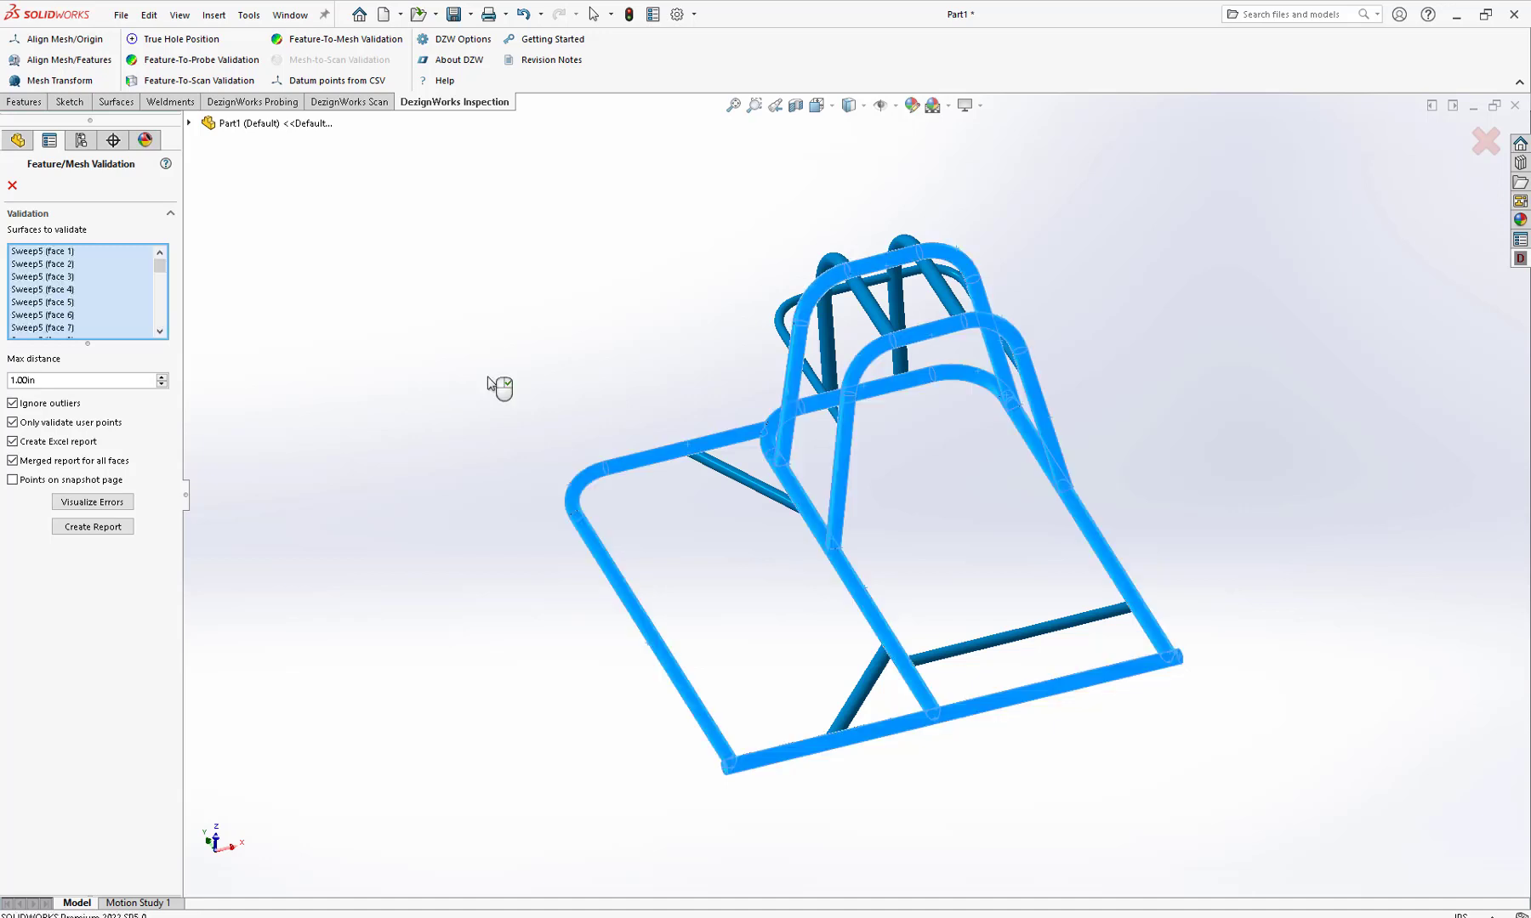
click(123, 503)
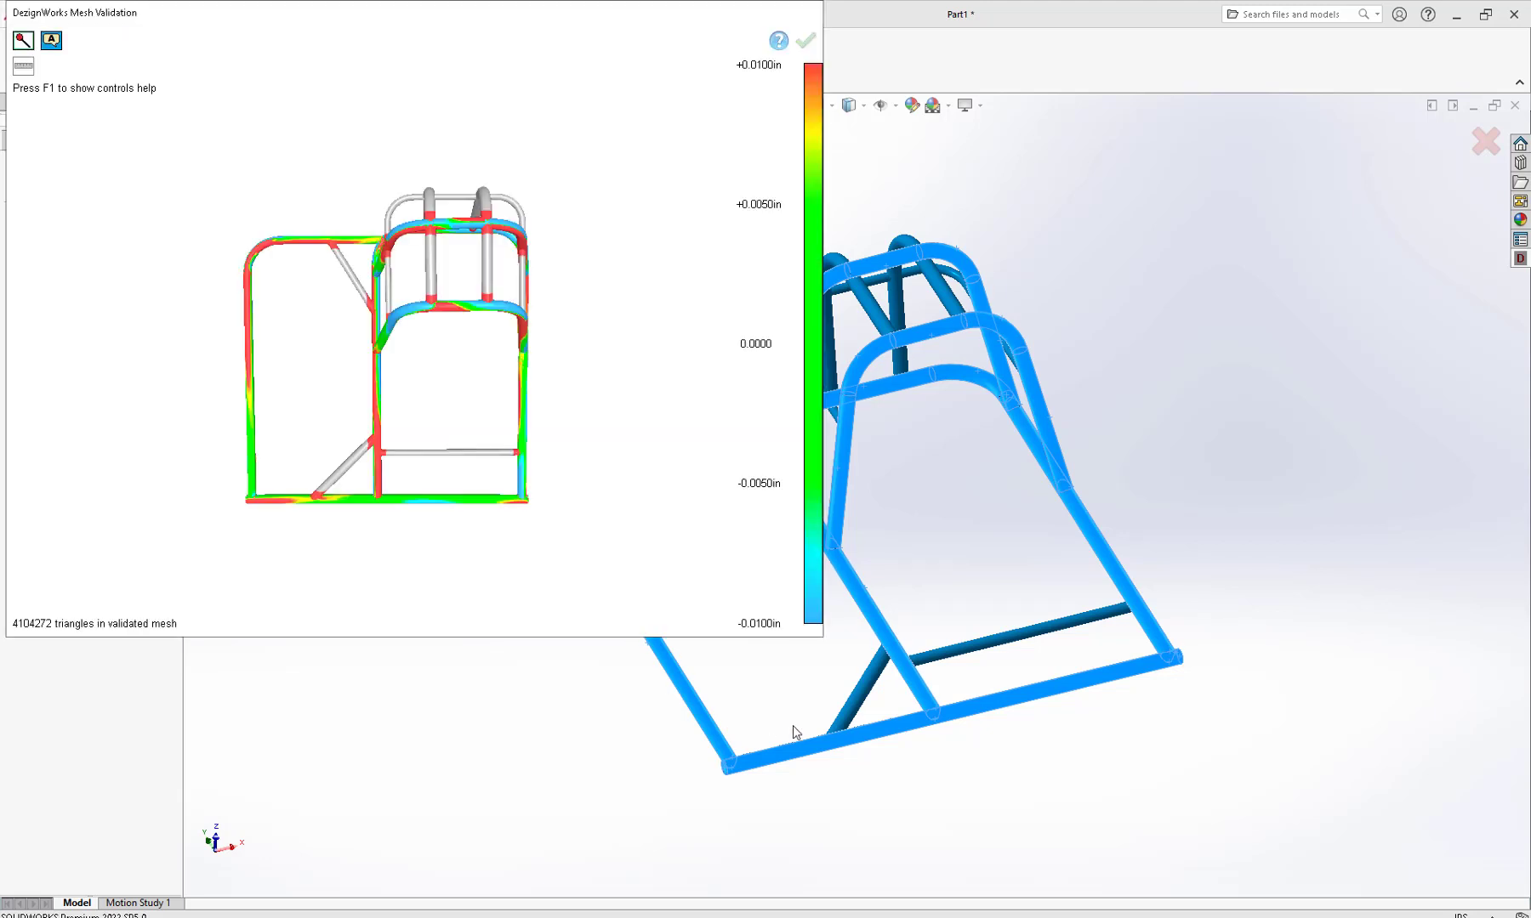
drag(818, 637, 1528, 916)
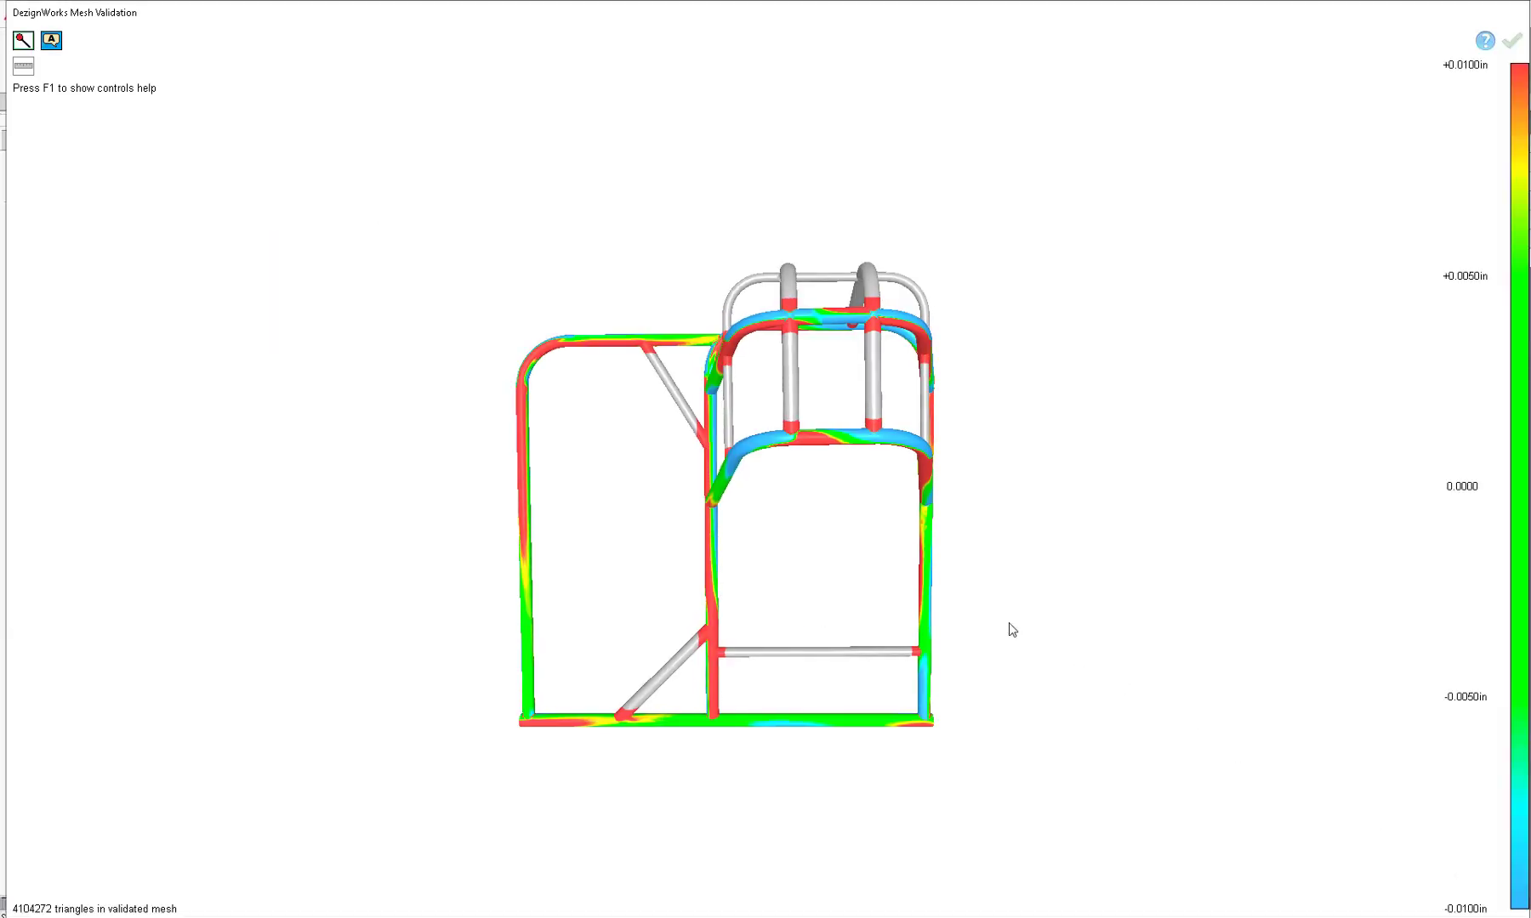
Place four deviation callouts: on the outer side rail, the long crossbar, the opposite base rail, and one leg of the cage hoop nearer the crossbar
mouse_move(1009, 624)
middle_down()
mouse_move(730, 631)
mouse_move(635, 666)
mouse_move(796, 551)
mouse_move(901, 667)
mouse_move(902, 537)
middle_up()
click(651, 673)
click(902, 667)
click(903, 538)
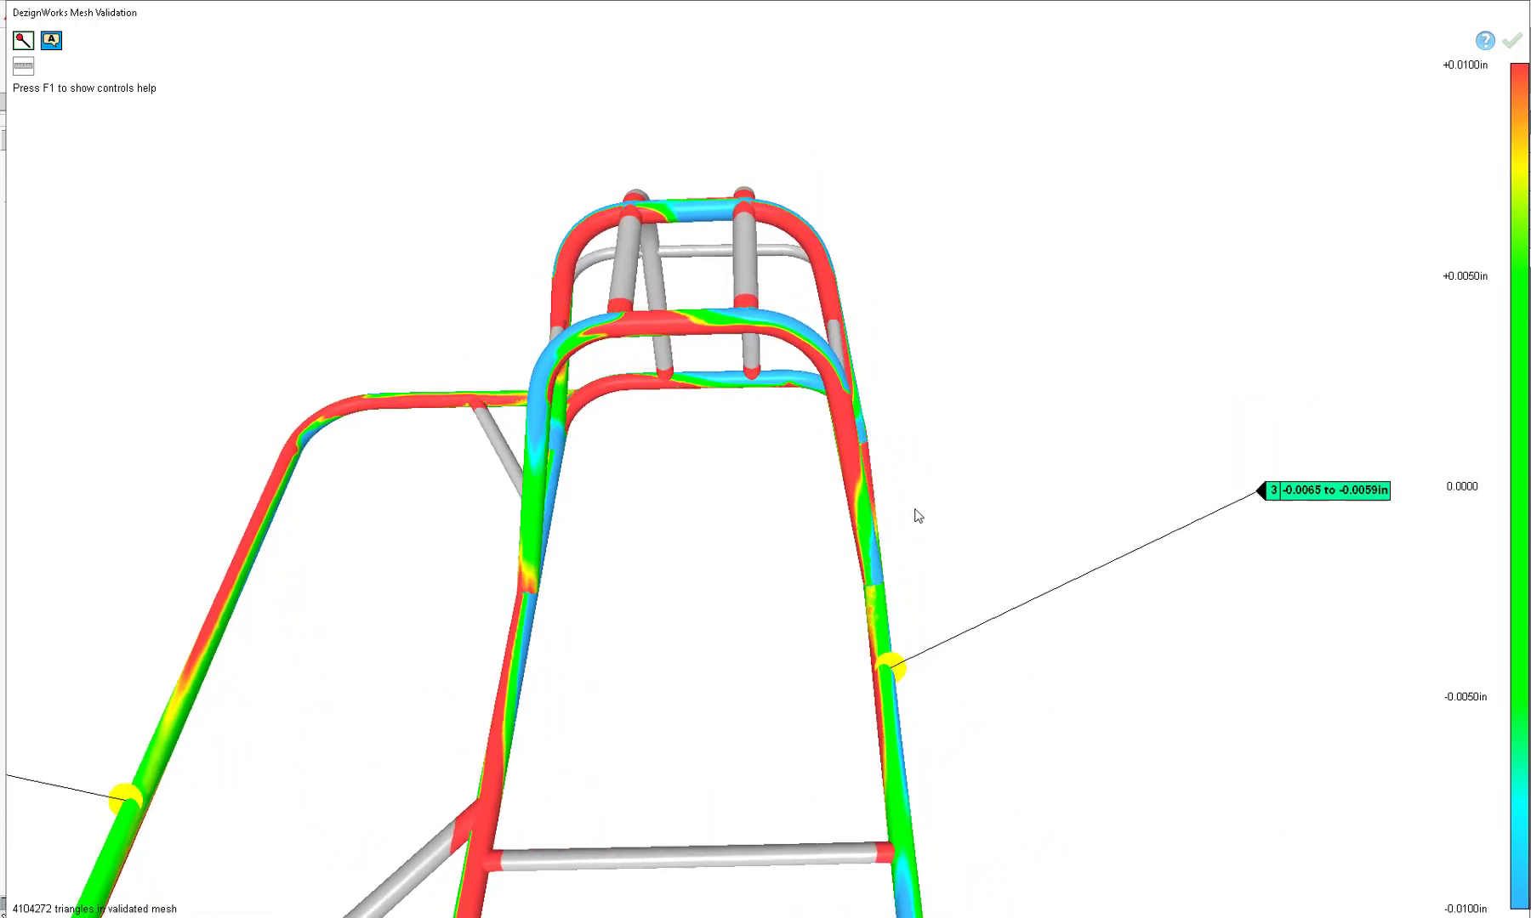
click(865, 515)
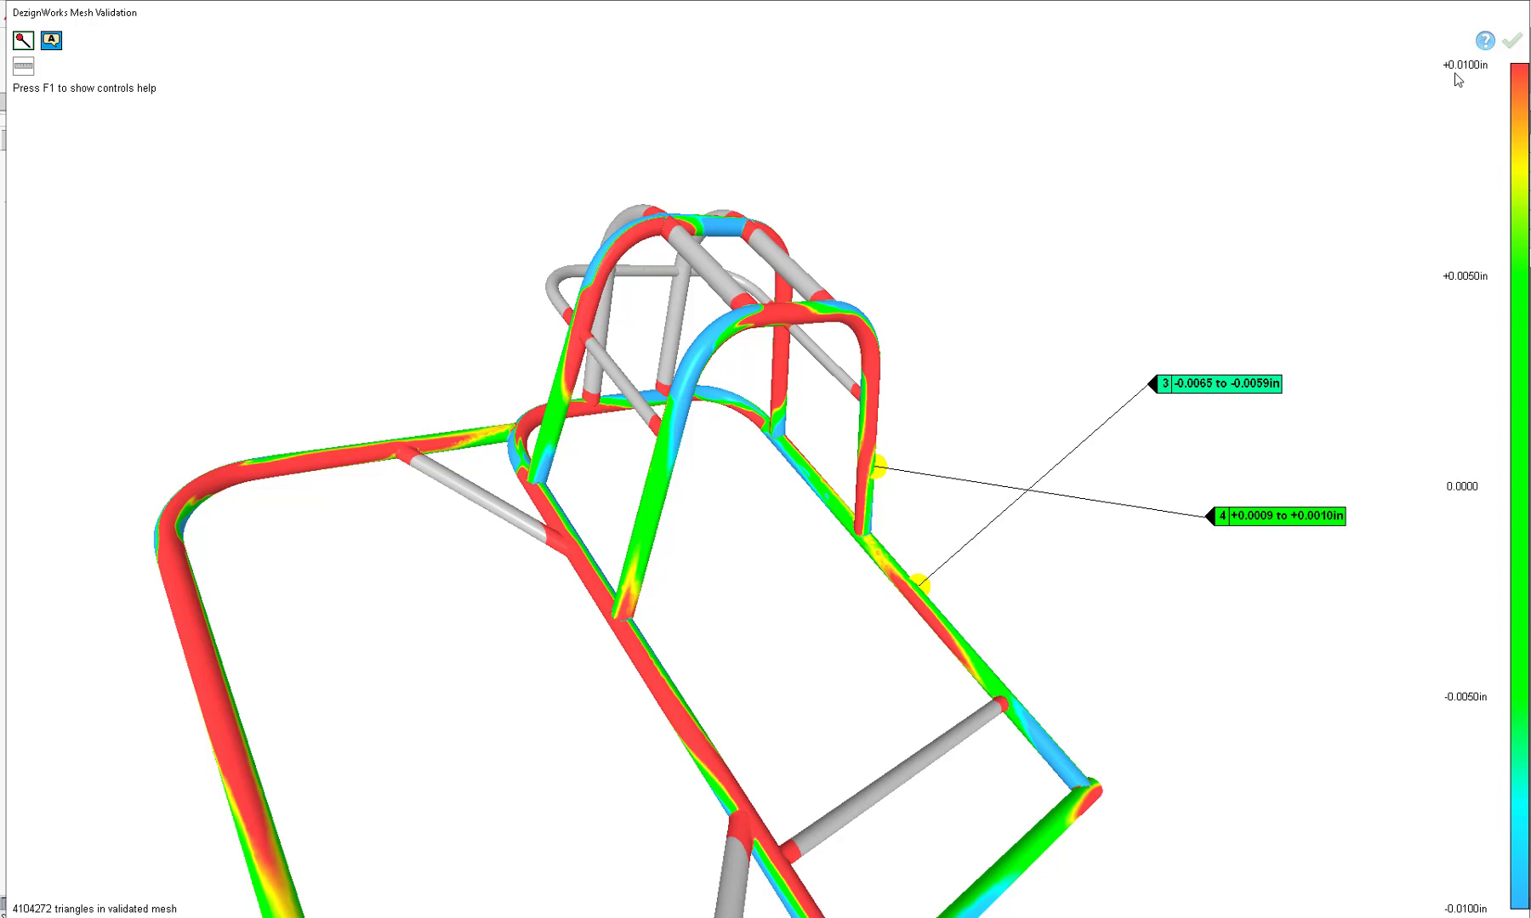
Widen the deviation colour scale to about ±0.028 in
scroll(1455, 74, up, 1)
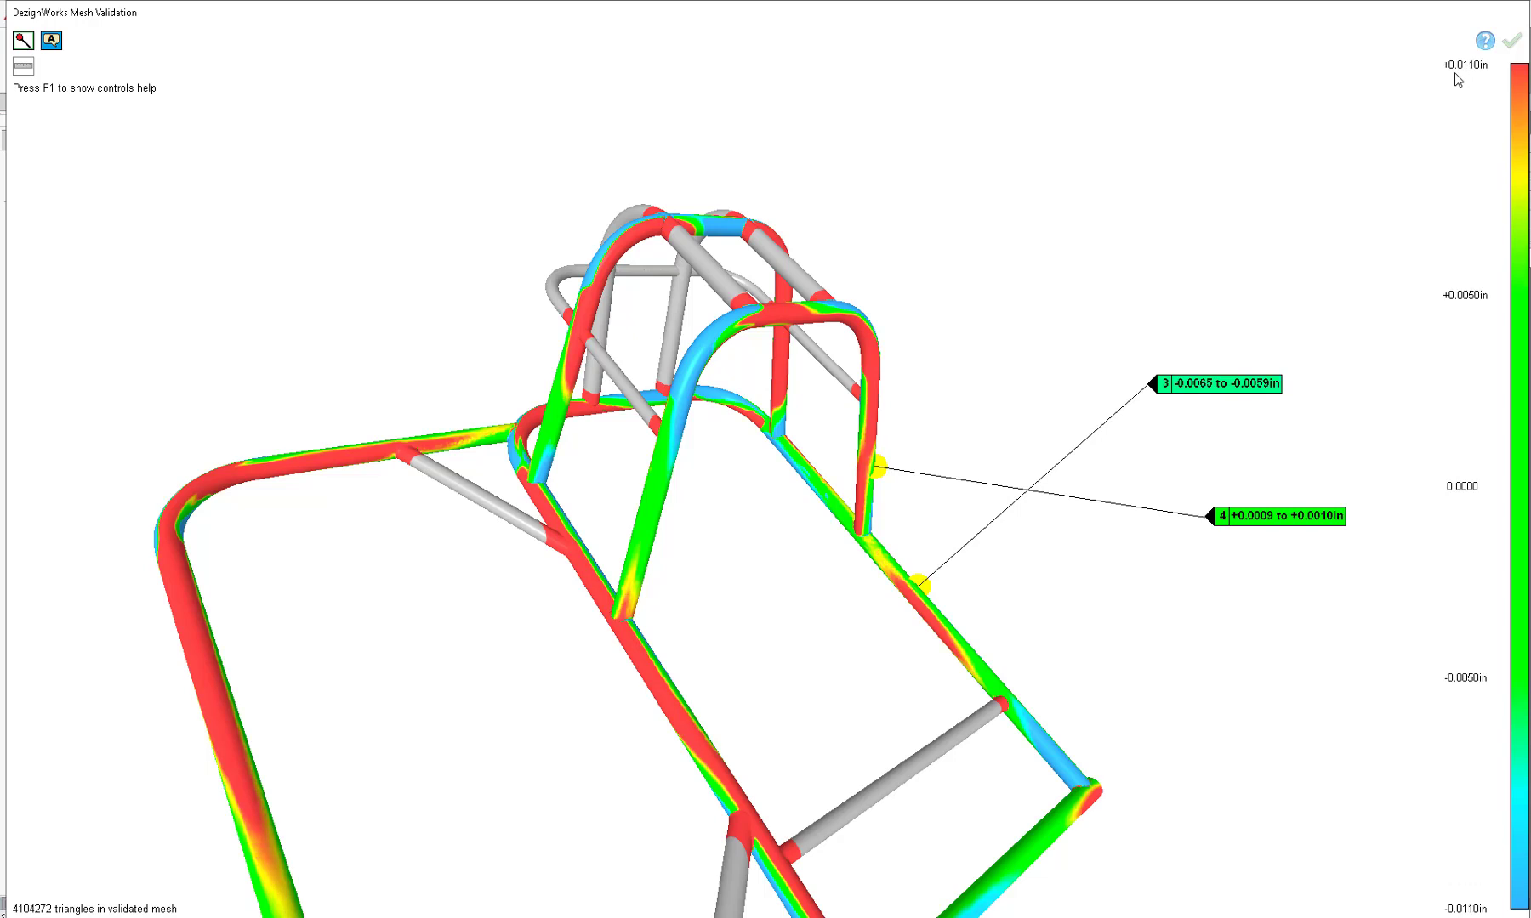
scroll(1455, 80, up, 1)
scroll(1455, 79, up, 1)
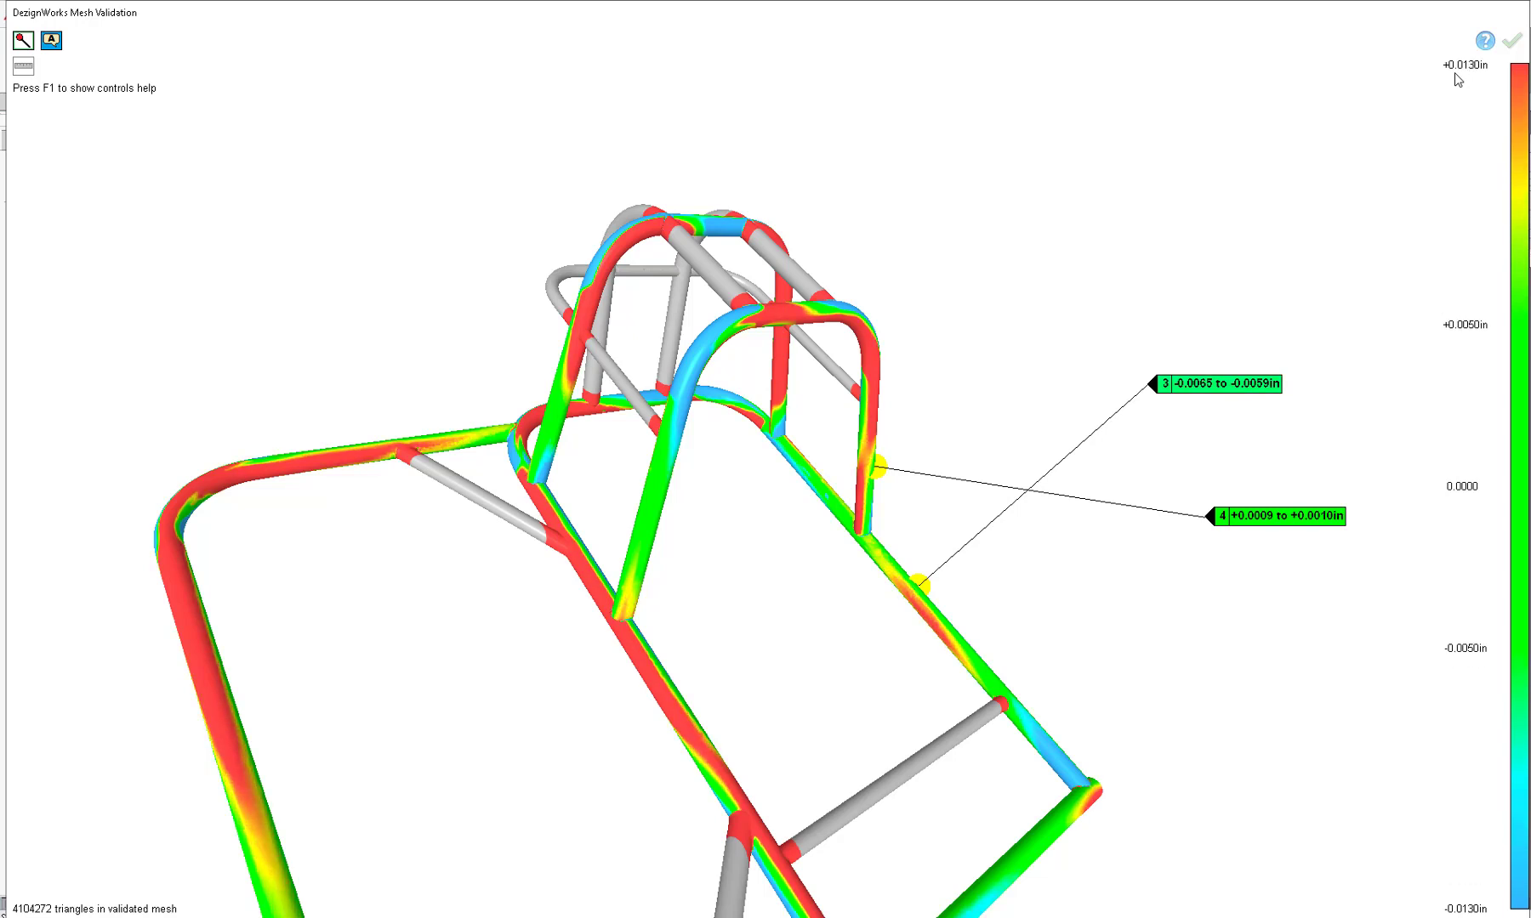
scroll(1457, 80, up, 1)
scroll(1457, 80, up, 1)
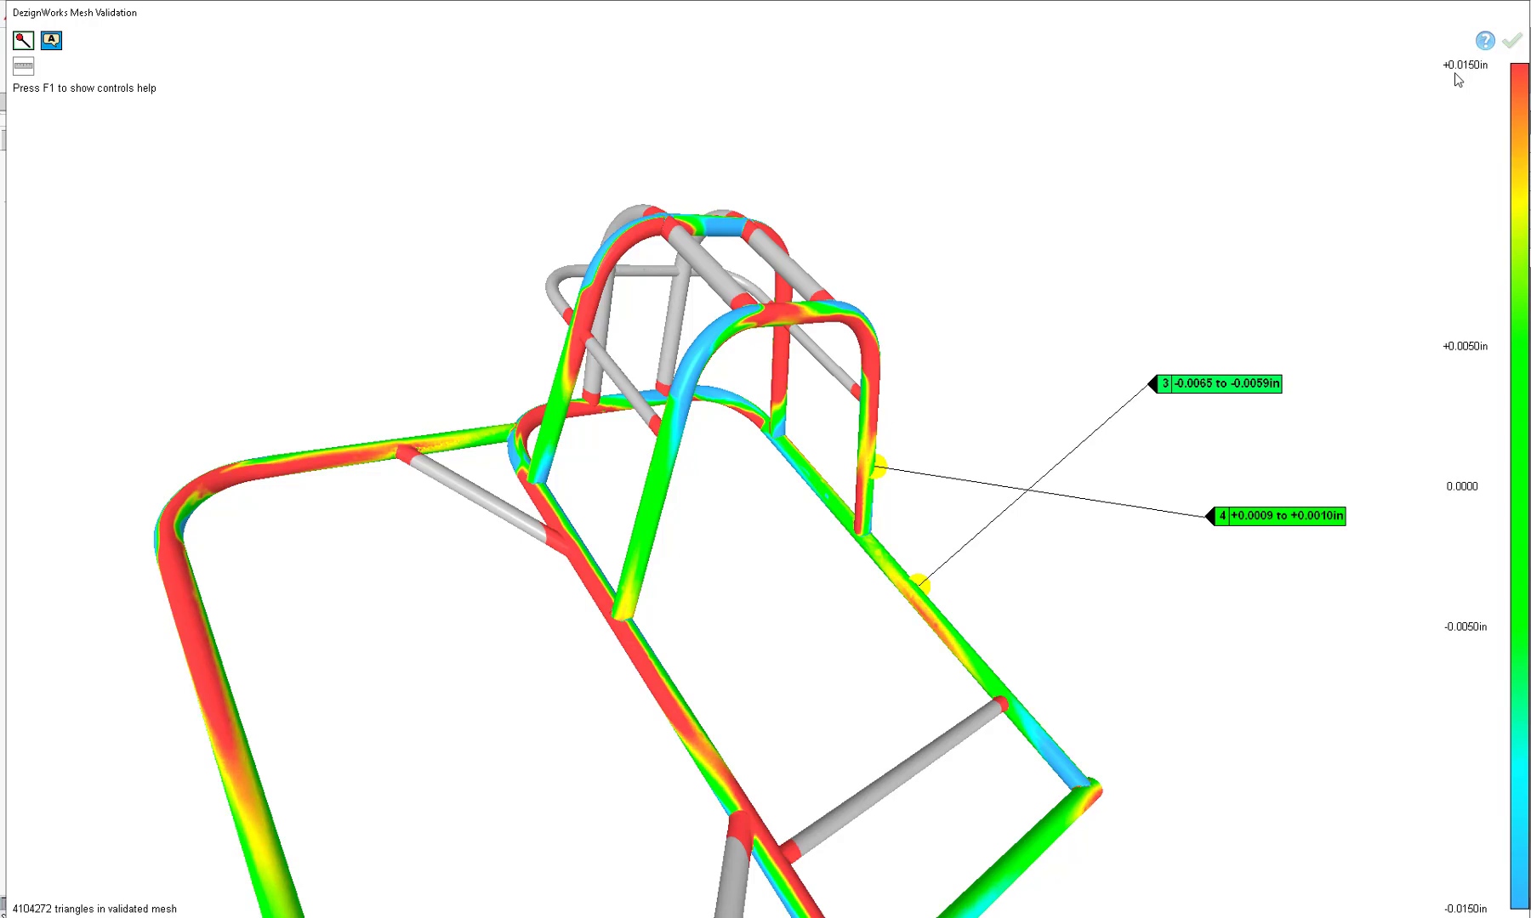
scroll(1458, 79, up, 1)
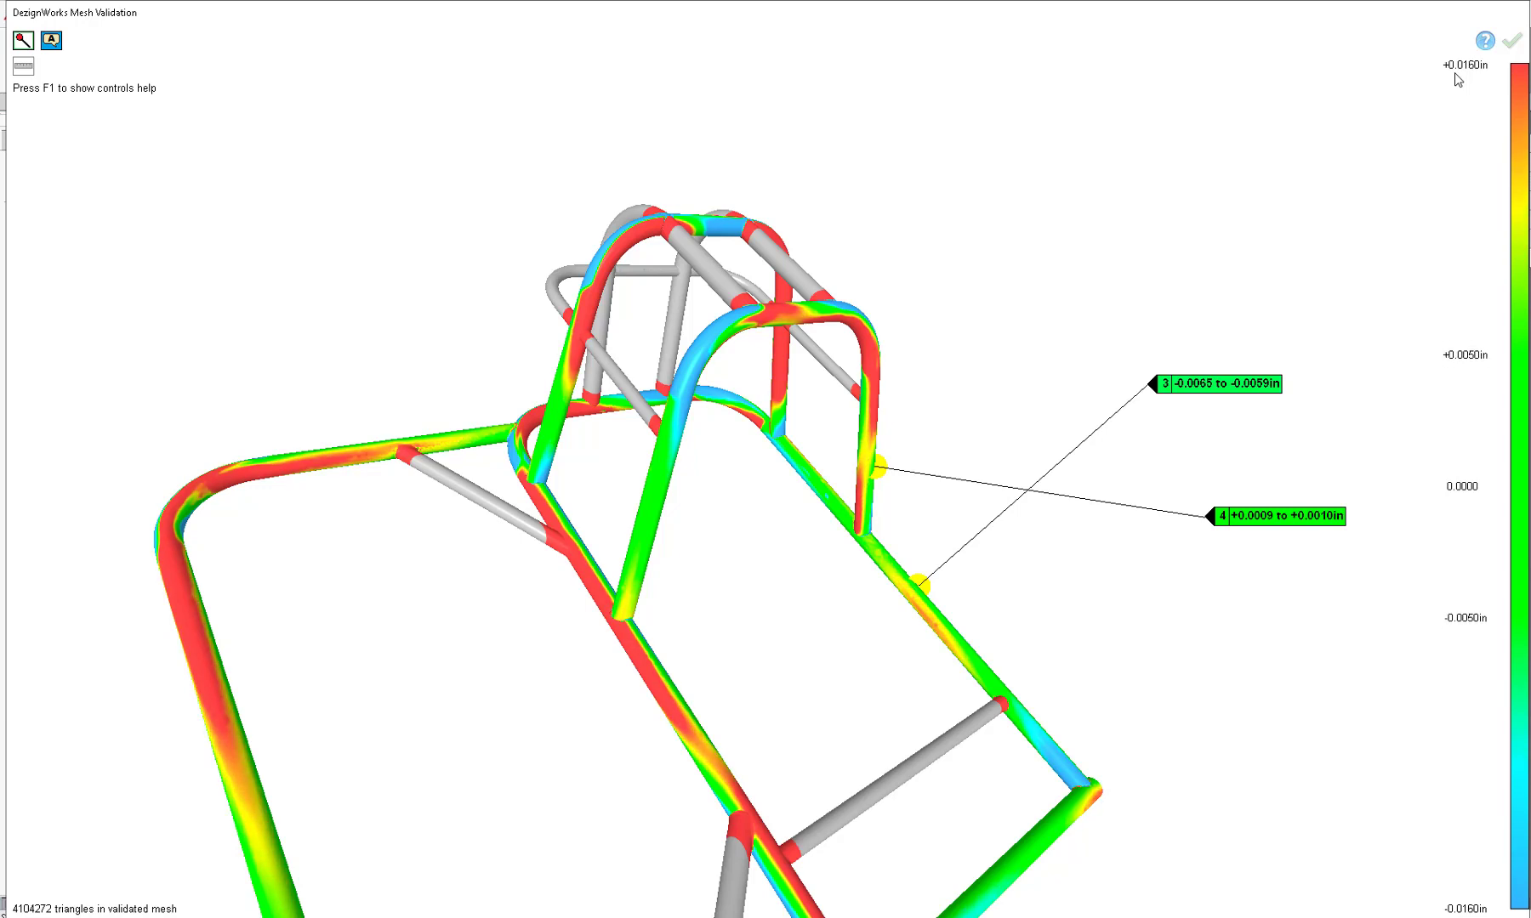
scroll(1457, 80, up, 1)
scroll(1458, 80, up, 1)
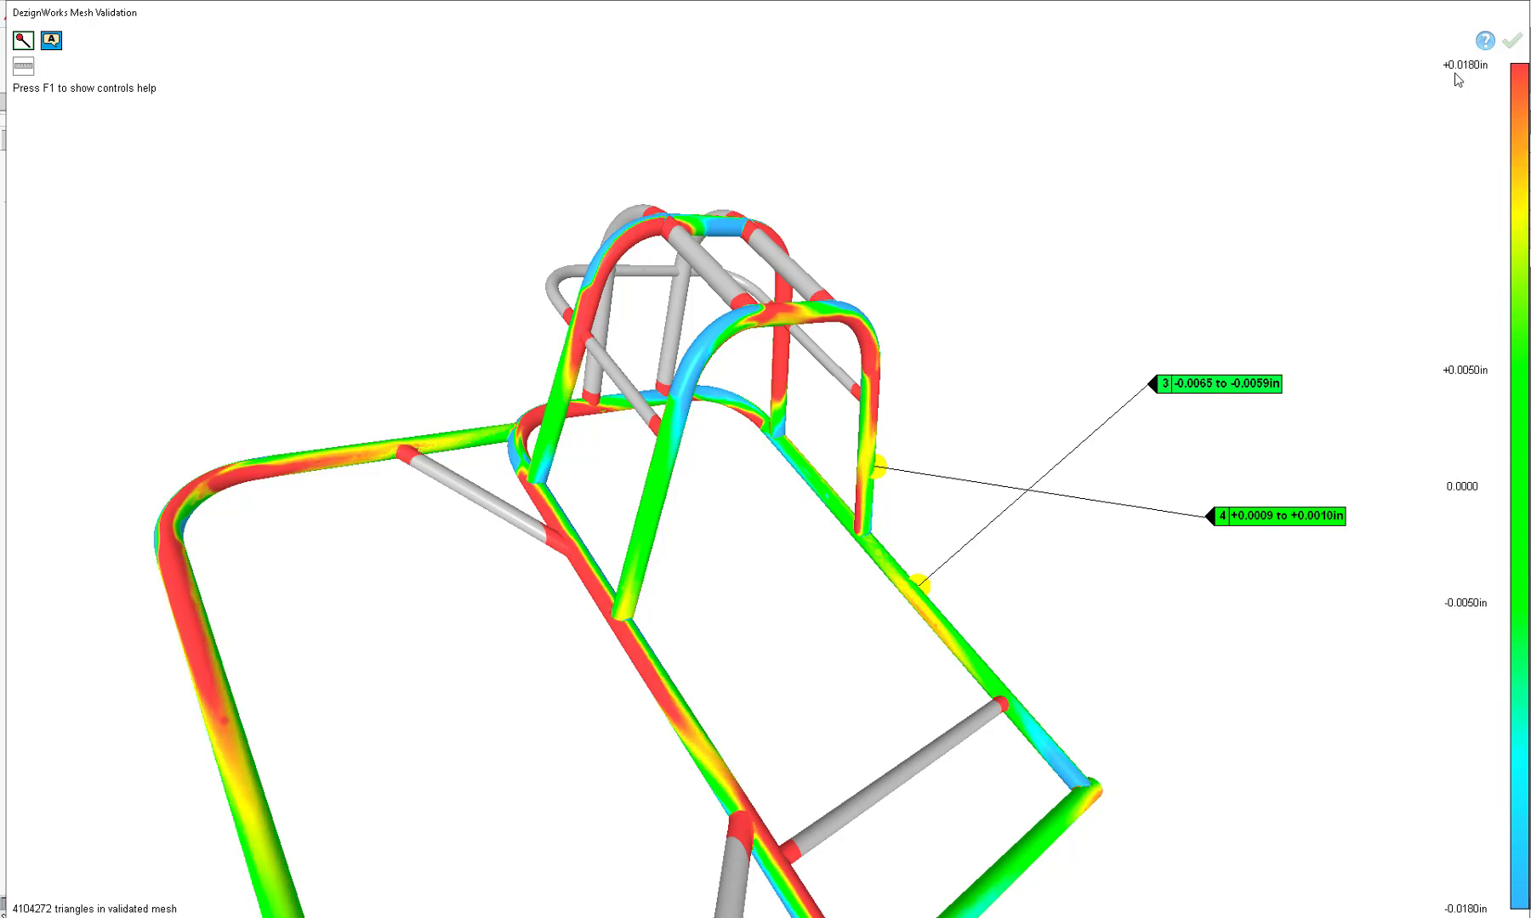
scroll(1458, 80, up, 1)
scroll(1458, 80, up, 1)
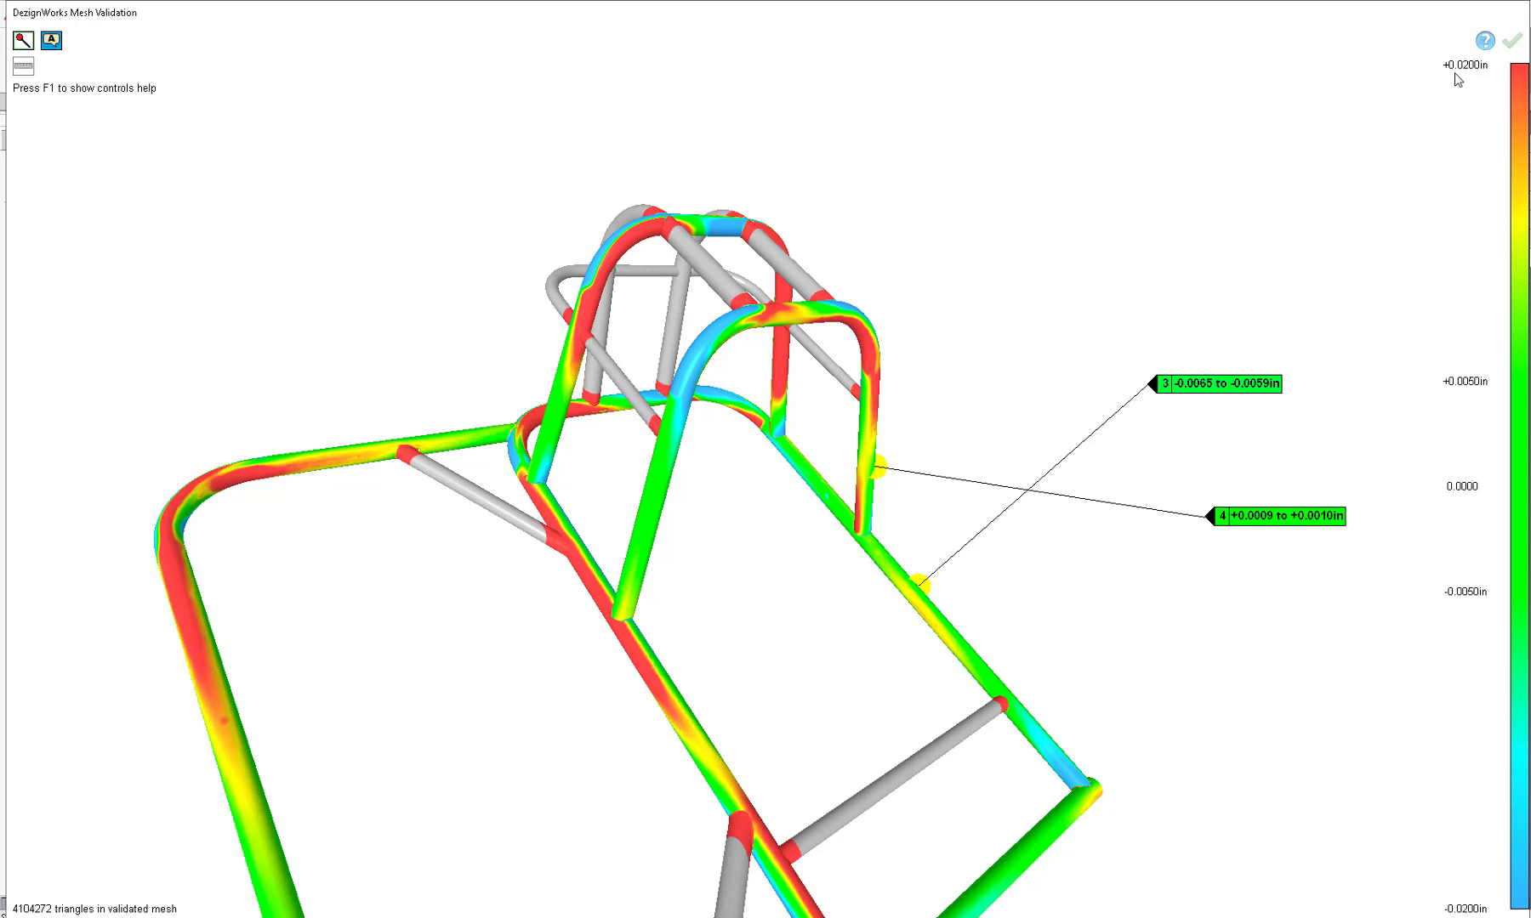
scroll(1457, 80, up, 2)
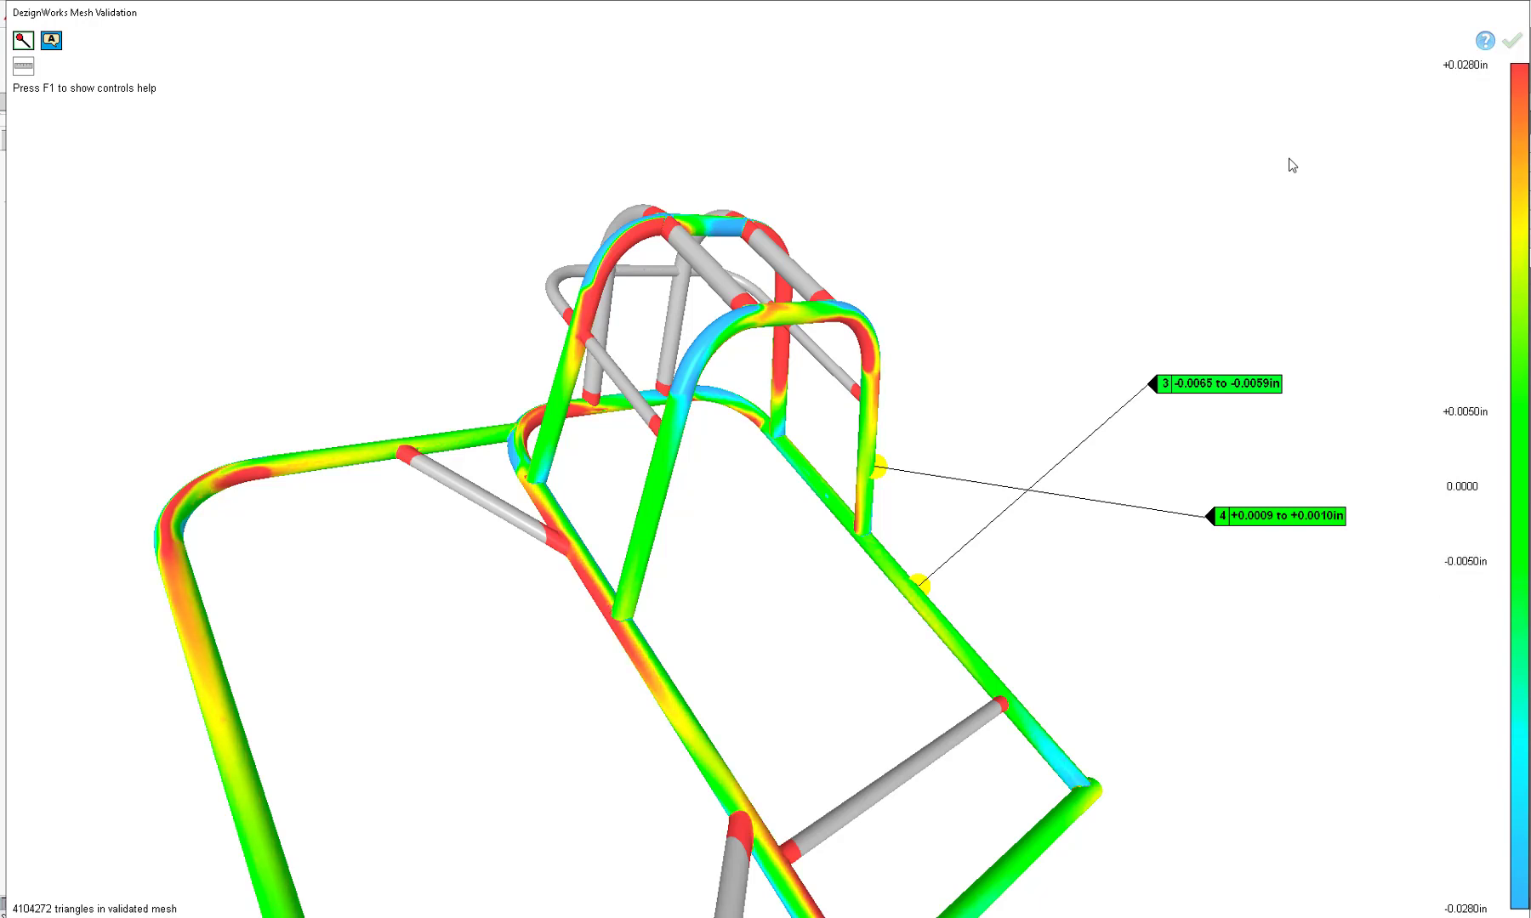
Add deviation callouts on the other leg and the upper bend of the cage hoop nearer the crossbar
middle_drag(1230, 227, 923, 421)
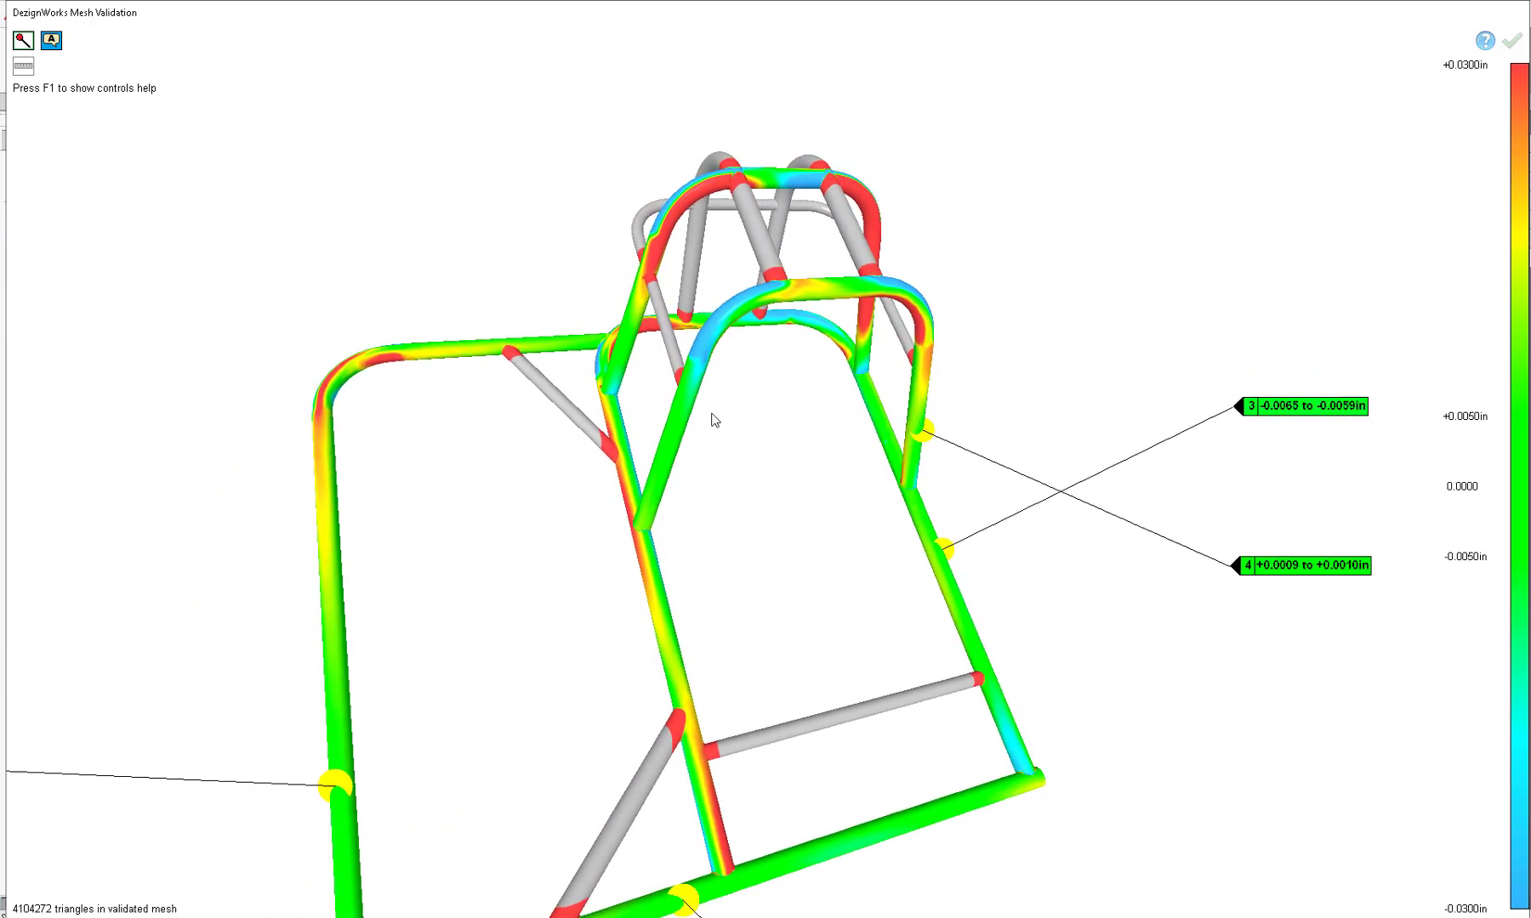
click(675, 437)
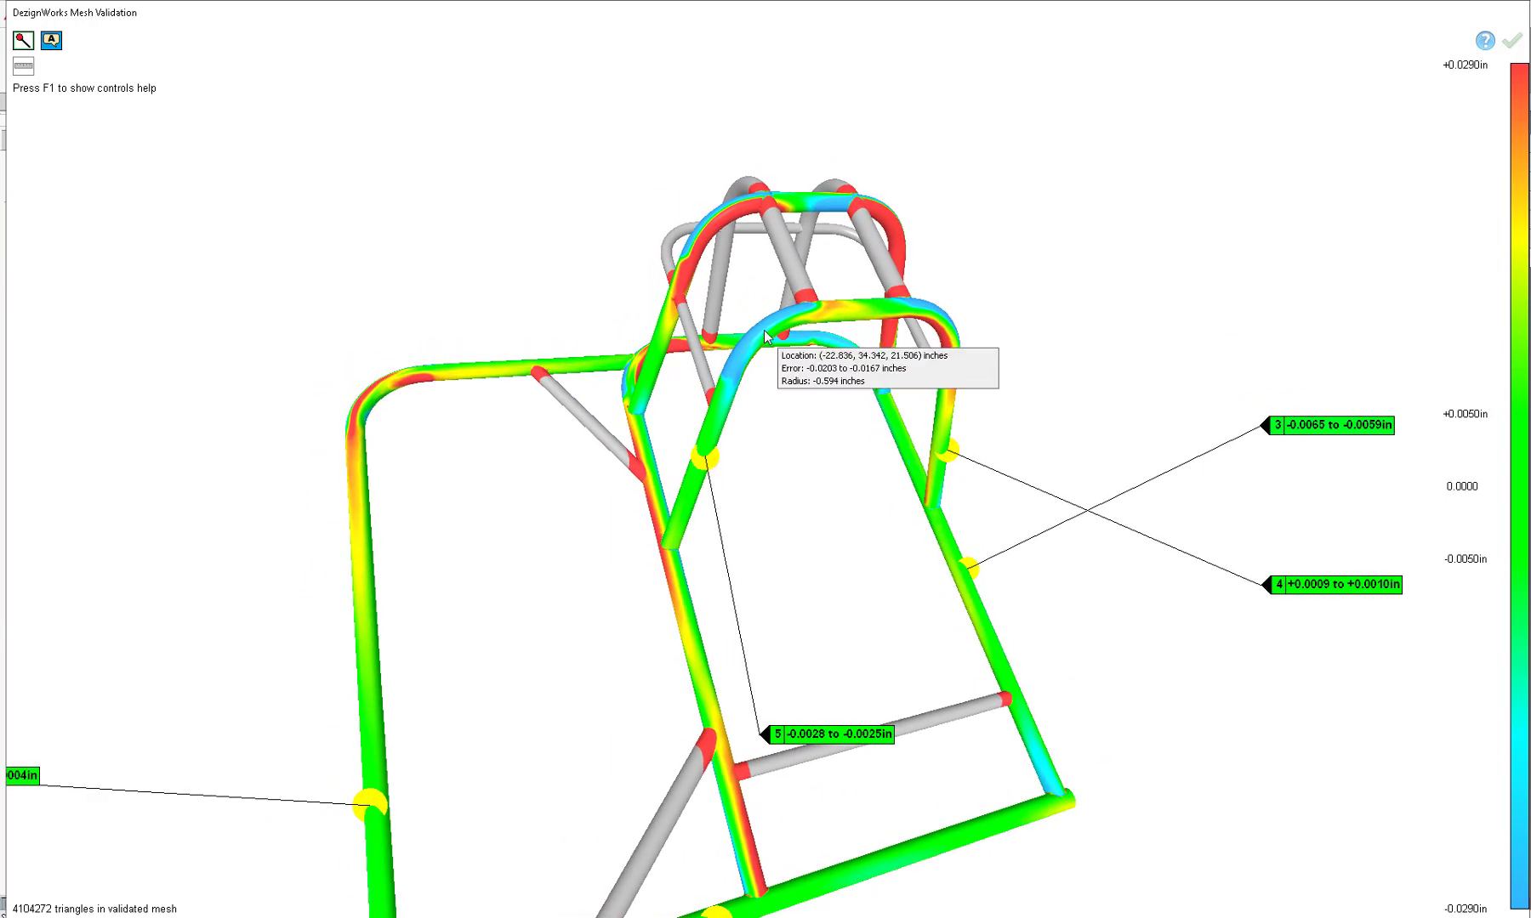
click(764, 332)
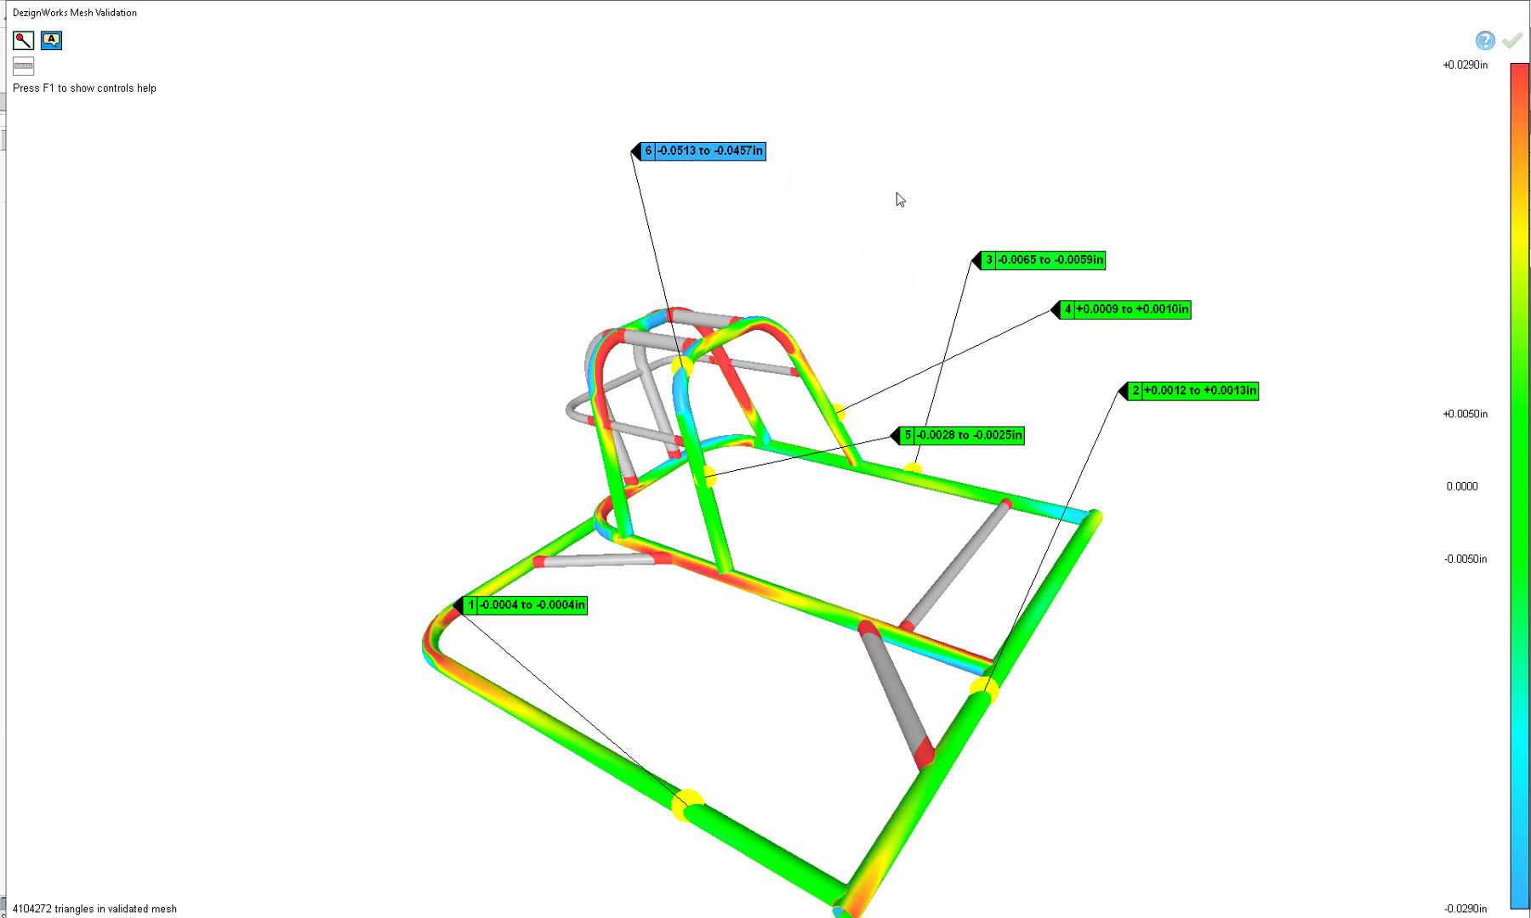
Capture a report snapshot of the deviation map with all six callouts in view, and finish the error visualization
click(808, 495)
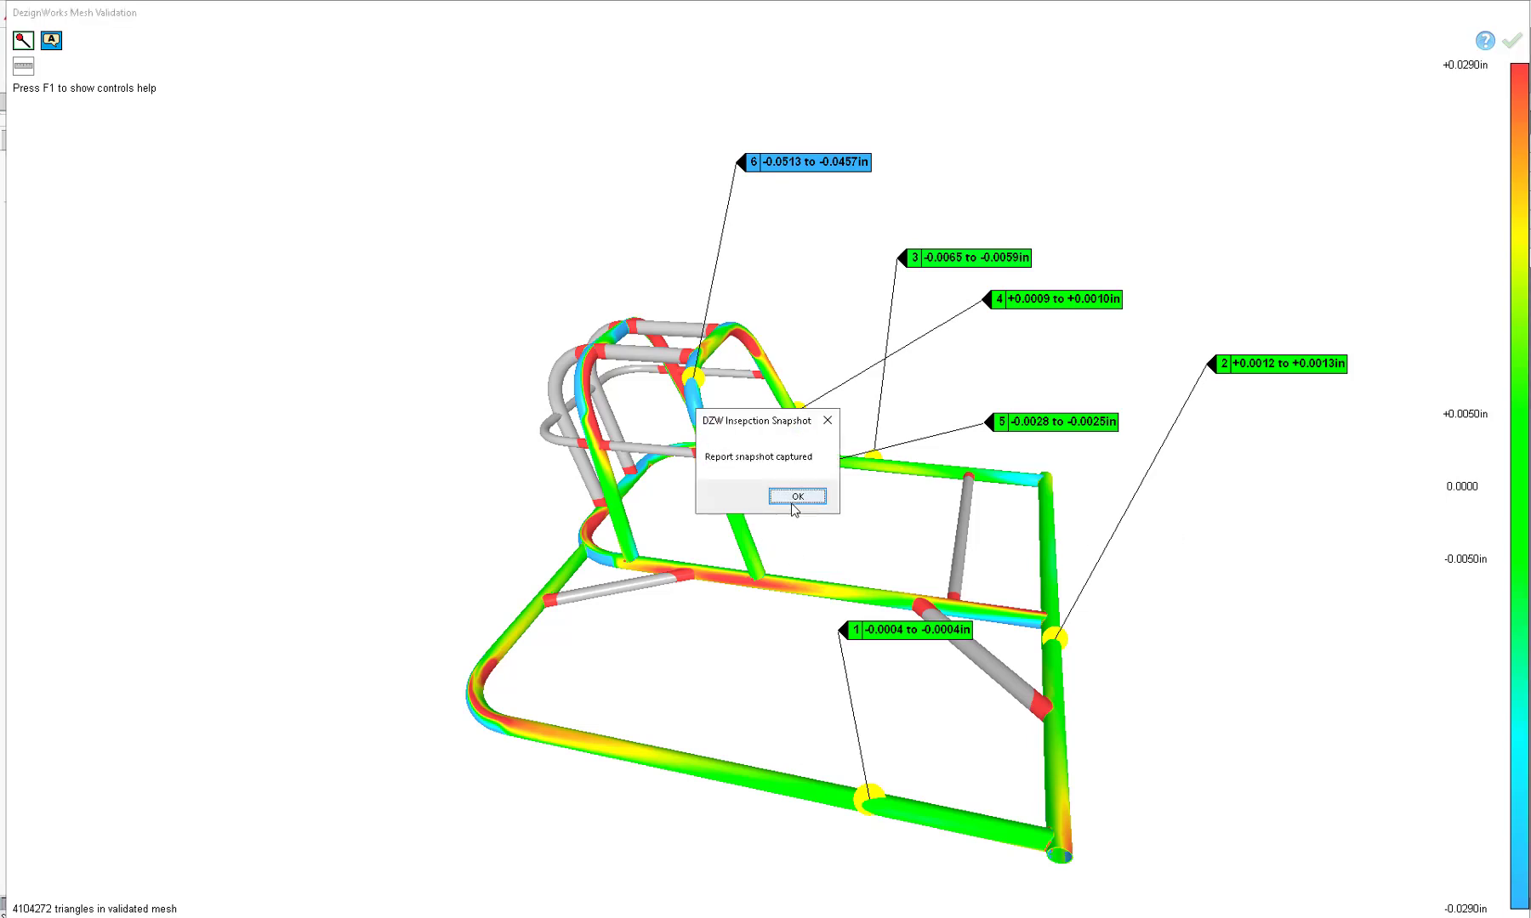
click(797, 496)
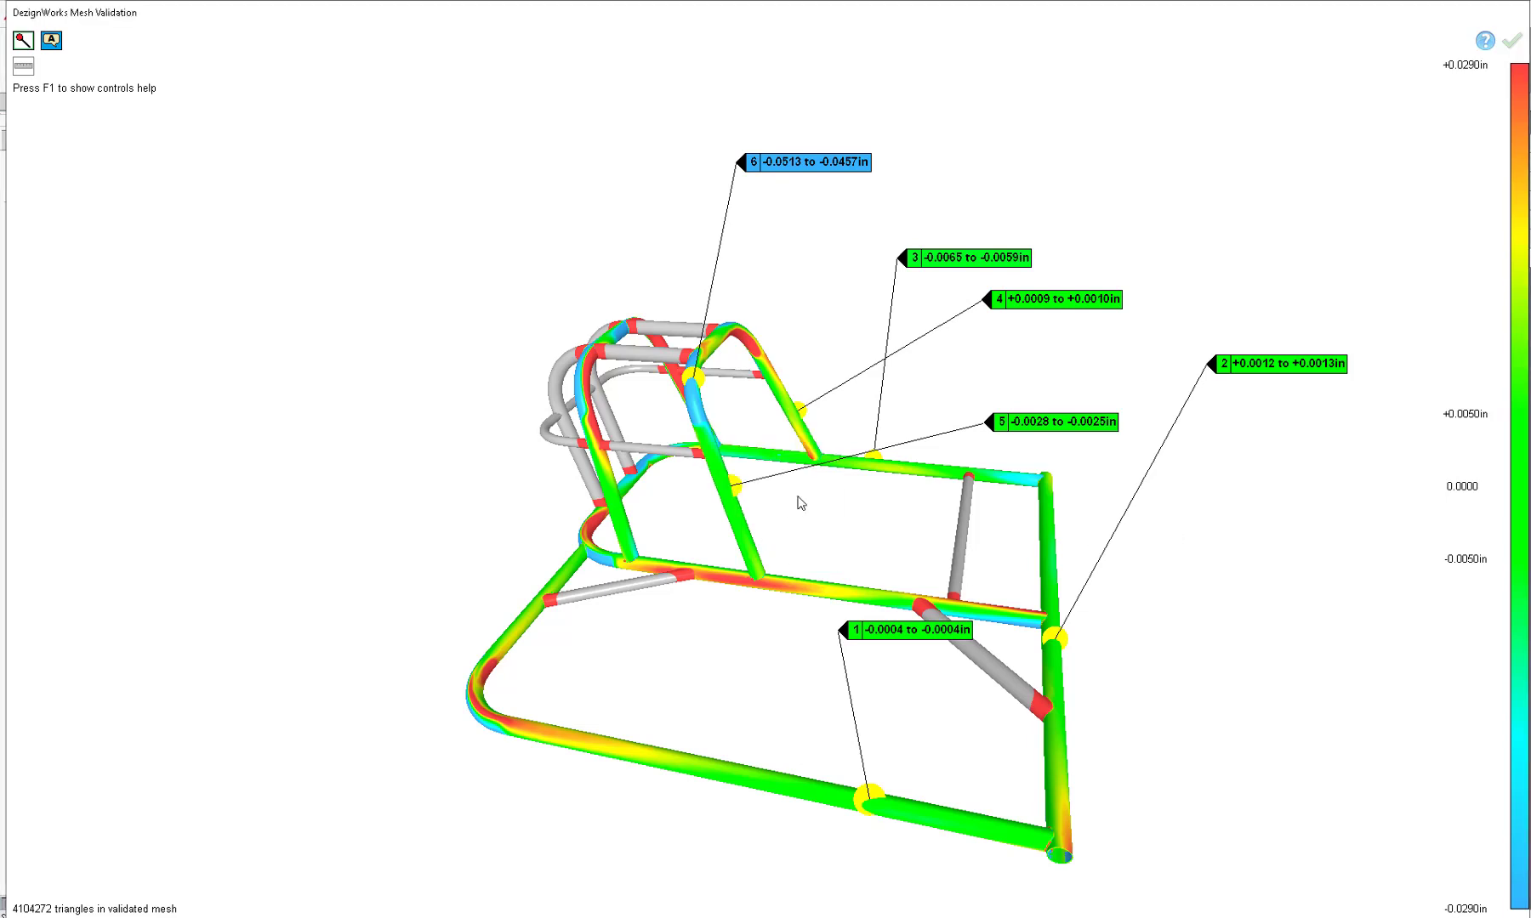
click(1512, 40)
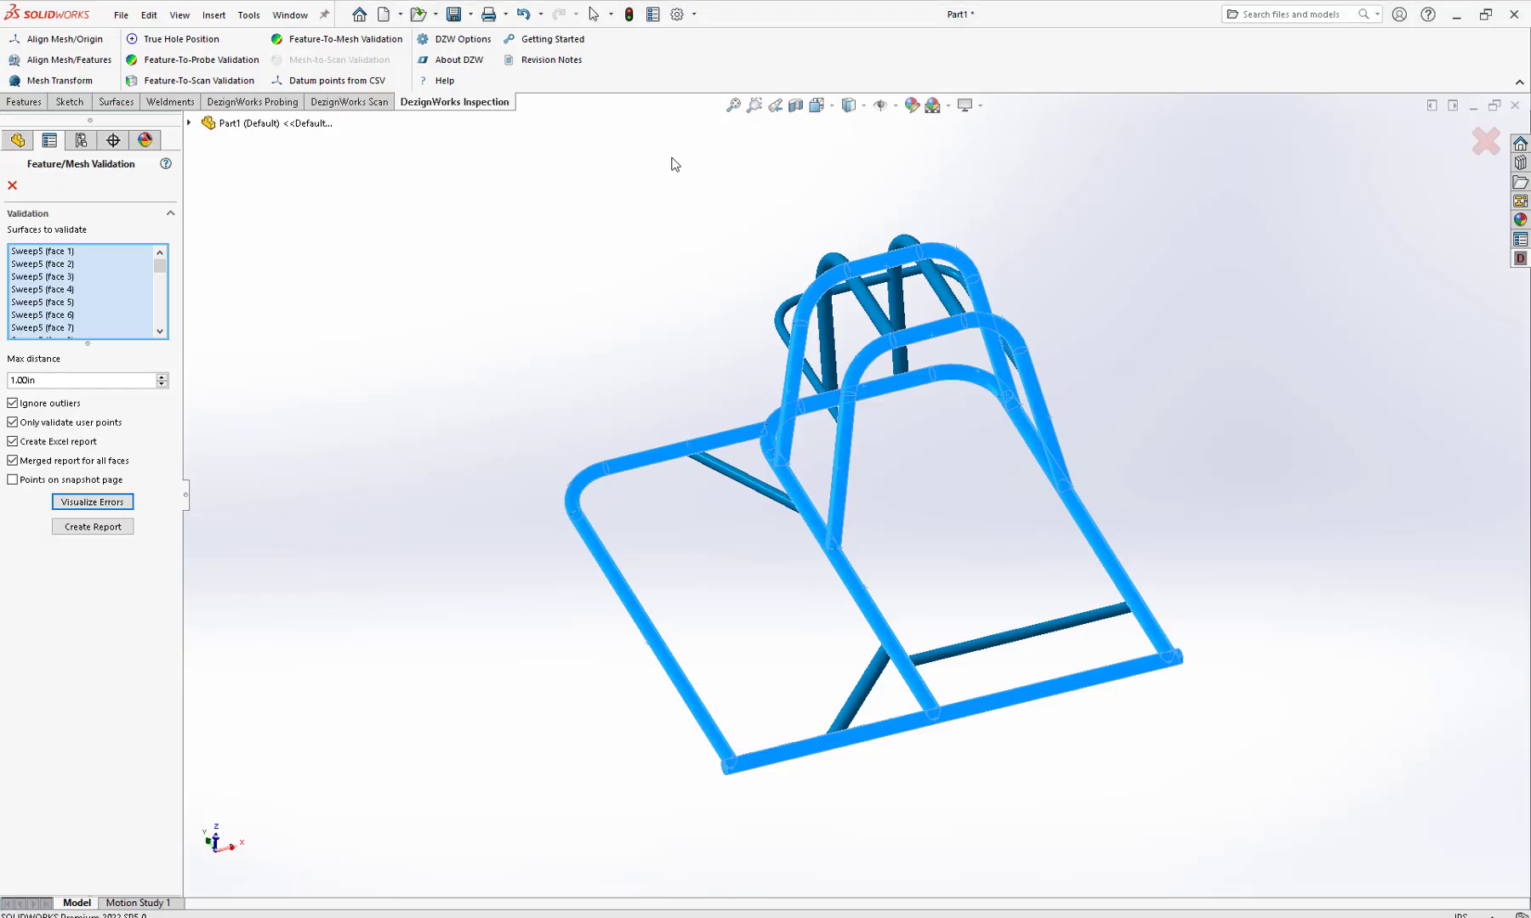
Create the Excel inspection report, review its snapshot image sheets, and close both the report and the mesh validation
click(114, 527)
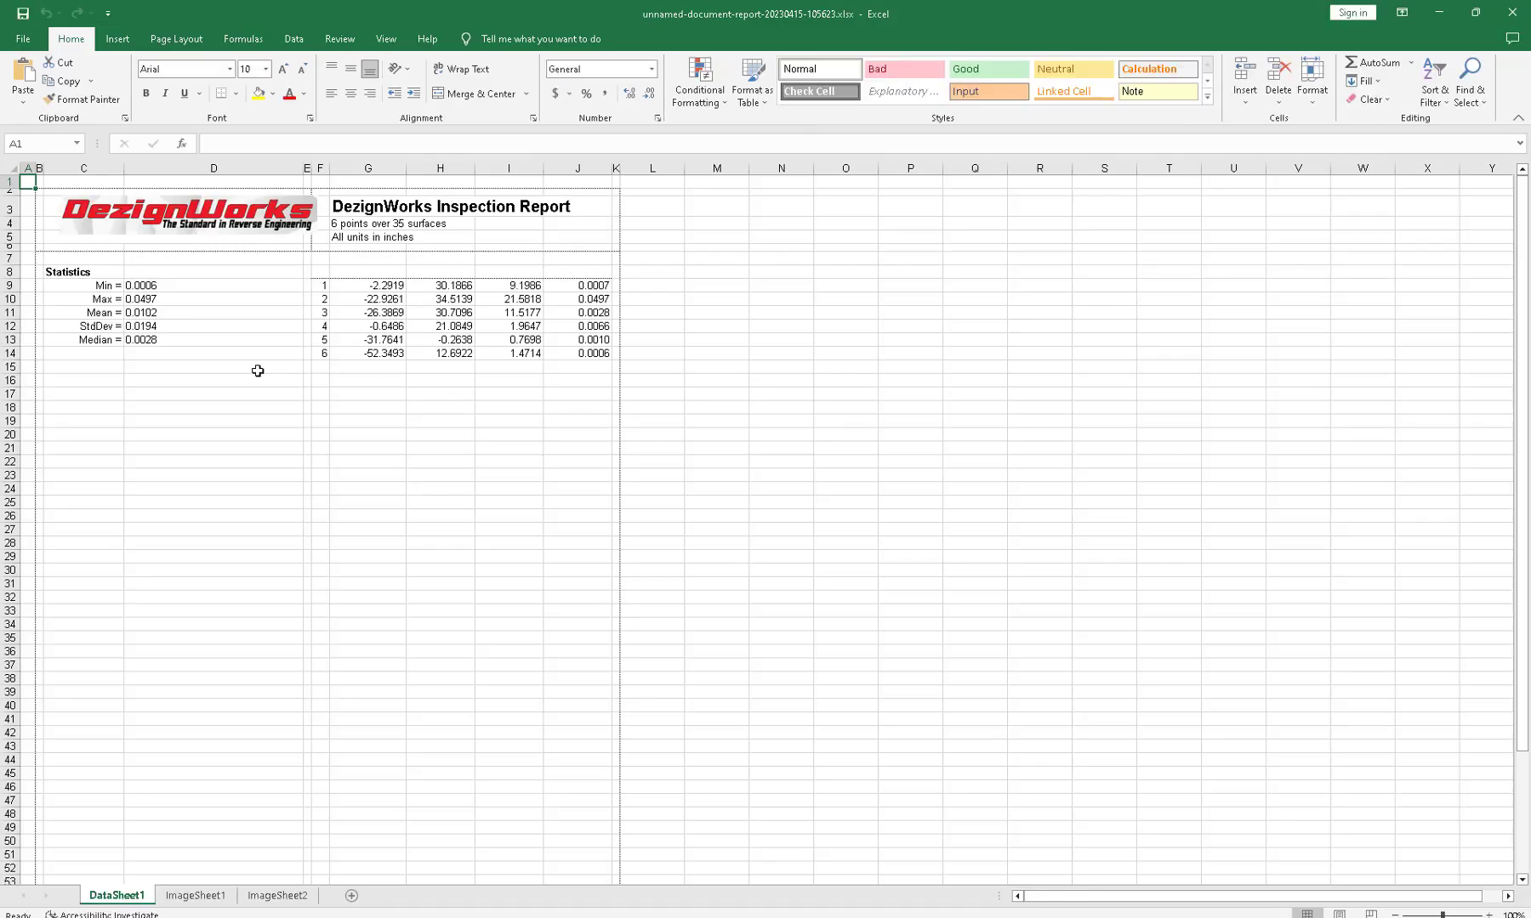
click(212, 899)
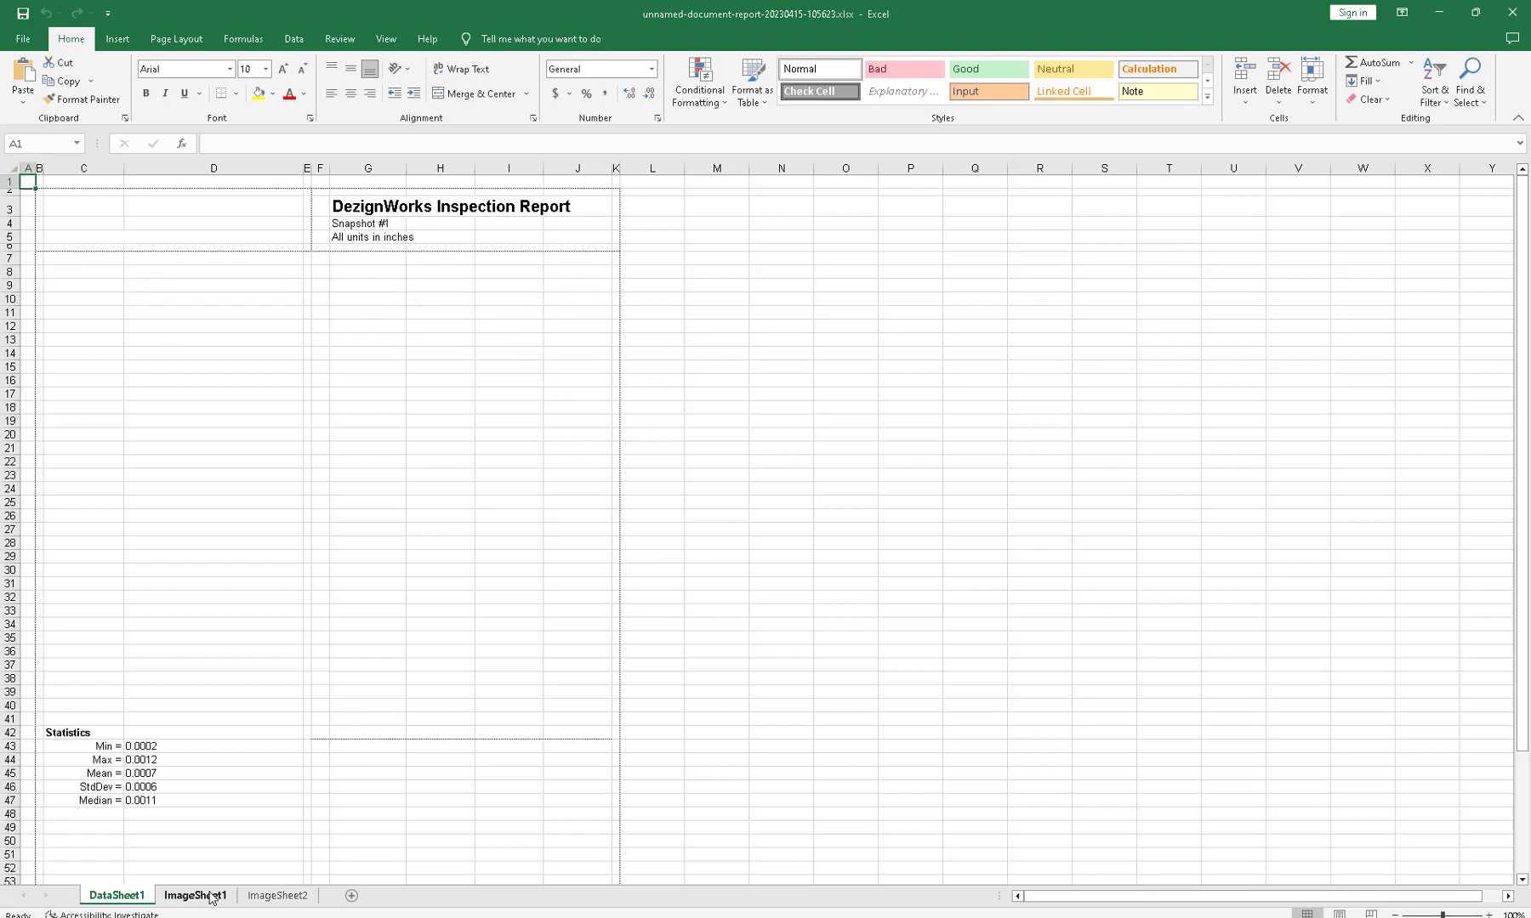
click(269, 900)
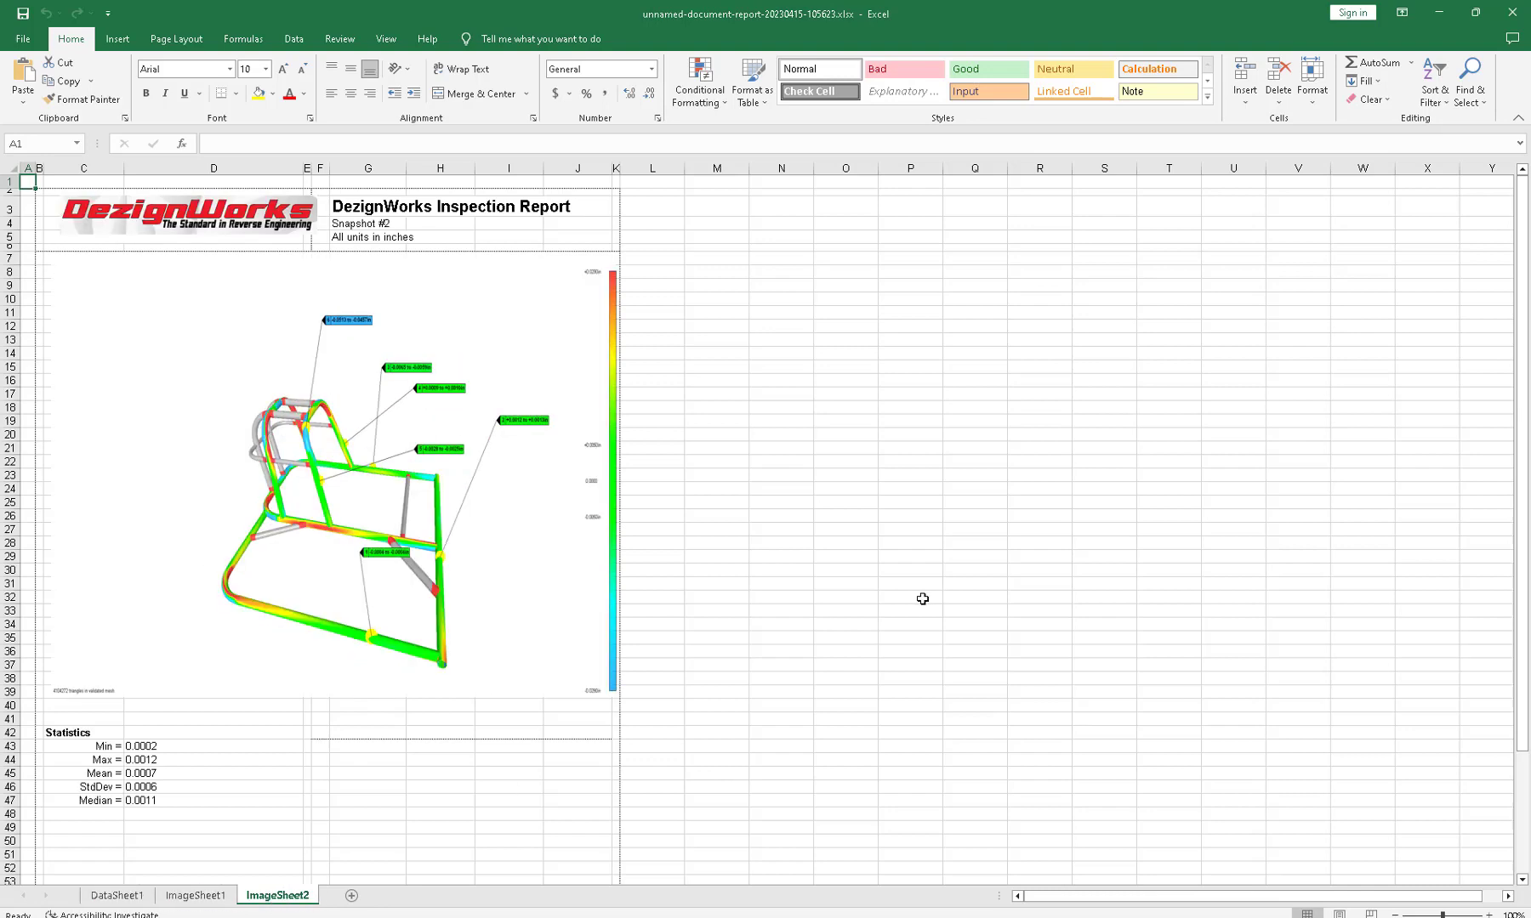
click(1512, 13)
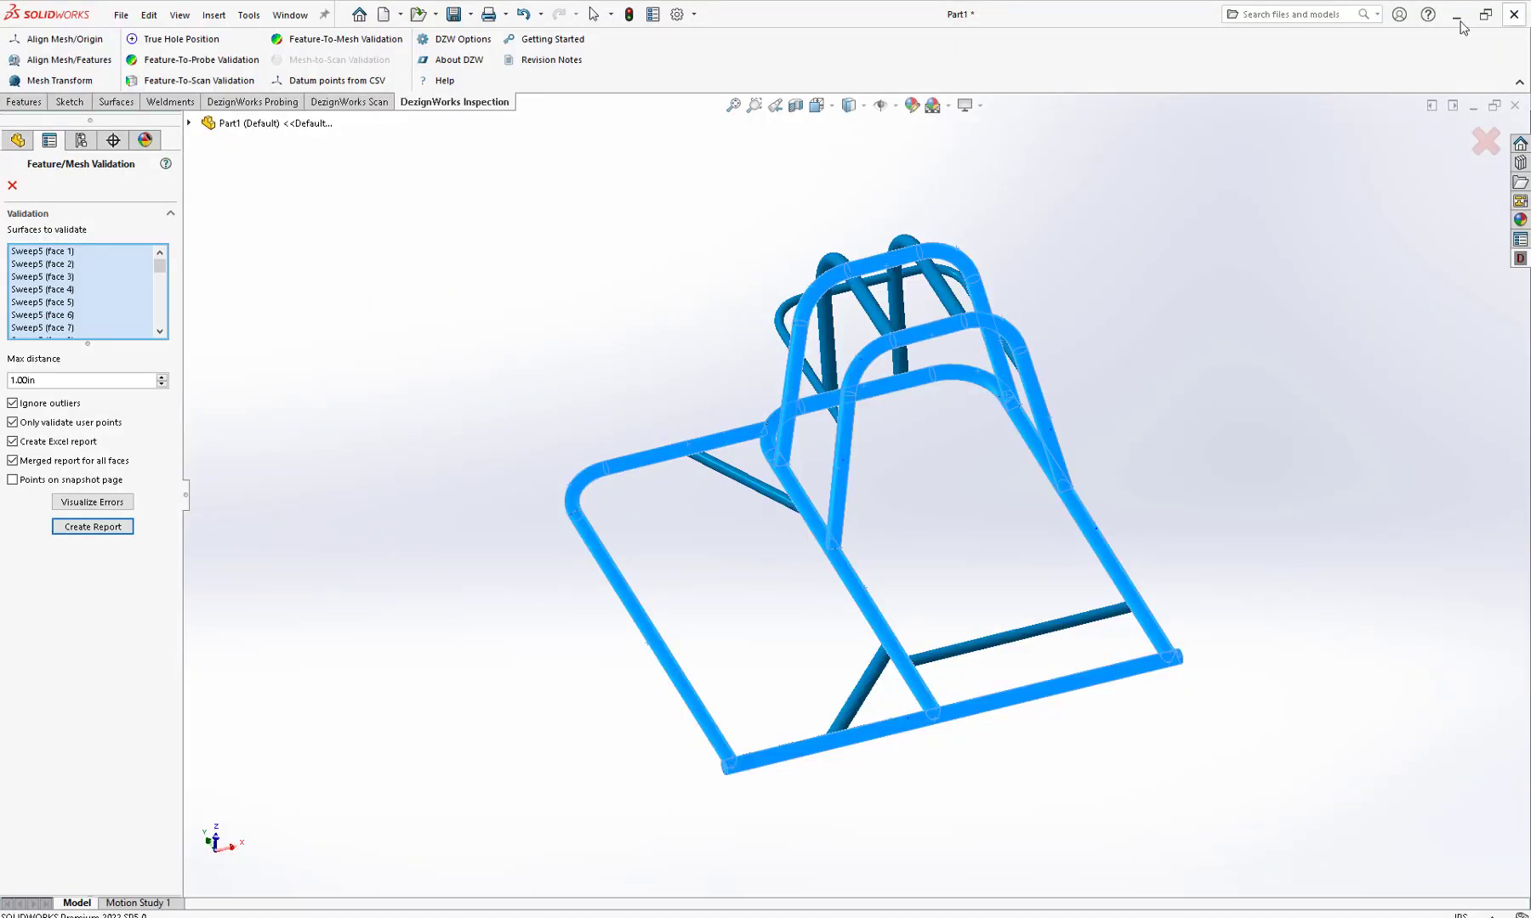
click(12, 185)
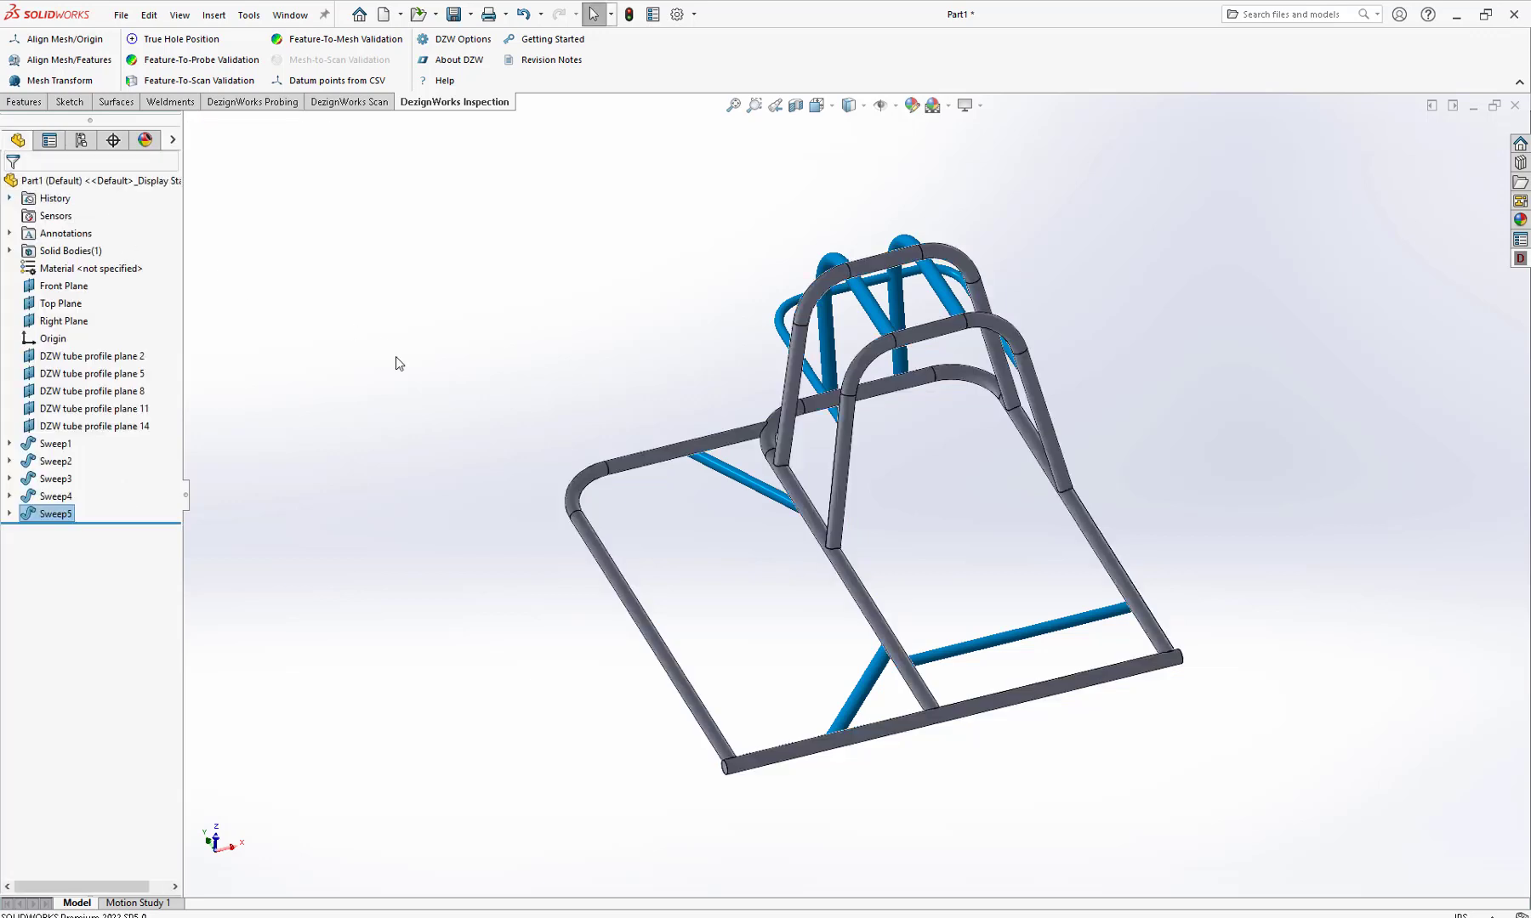